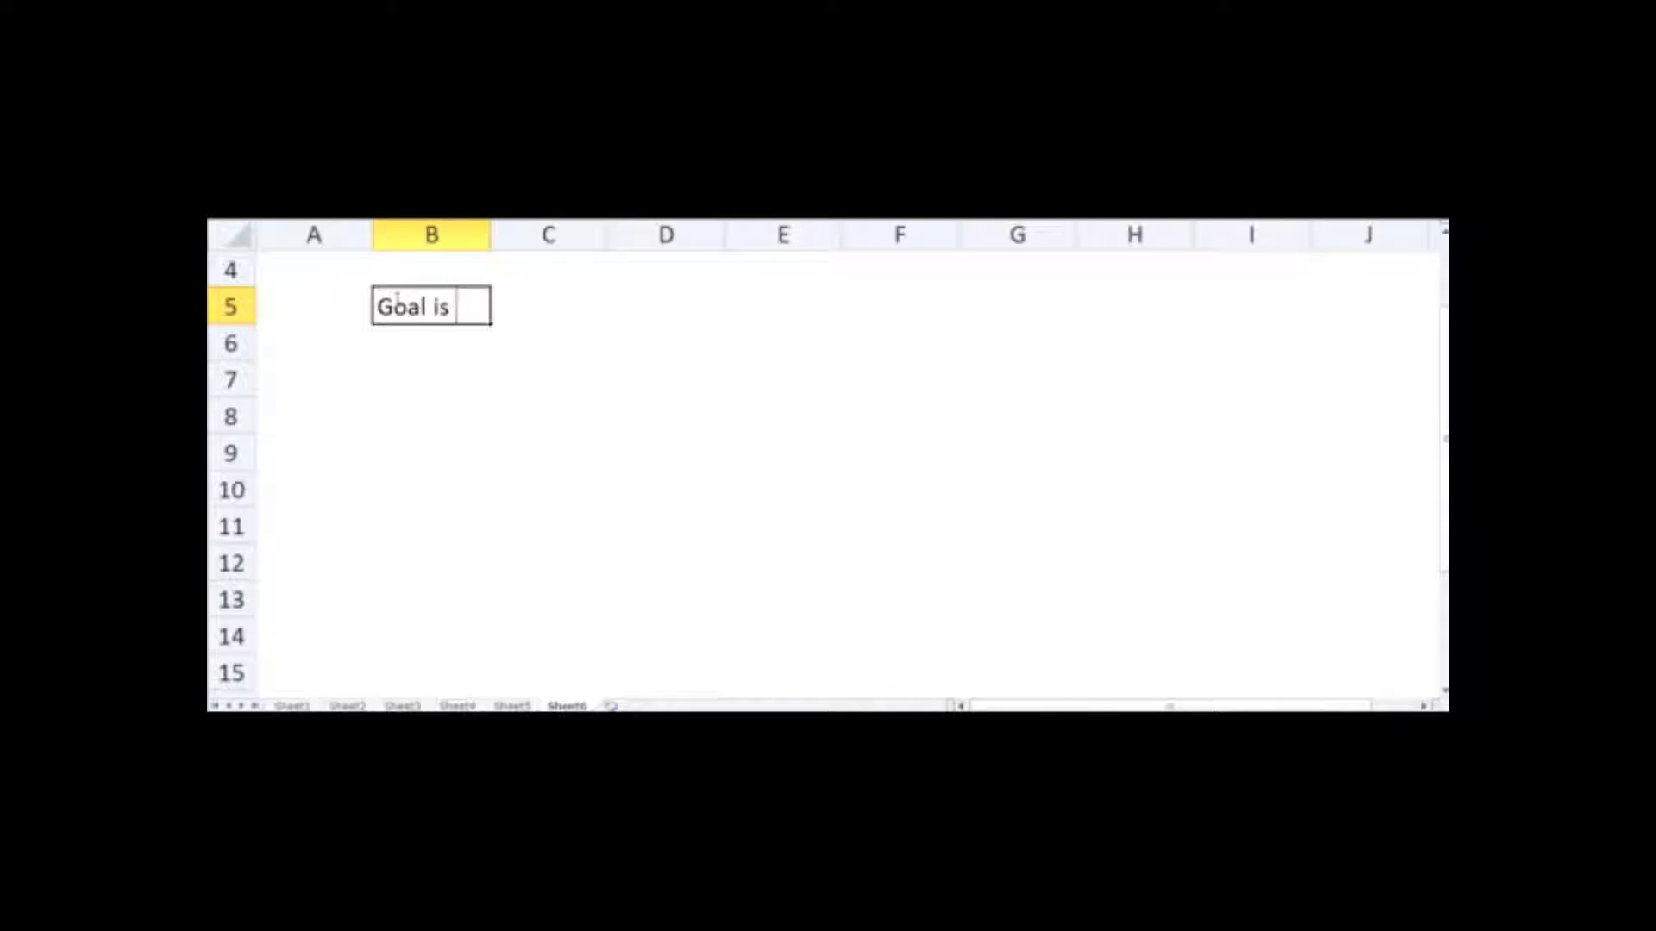
Enter the title "Goal is to Calculate the Value of PI" in cell B5.
{"action": "type", "text": "lculate the "}
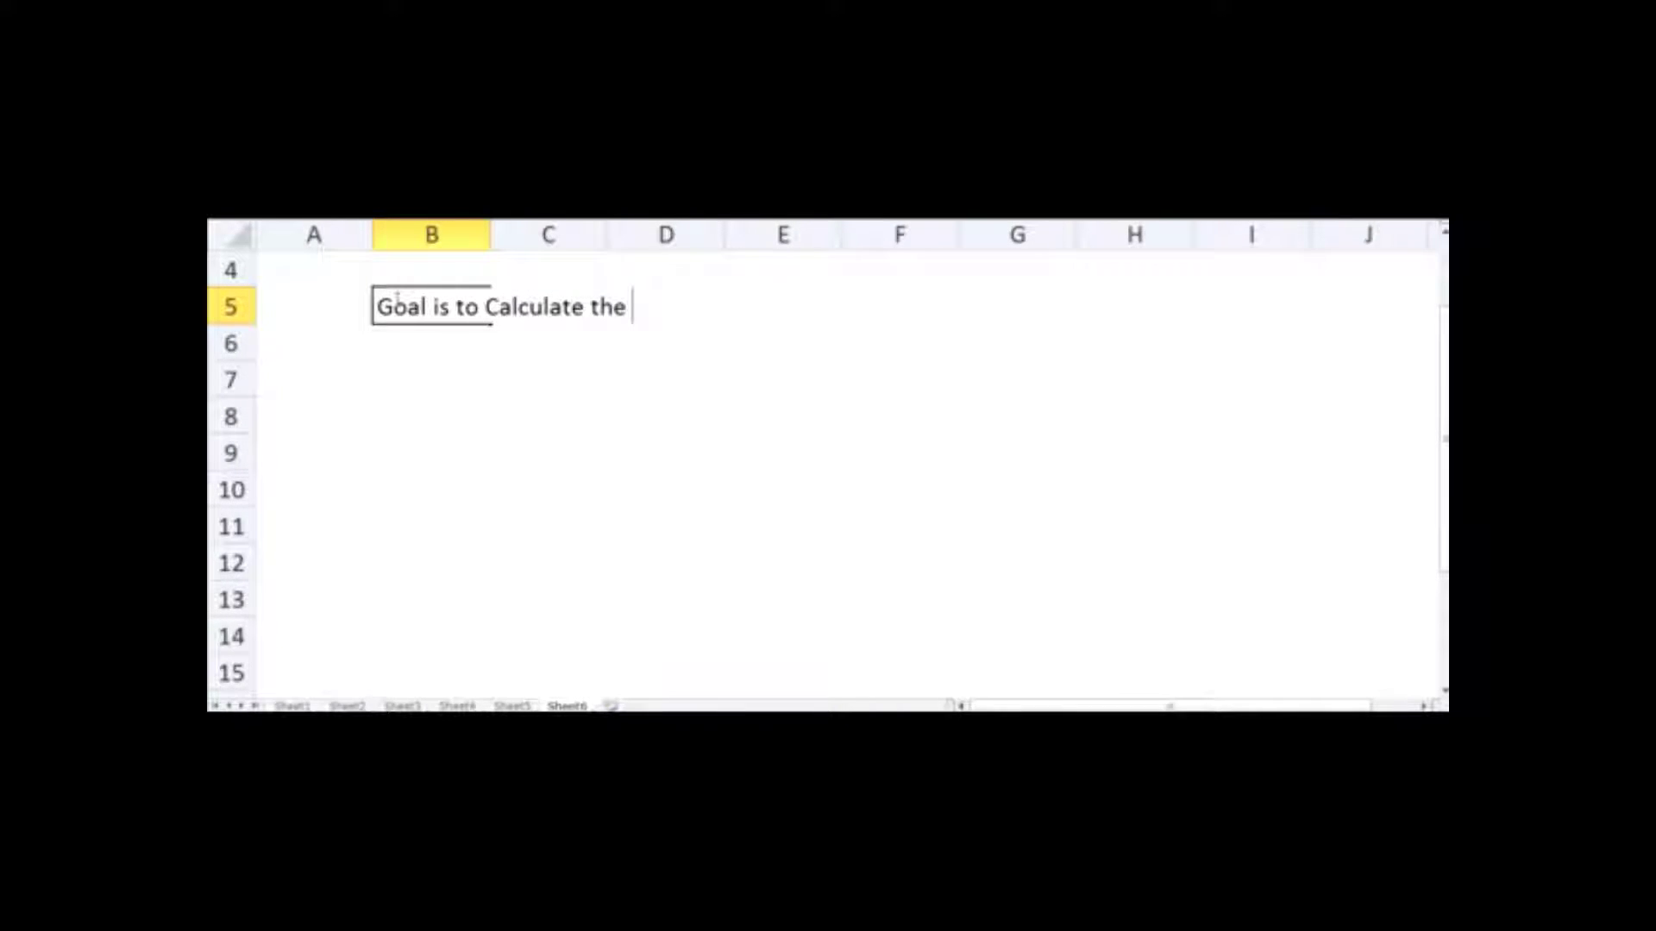
{"action": "type", "text": "Value of PI"}
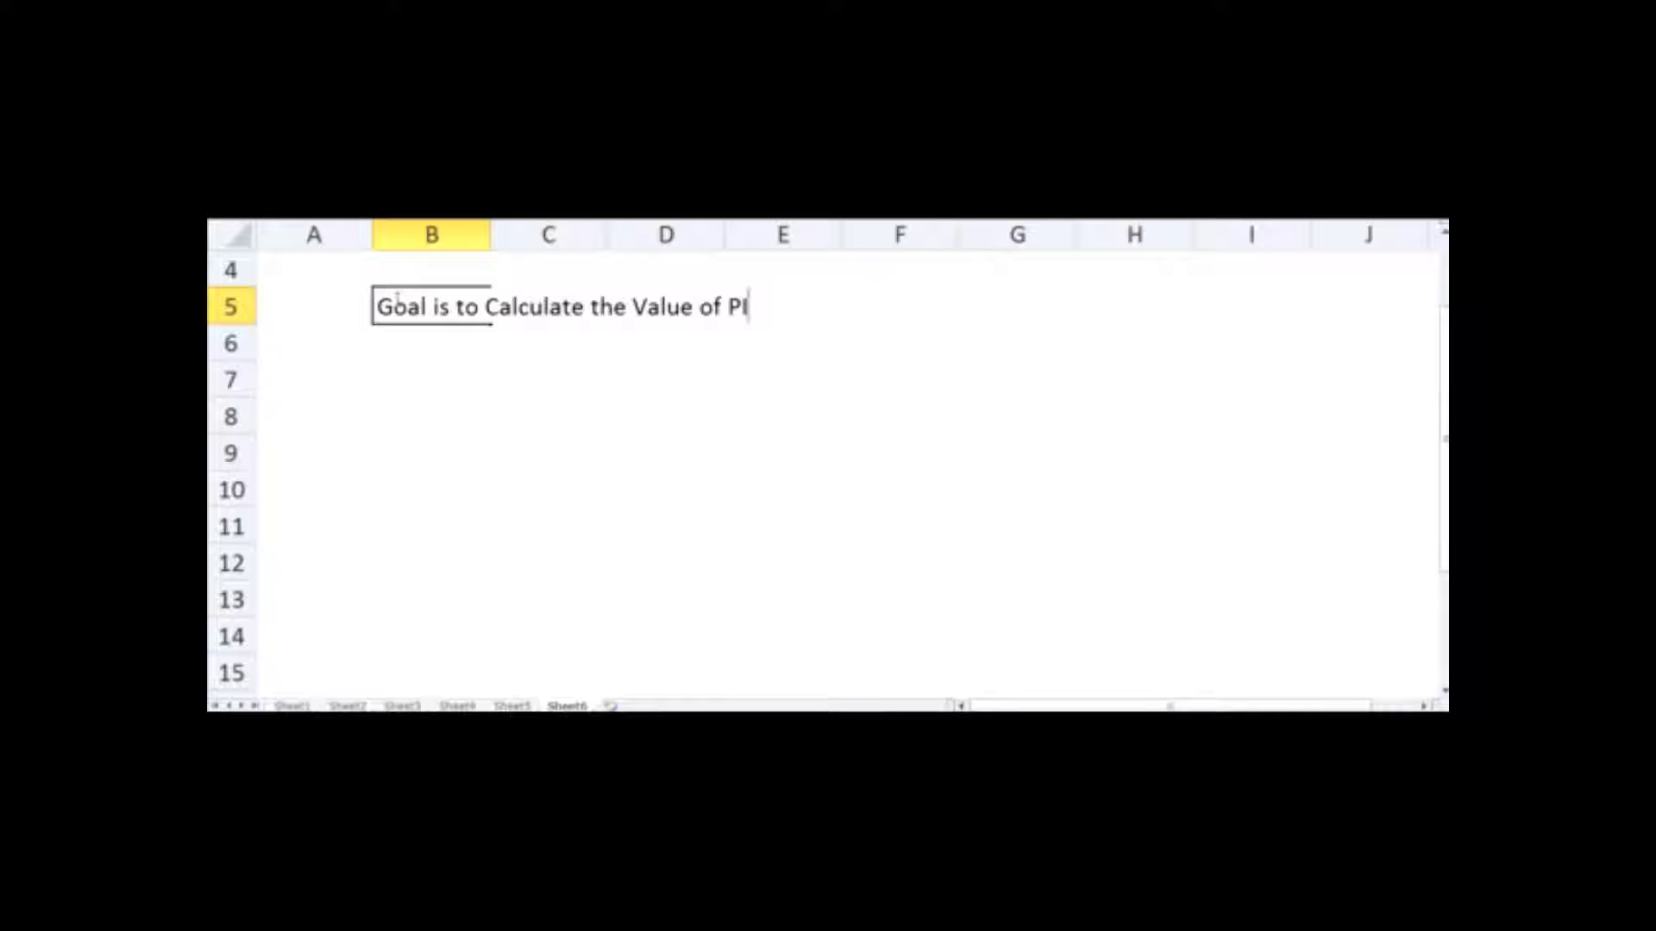
{"action": "left_click", "coordinate": [469, 458]}
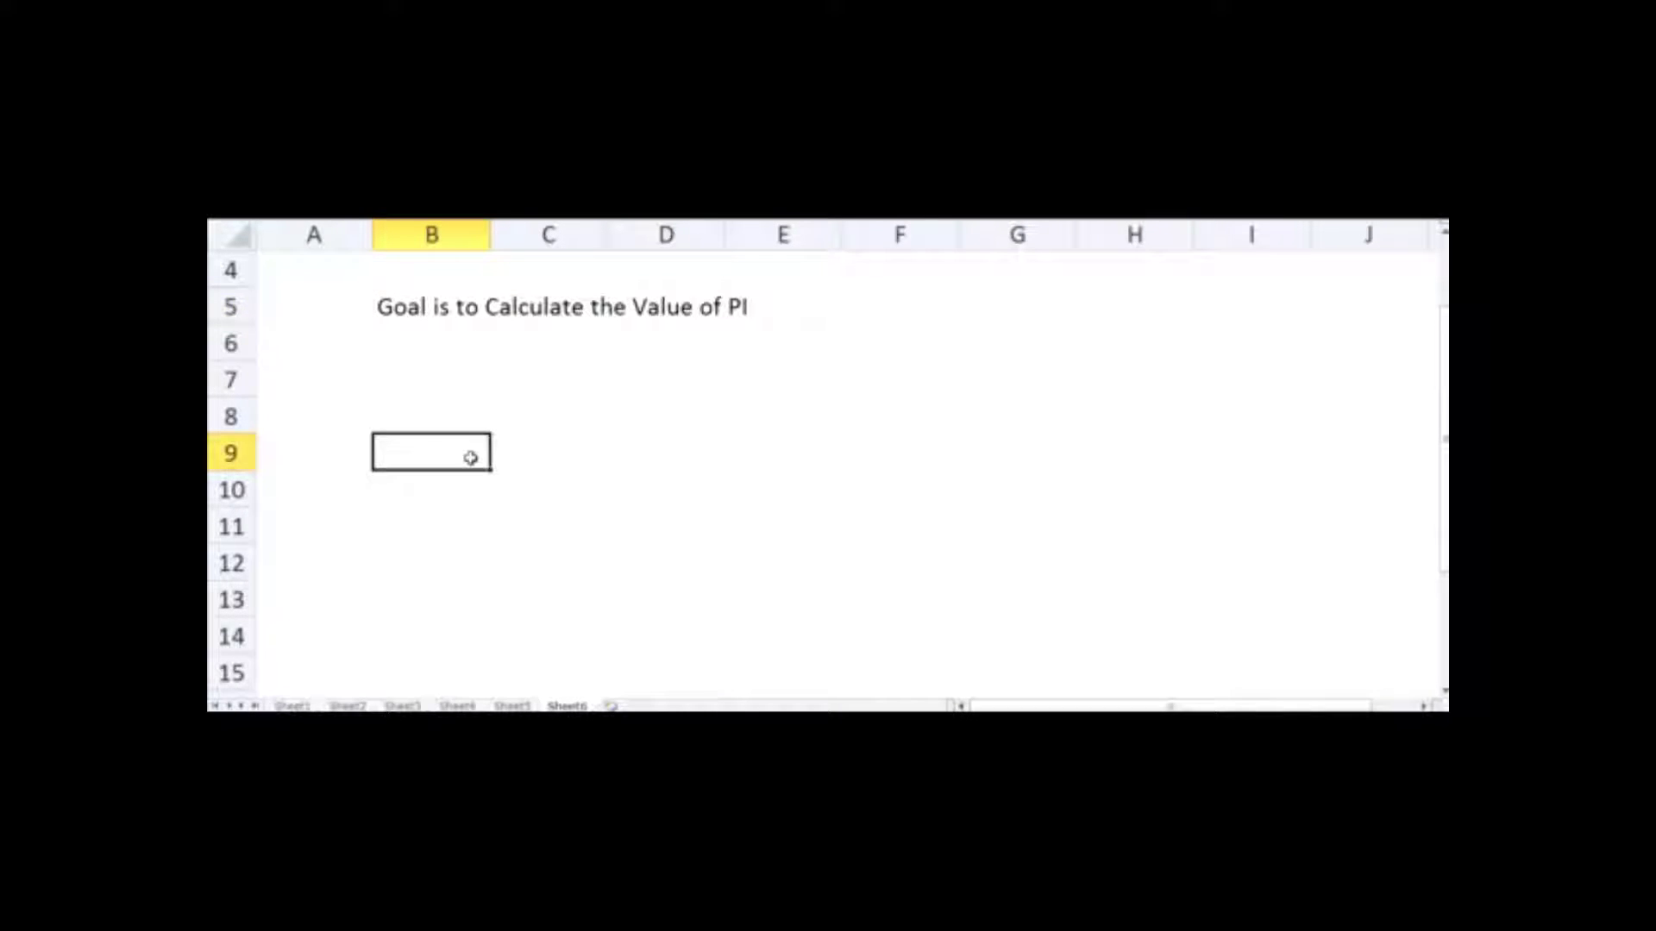
Enter the random number formula =rand() in cell B7.
{"action": "left_click", "coordinate": [419, 389]}
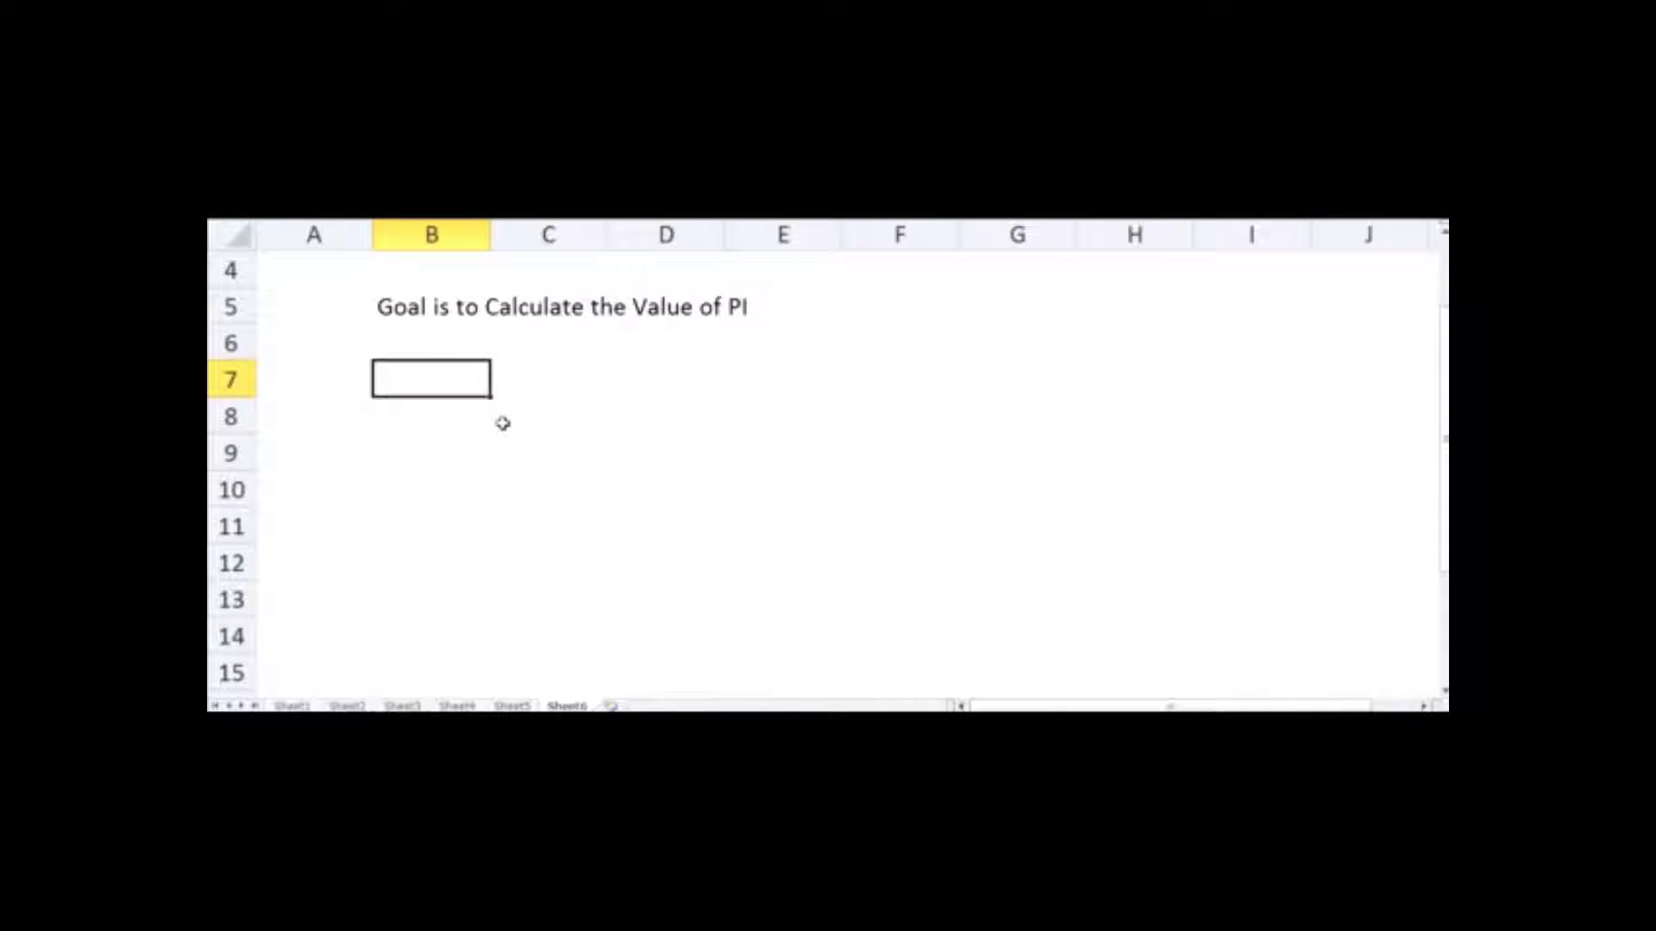
{"action": "type", "text": "=rand()"}
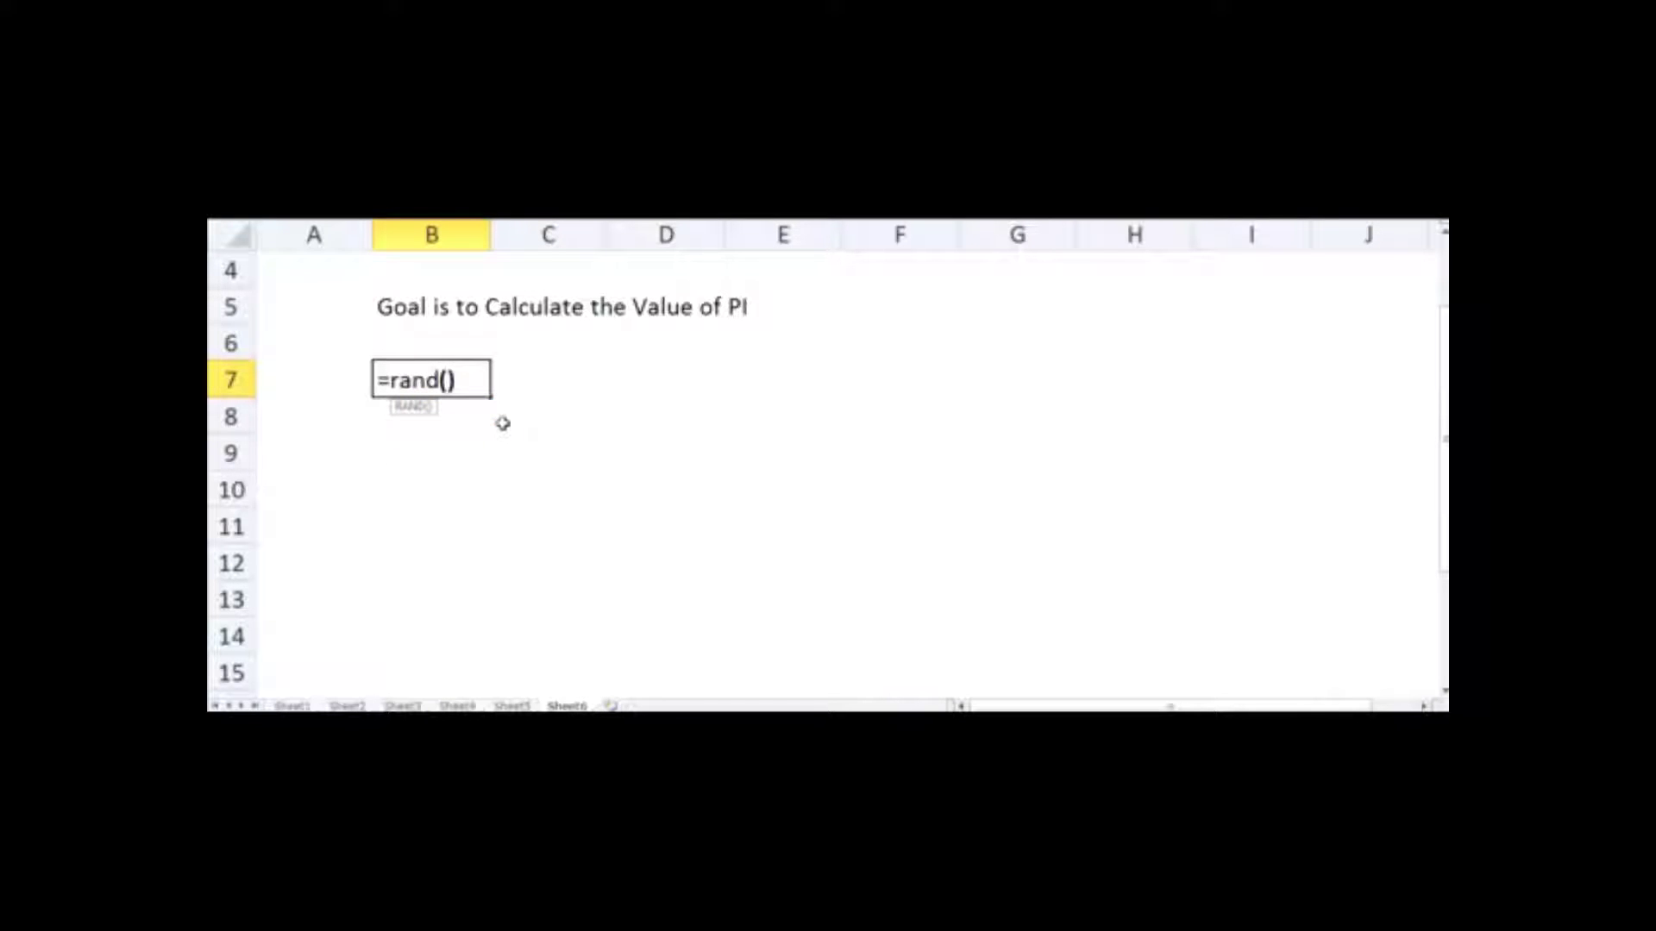
{"action": "key", "text": "Return"}
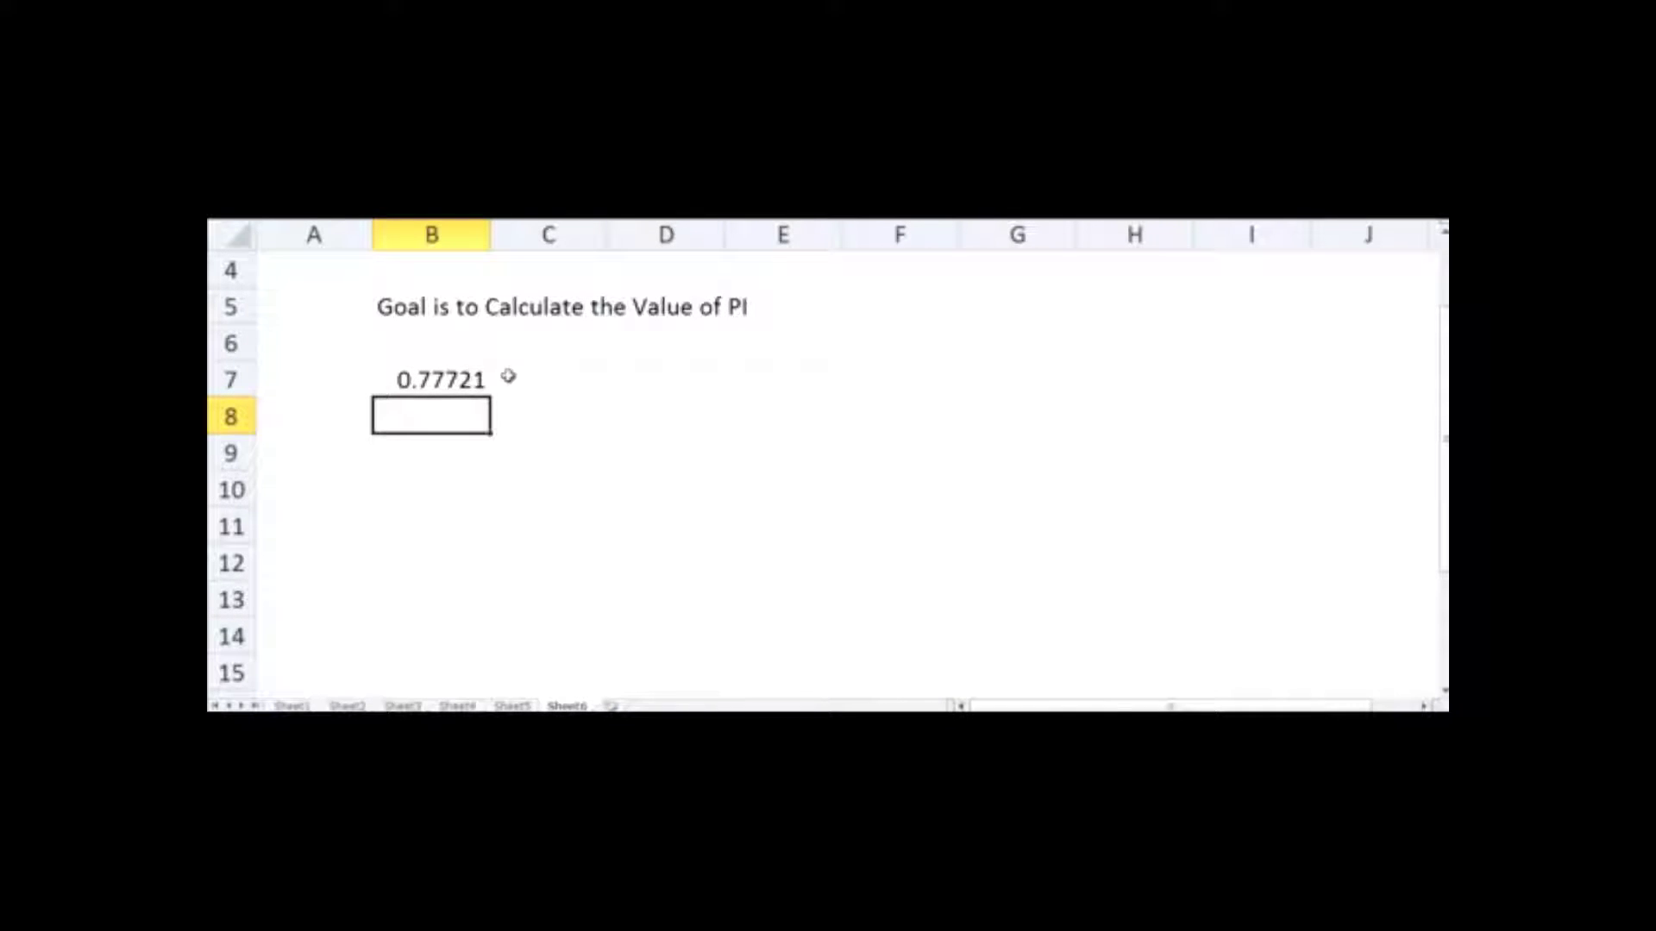
Re-enter the unchanged RAND formula in B7 several times to see which random values it generates.
{"action": "left_click", "coordinate": [466, 380]}
{"action": "double_click", "coordinate": [465, 380]}
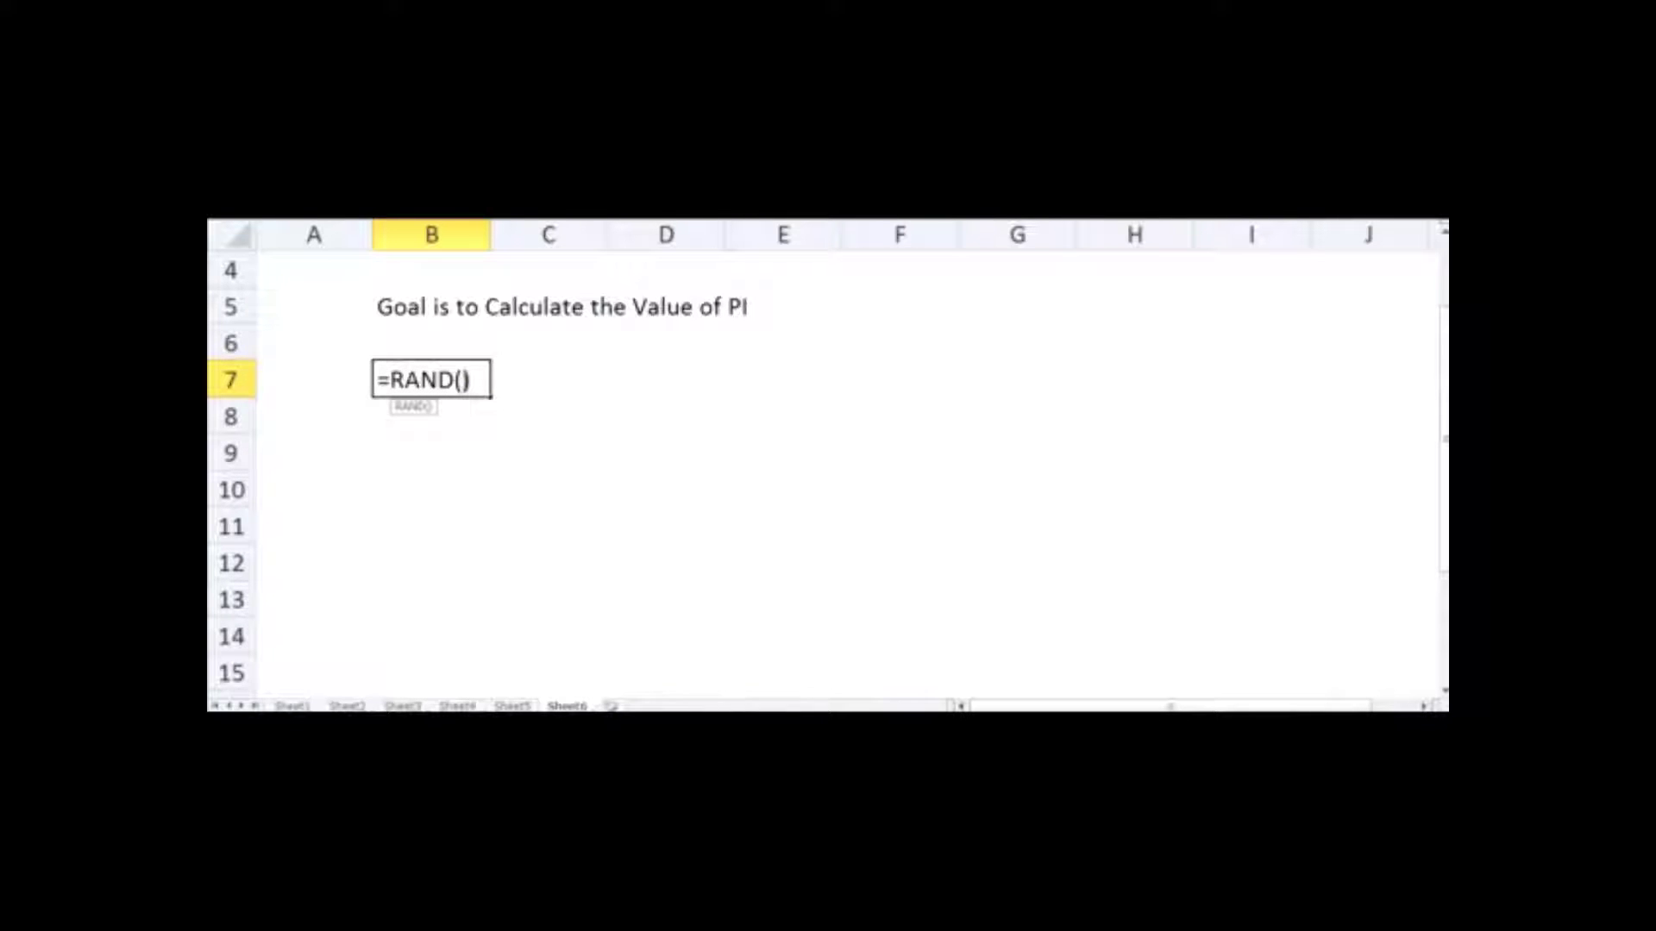
{"action": "key", "text": "Return"}
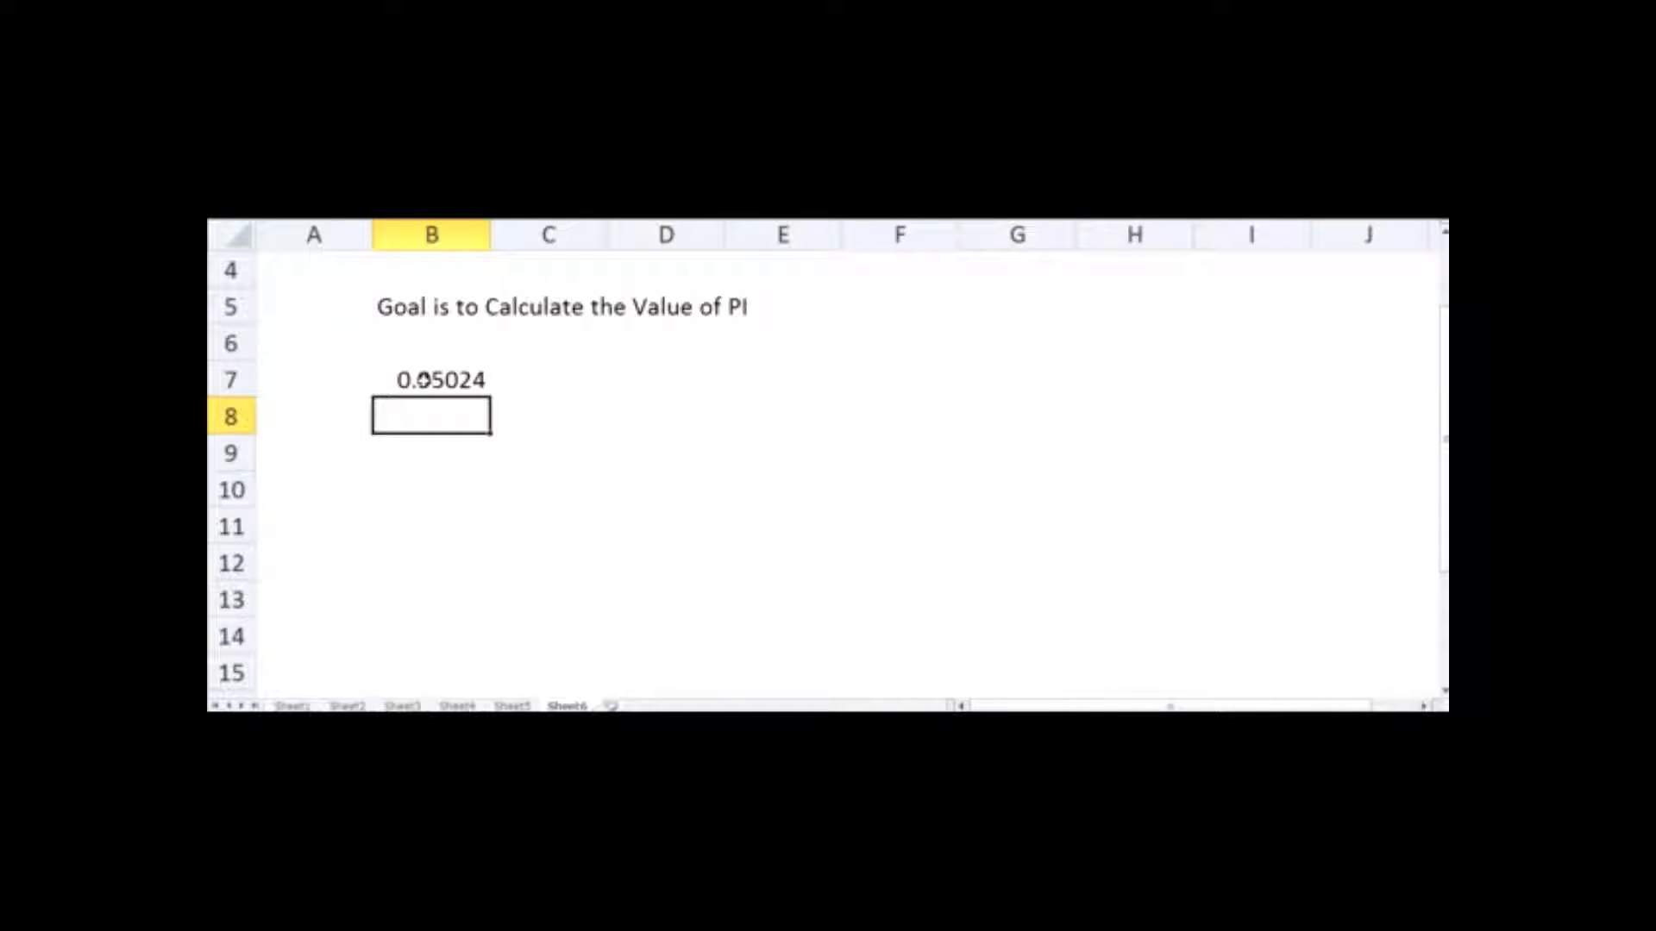
{"action": "double_click", "coordinate": [450, 380]}
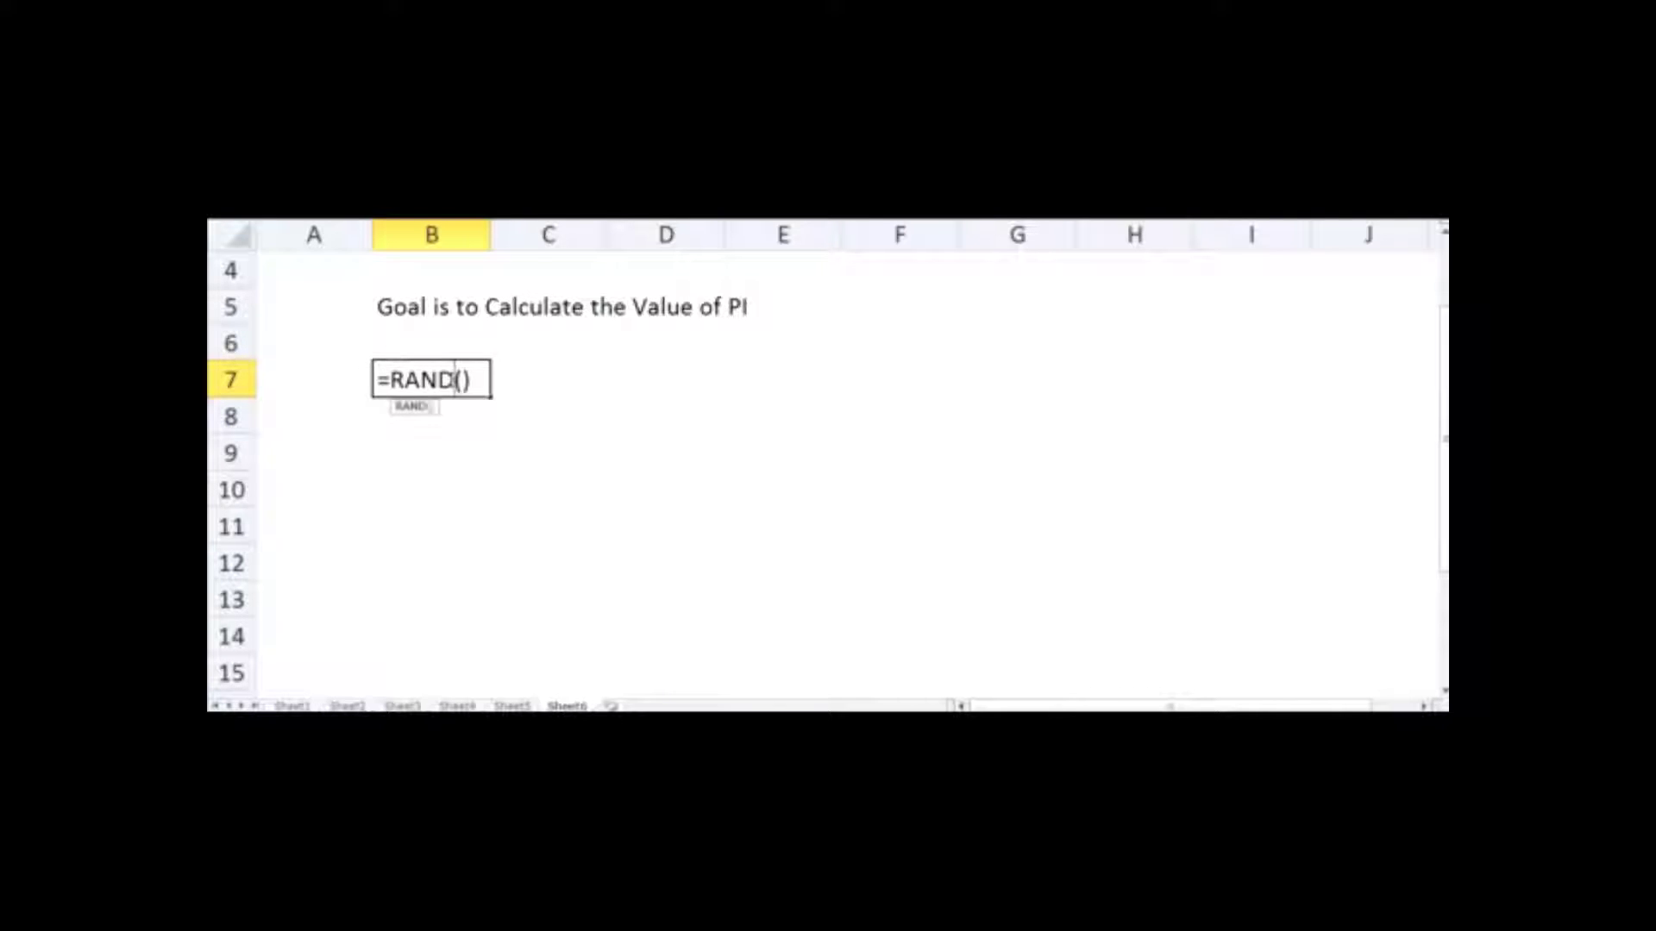
{"action": "key", "text": "Return"}
{"action": "left_click", "coordinate": [428, 355]}
{"action": "double_click", "coordinate": [440, 379]}
{"action": "key", "text": "Return"}
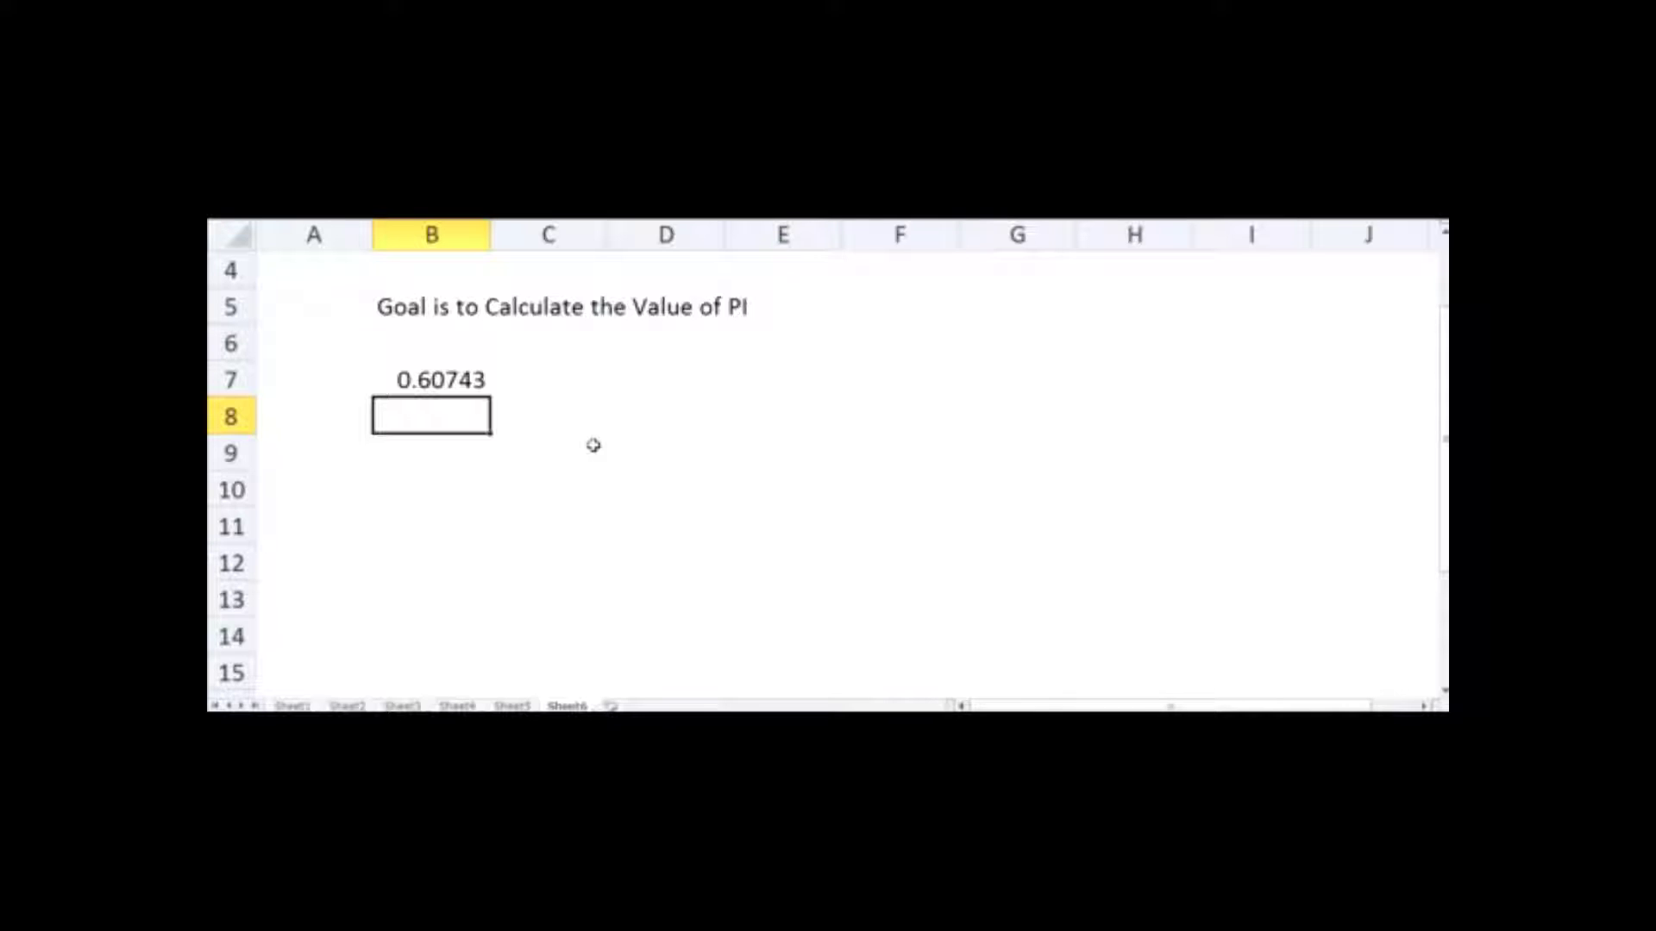
Change the formula in B7 to =1-2*RAND().
{"action": "left_click", "coordinate": [438, 380]}
{"action": "double_click", "coordinate": [438, 379]}
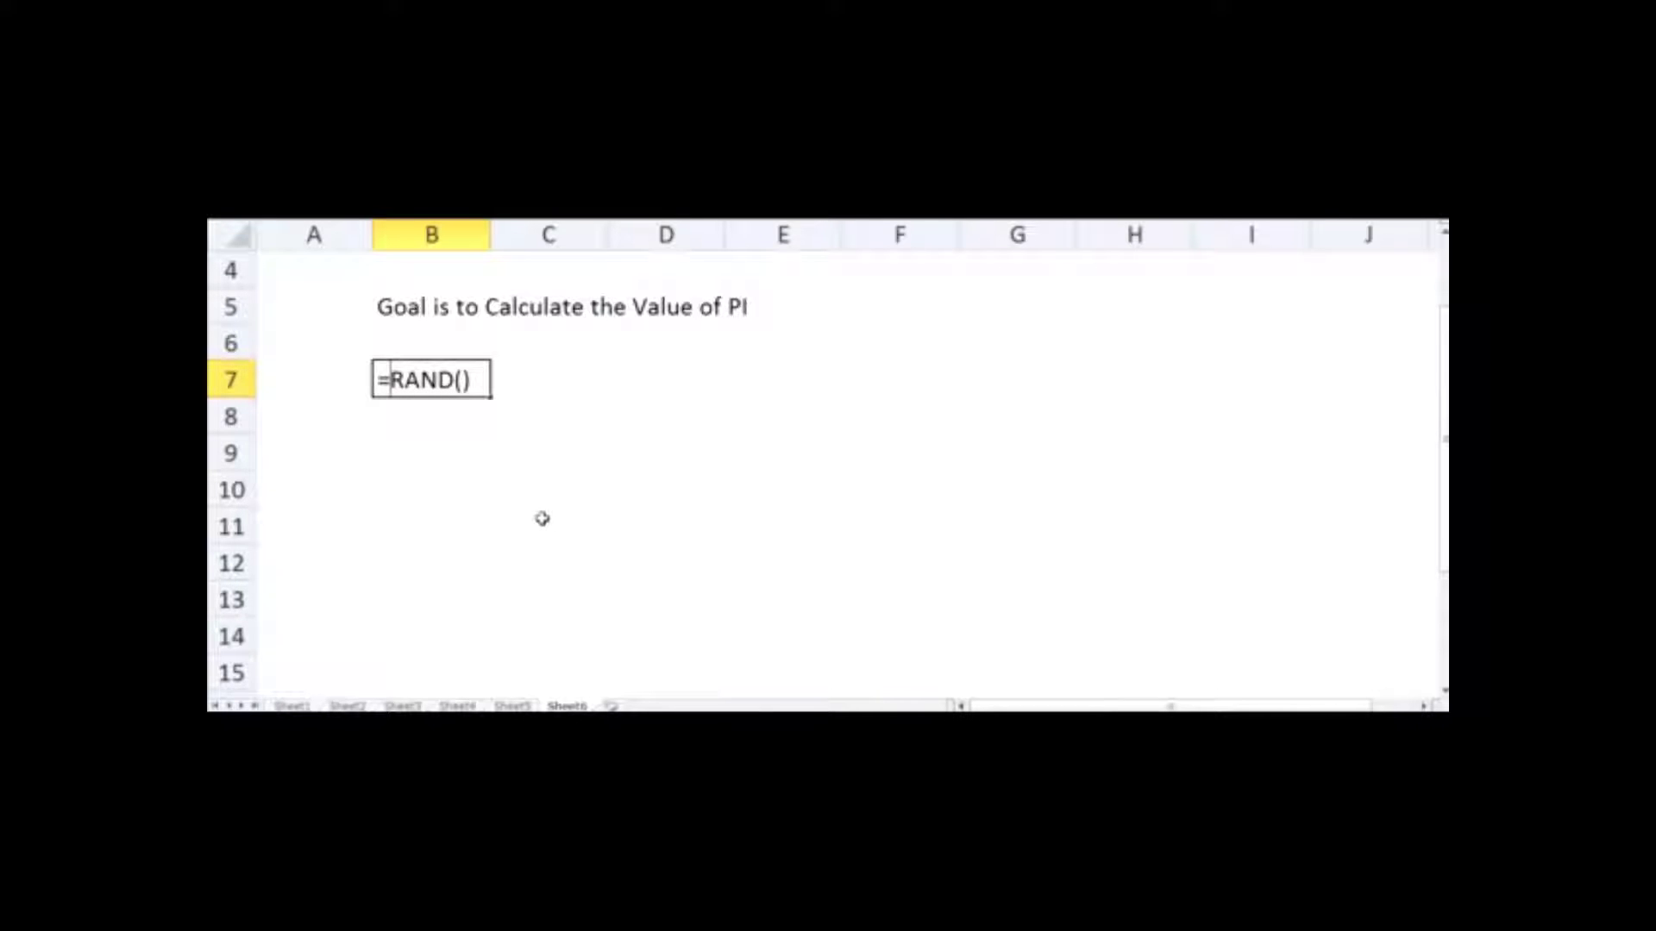
{"action": "type", "text": "1-2*"}
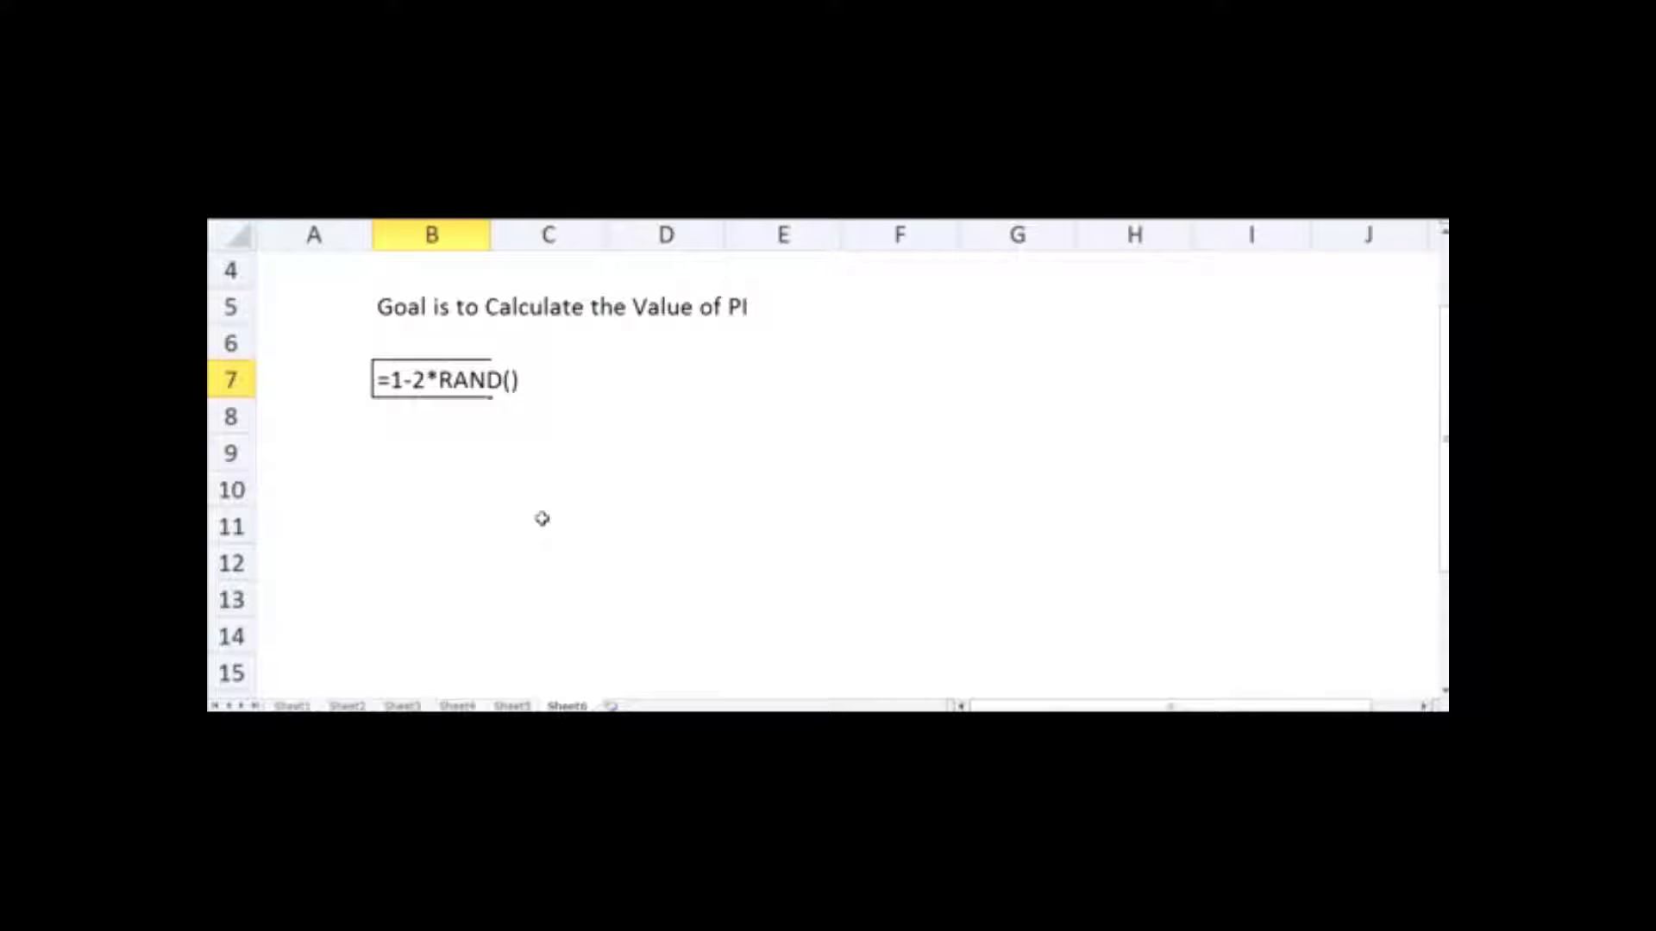
{"action": "key", "text": "Return"}
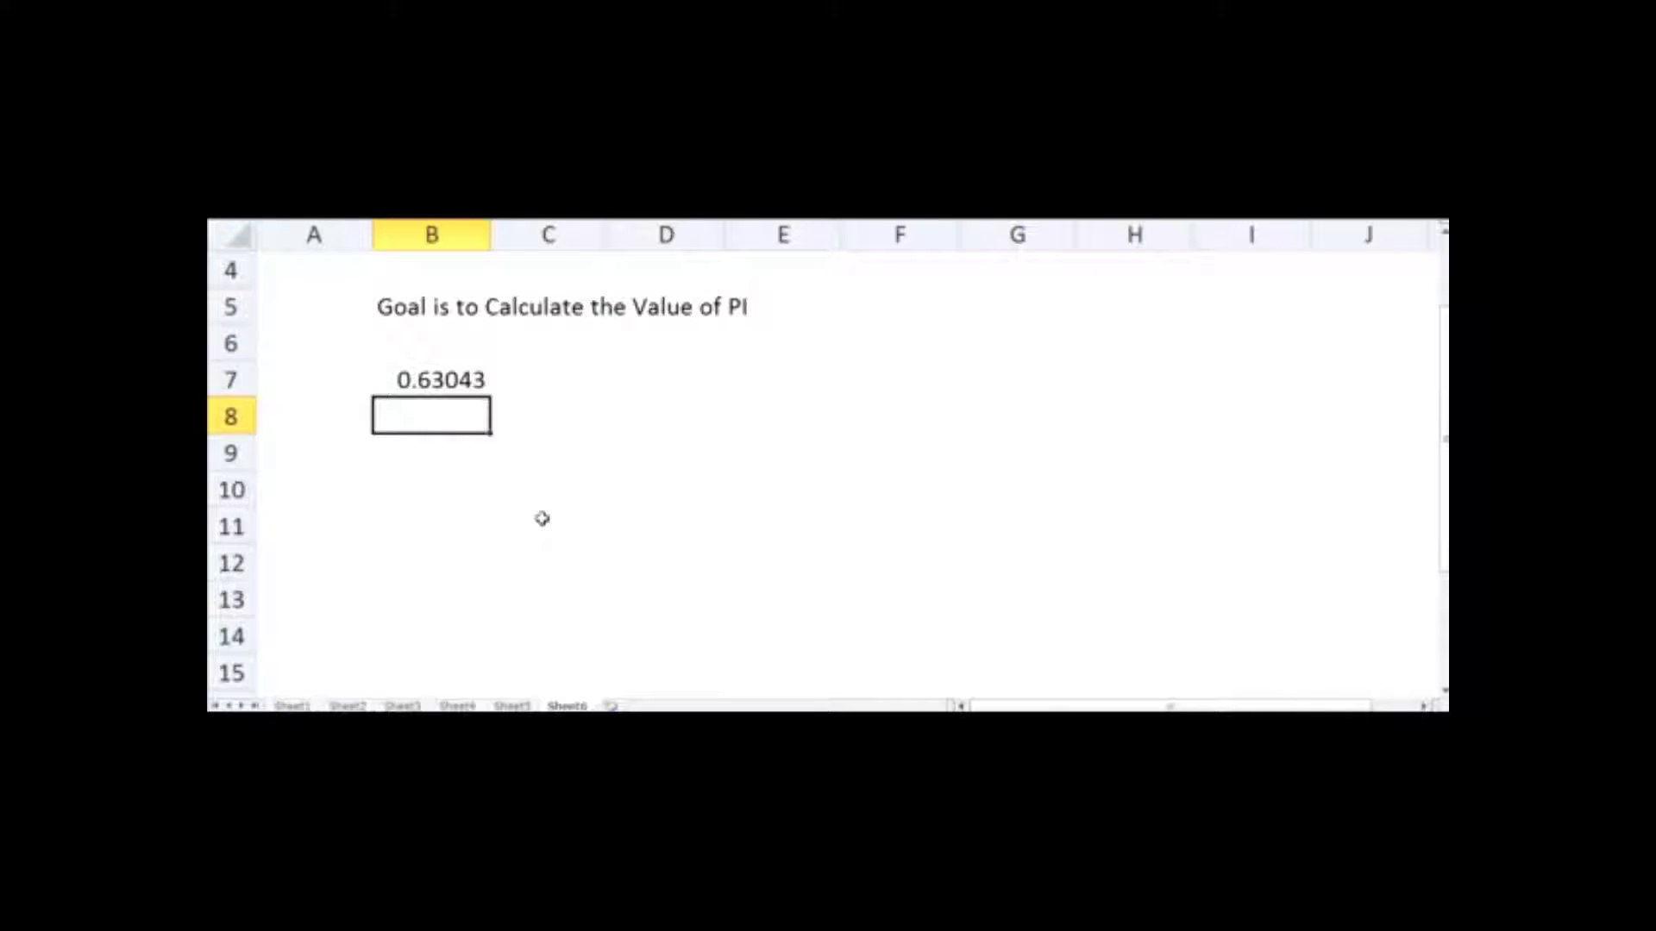
Recalculate the =1-2*RAND() formula in B7 twice to check the range of its random values.
{"action": "double_click", "coordinate": [429, 373]}
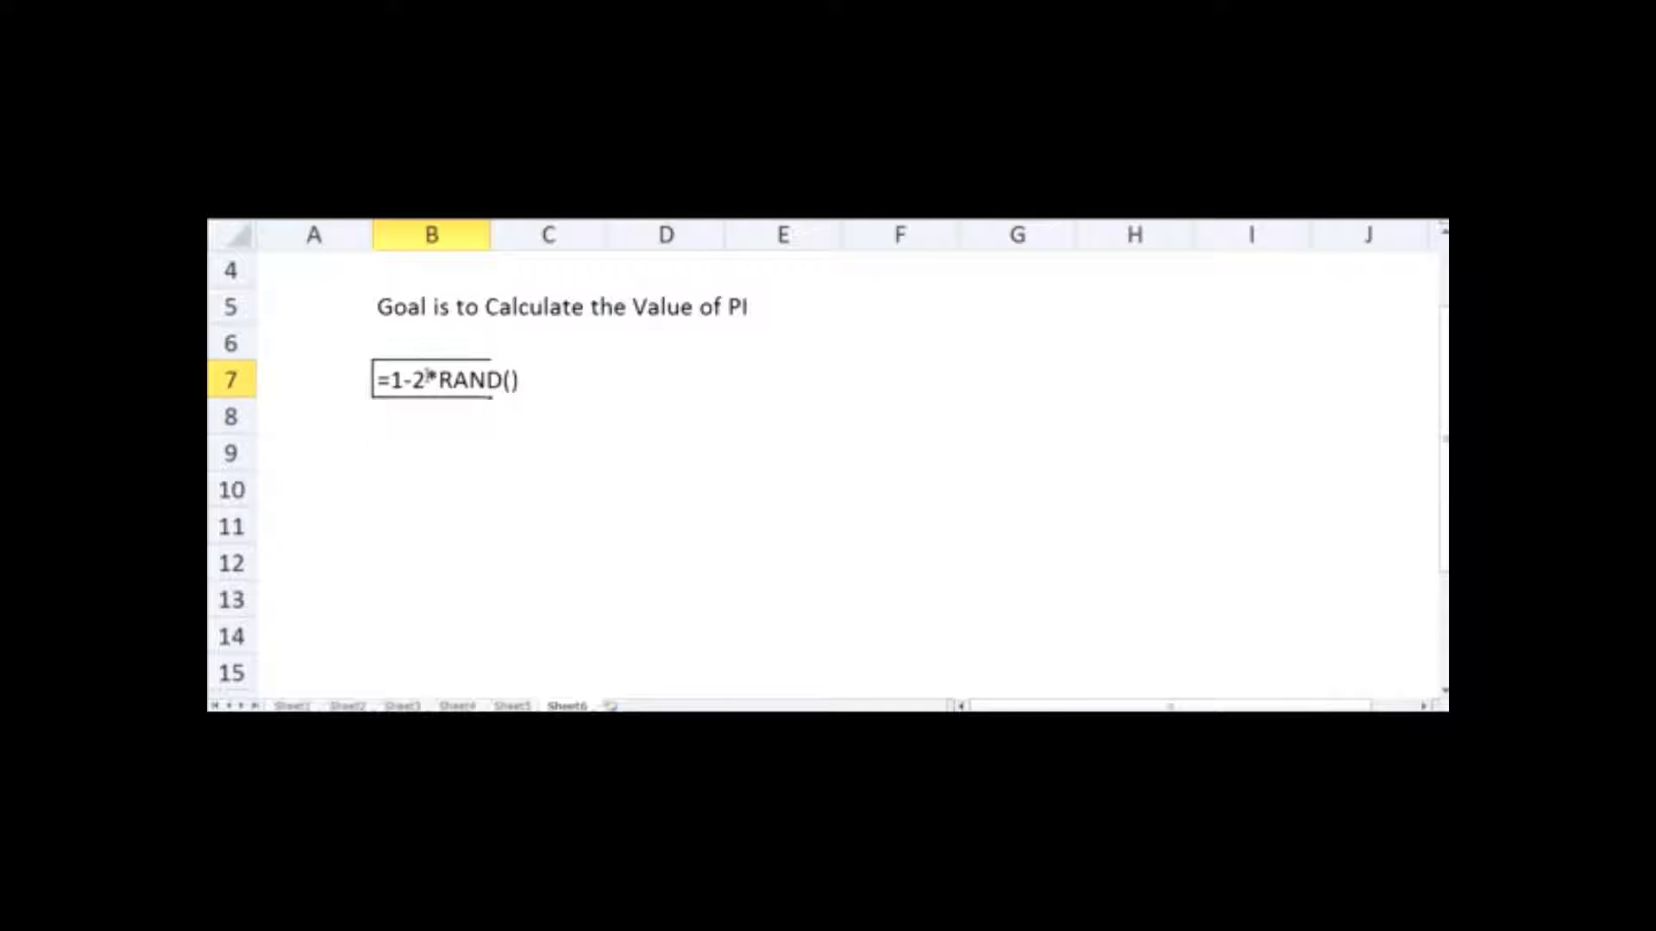
{"action": "key", "text": "Return"}
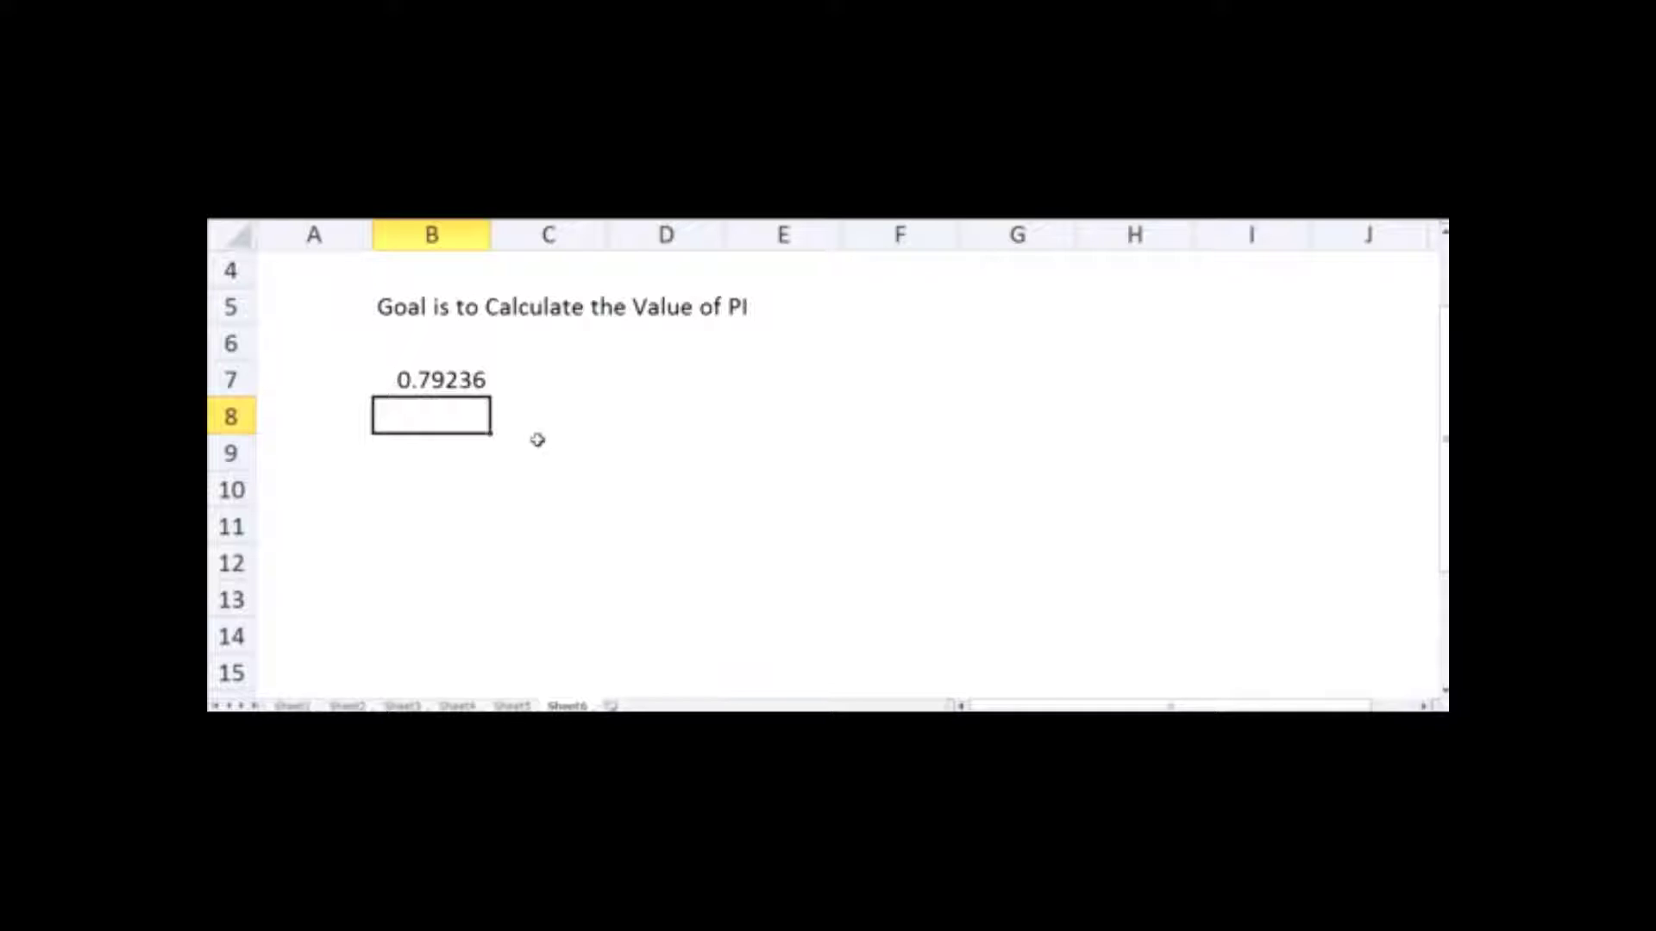
{"action": "double_click", "coordinate": [464, 379]}
{"action": "key", "text": "Return"}
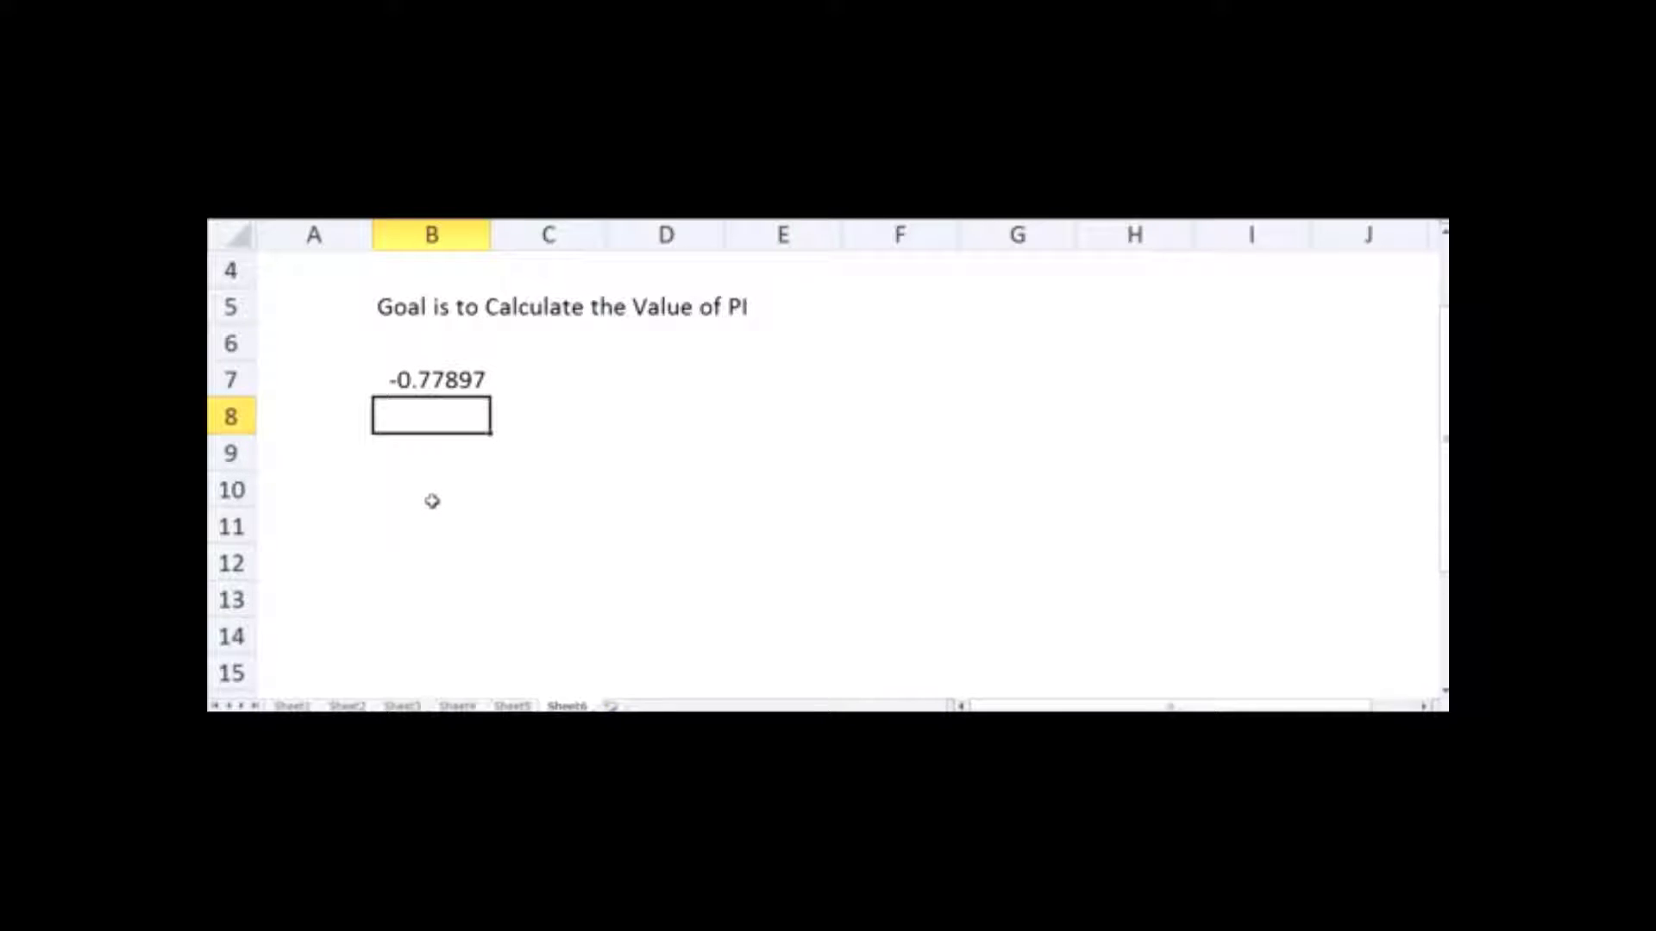
Fill the formula from B7 across into C7 and recalculate both random values.
{"action": "left_click", "coordinate": [485, 390]}
{"action": "left_click_drag", "start_coordinate": [486, 392], "coordinate": [596, 397]}
{"action": "left_click", "coordinate": [566, 485]}
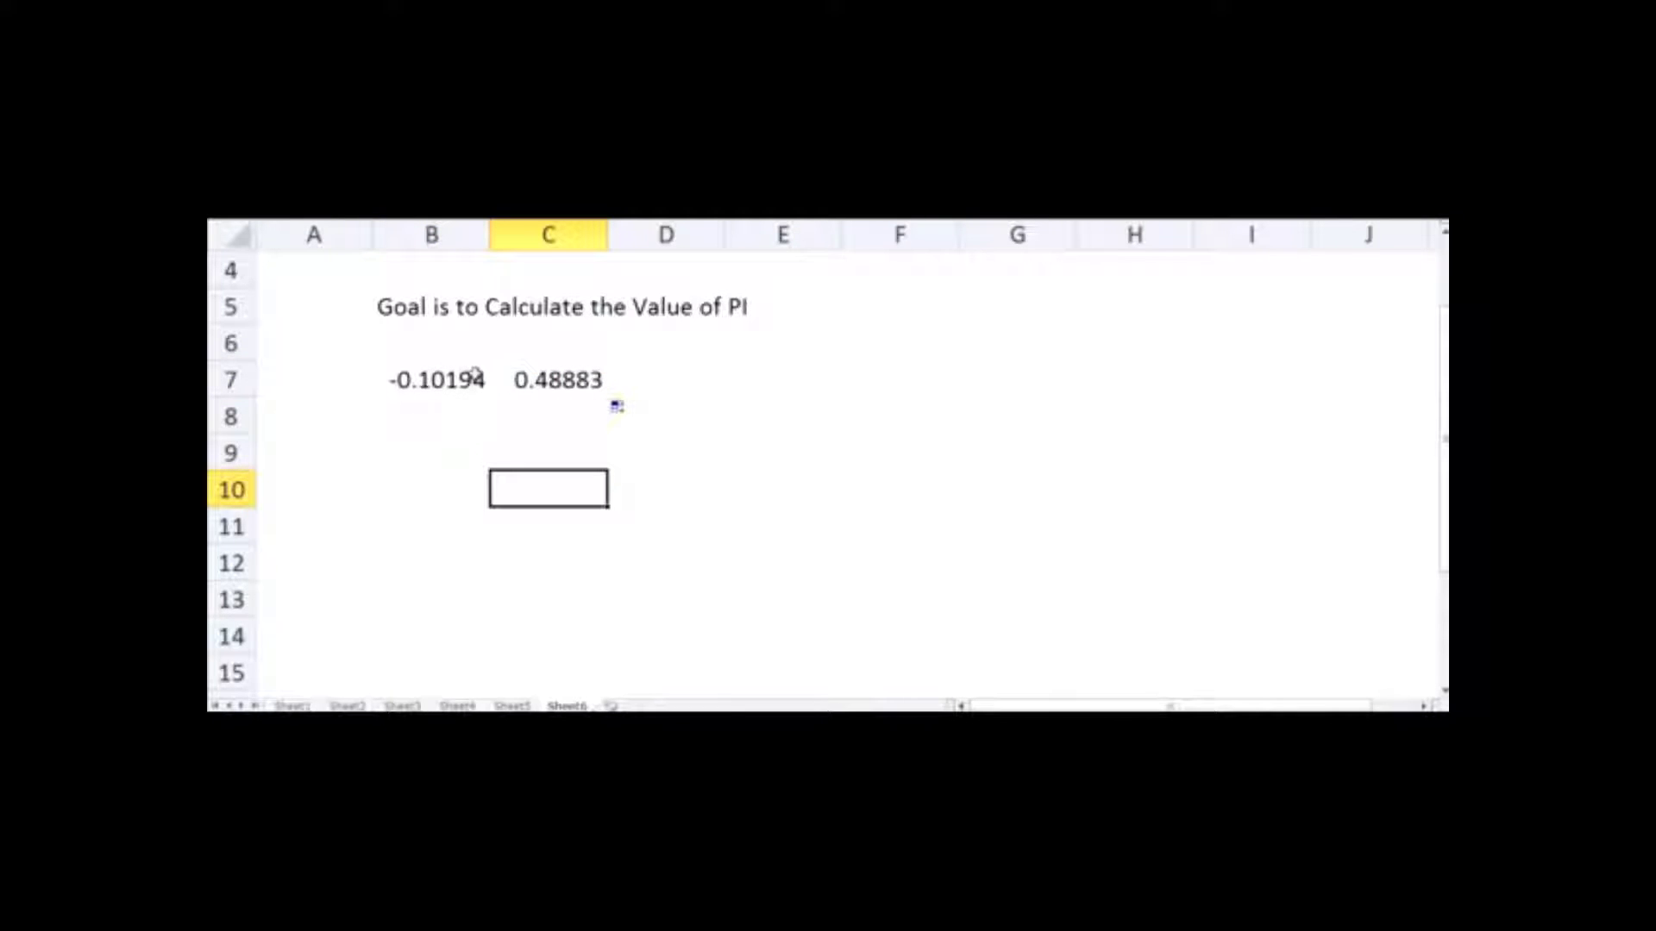
{"action": "left_click", "coordinate": [421, 380]}
{"action": "left_click", "coordinate": [556, 380]}
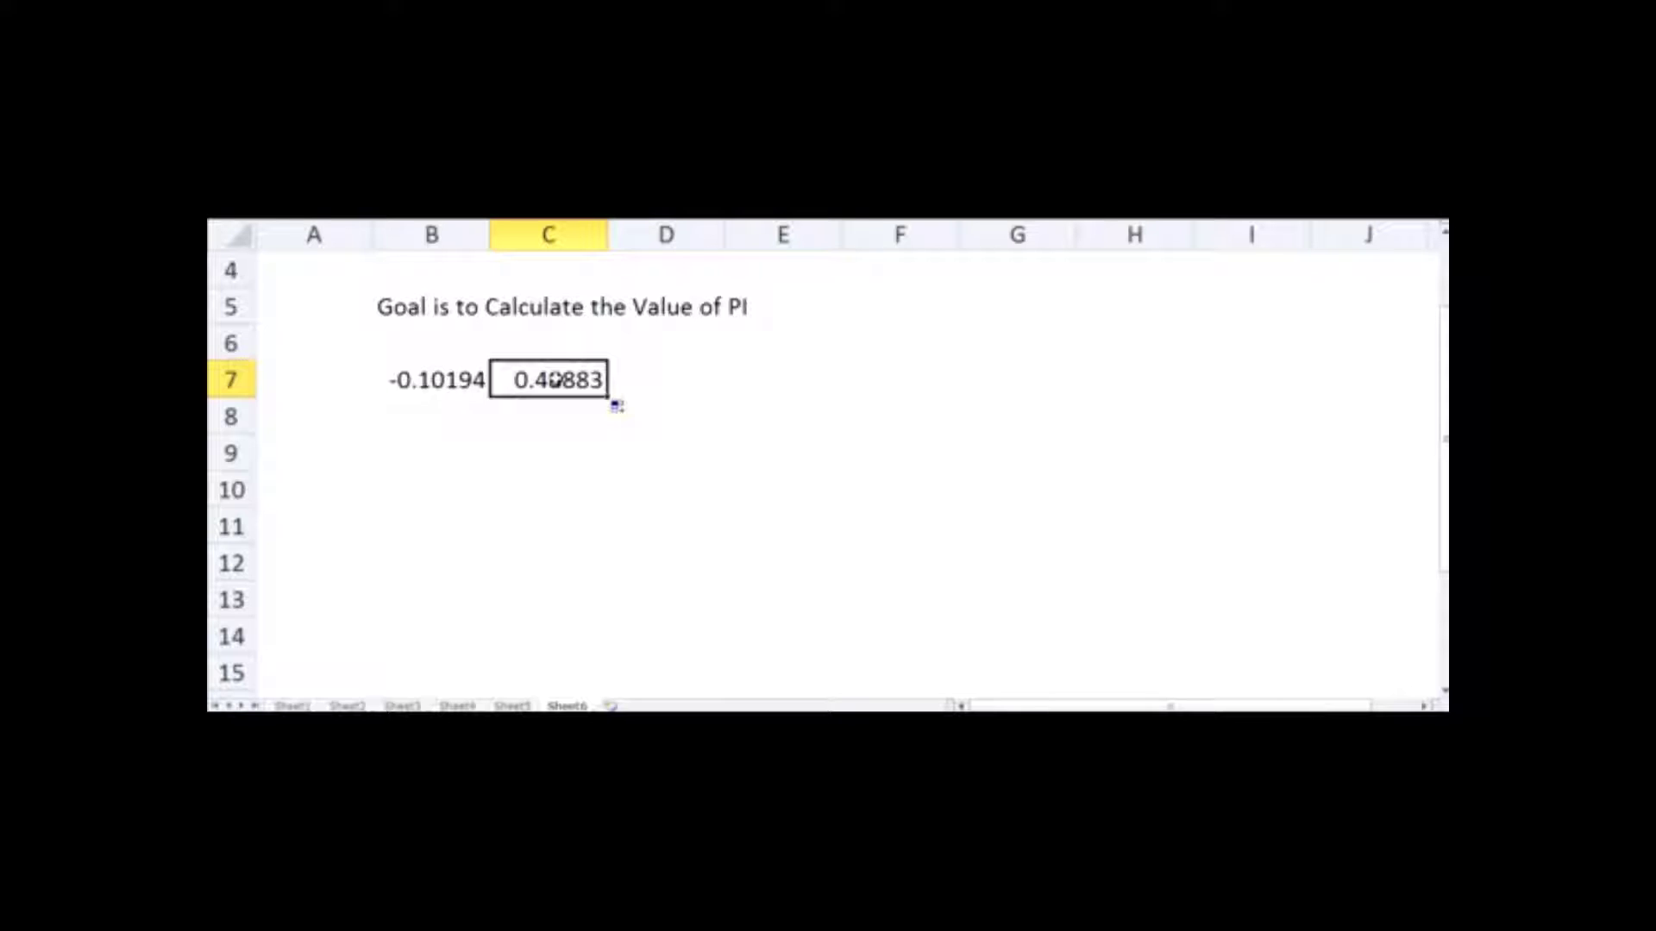
{"action": "key", "text": "F9"}
{"action": "left_click", "coordinate": [492, 457]}
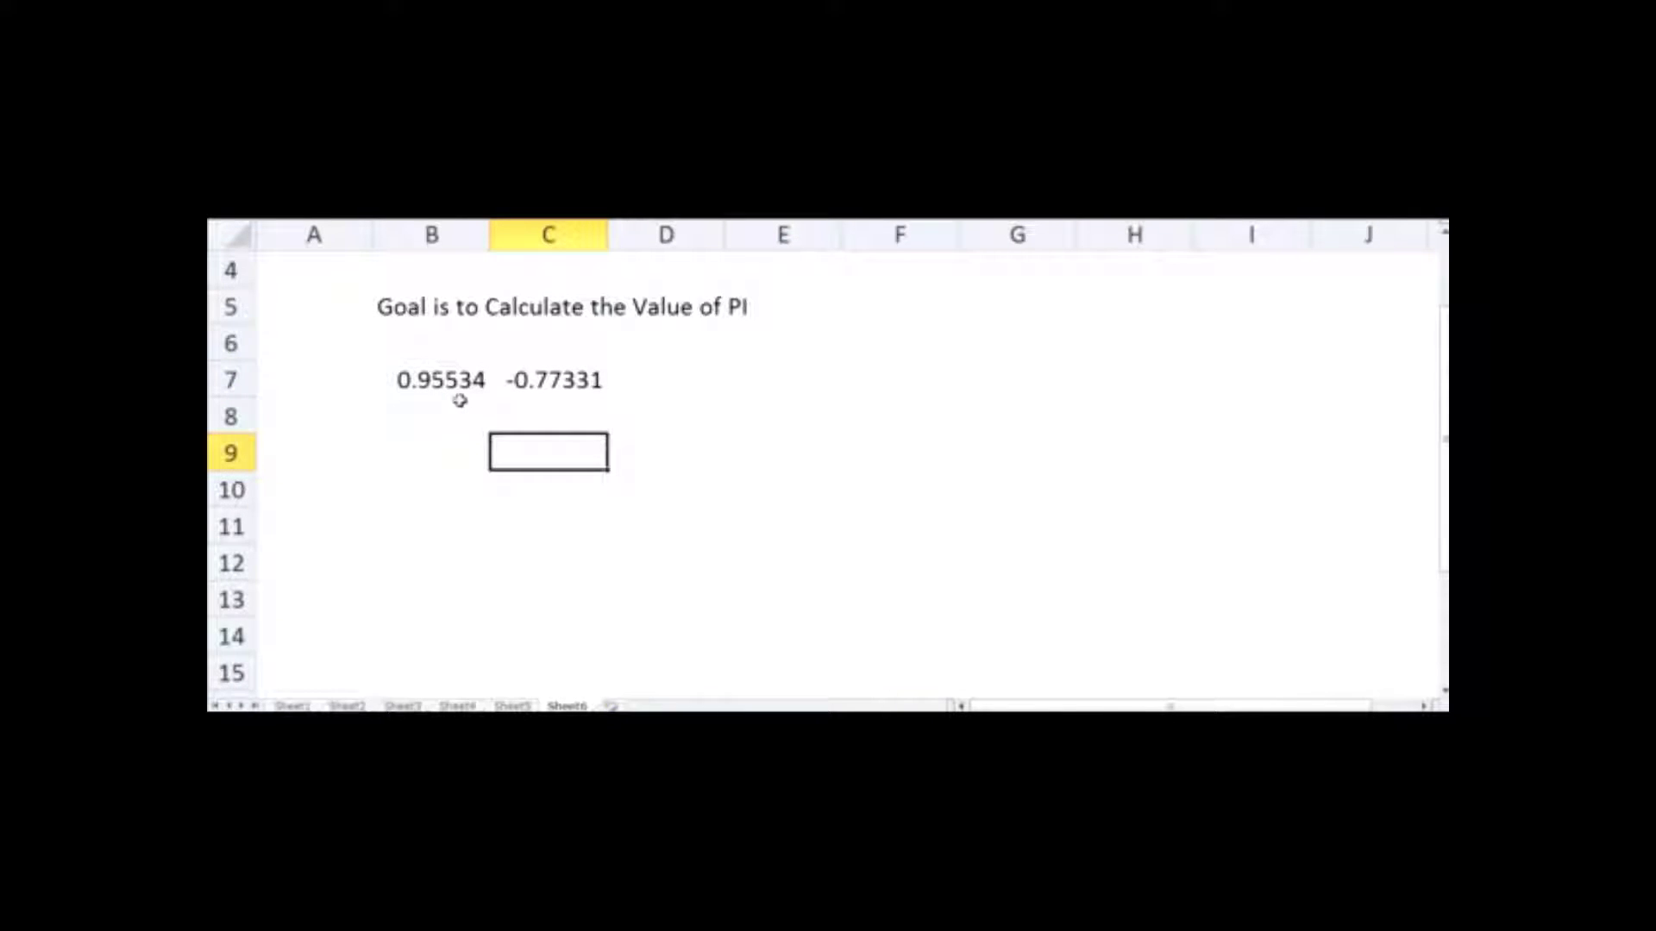
Start a row numbering with 1 in A7 and 2 in A8.
{"action": "left_click", "coordinate": [339, 377]}
{"action": "type", "text": "1"}
{"action": "key", "text": "Return"}
{"action": "left_click", "coordinate": [337, 375]}
{"action": "left_click", "coordinate": [343, 419]}
{"action": "type", "text": "2"}
{"action": "key", "text": "Return"}
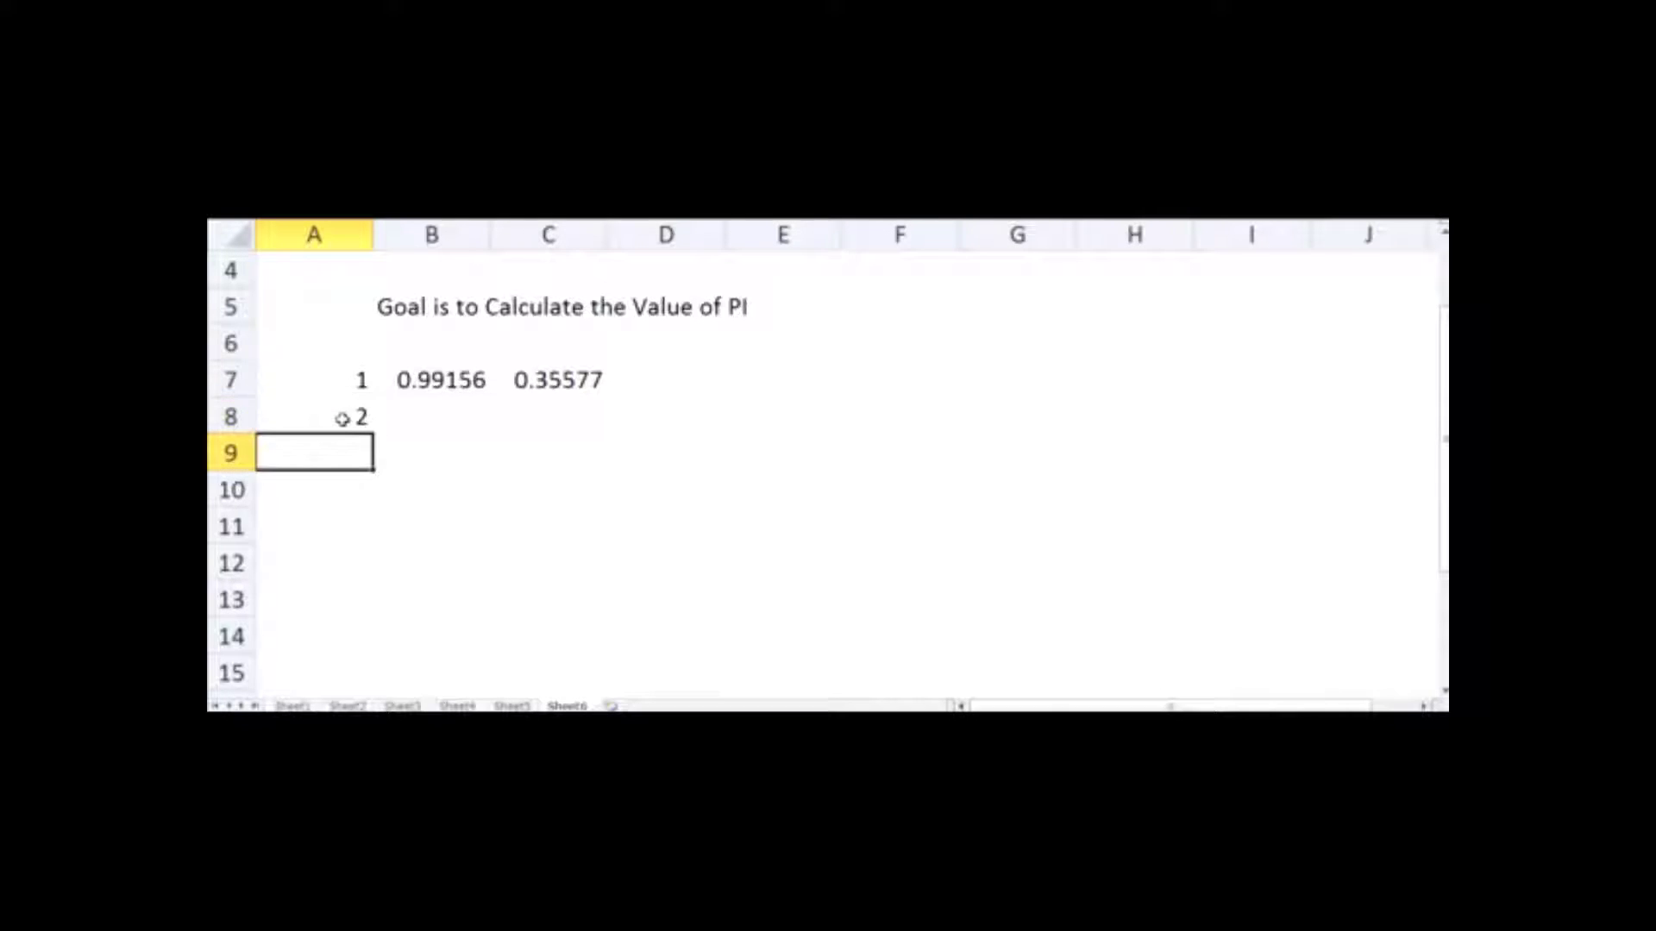
Extend the numbering in column A to 9 and fill the B7:C7 random formulas down to row 15.
{"action": "left_click_drag", "start_coordinate": [357, 382], "coordinate": [375, 683]}
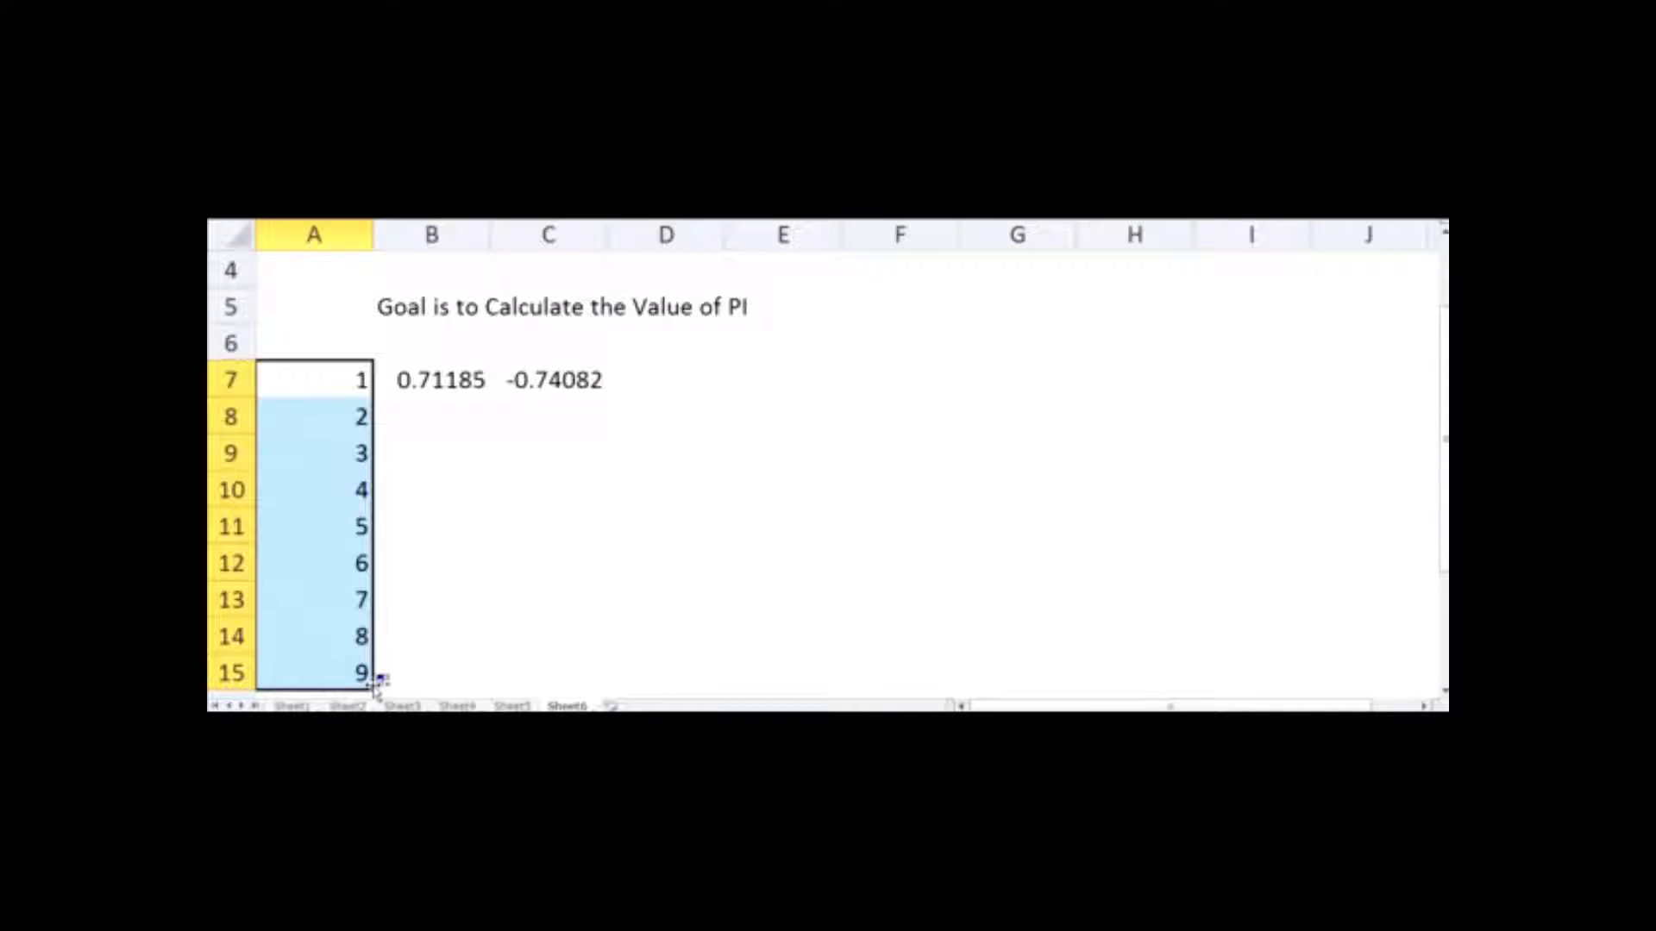
{"action": "left_click_drag", "start_coordinate": [435, 382], "coordinate": [607, 686]}
{"action": "left_click", "coordinate": [705, 589]}
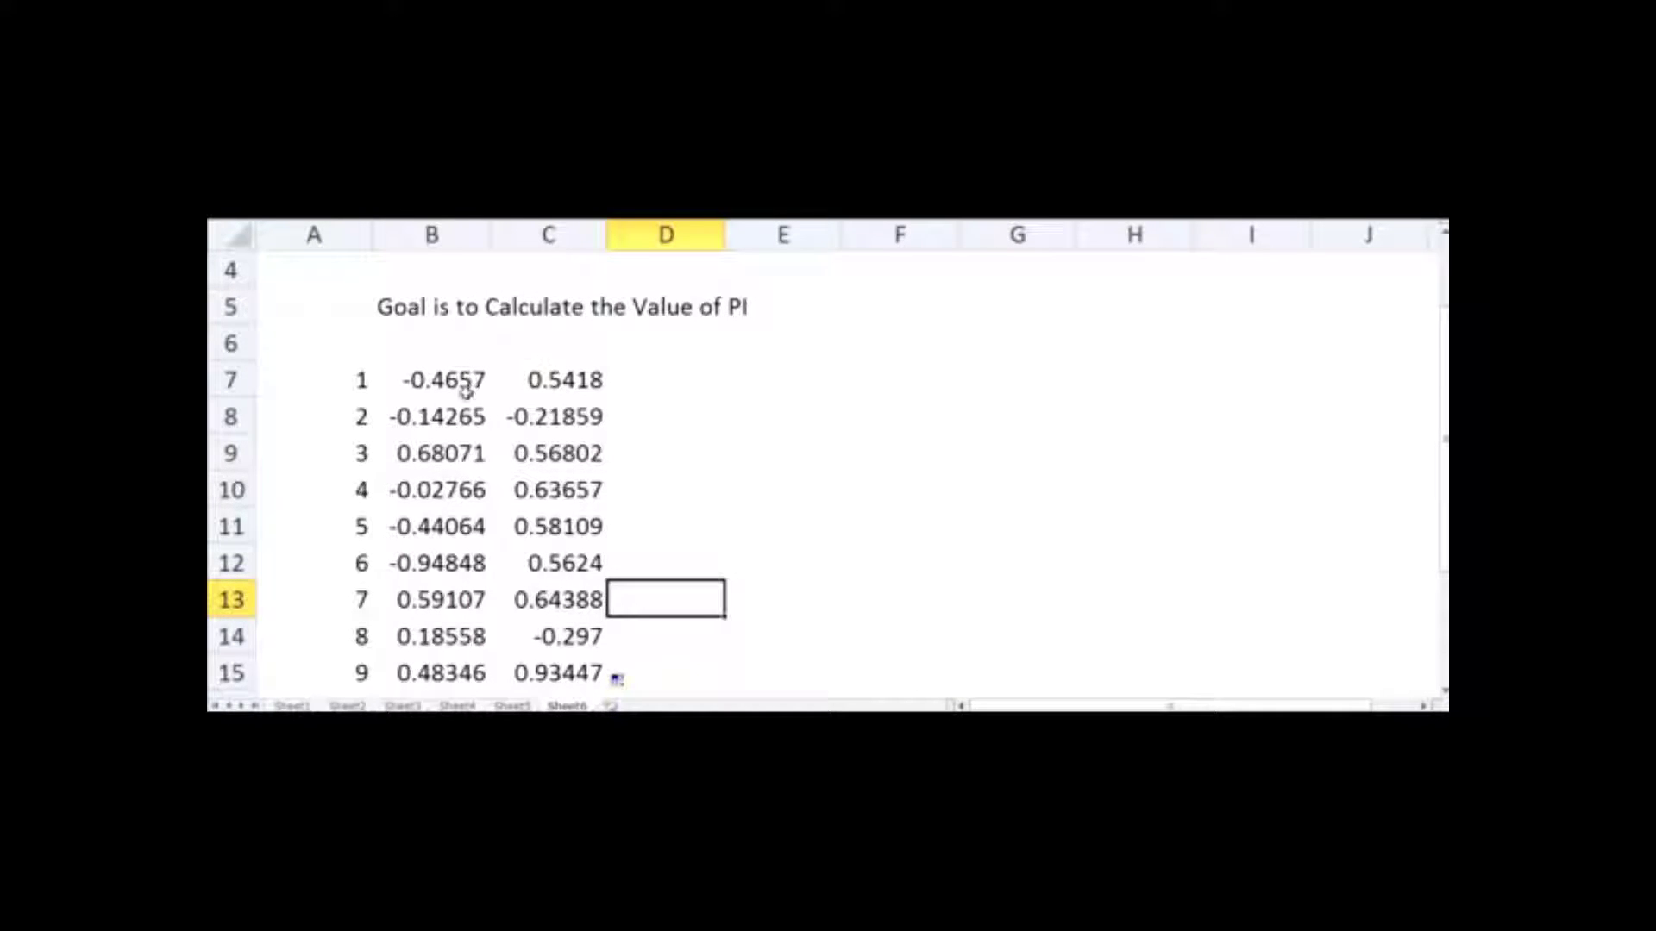
Label the two random number columns X in B6 and Y in C6.
{"action": "left_click", "coordinate": [465, 344]}
{"action": "type", "text": "X"}
{"action": "key", "text": "Return"}
{"action": "left_click", "coordinate": [535, 342]}
{"action": "type", "text": "Y"}
{"action": "key", "text": "Return"}
Extend the numbering and the random X and Y formulas down to row 1006 for 1000 points.
{"action": "left_click", "coordinate": [689, 479]}
{"action": "key", "text": "Down"}
{"action": "key", "text": "Down"}
{"action": "key", "text": "Down"}
{"action": "key", "text": "Down"}
{"action": "key", "text": "Down"}
{"action": "key", "text": "Down"}
{"action": "key", "text": "Down"}
{"action": "key", "text": "Down"}
{"action": "key", "text": "Down"}
{"action": "key", "text": "Down"}
{"action": "key", "text": "Down"}
{"action": "key", "text": "Down"}
{"action": "left_click_drag", "start_coordinate": [330, 377], "coordinate": [515, 601]}
{"action": "left_click", "coordinate": [821, 588]}
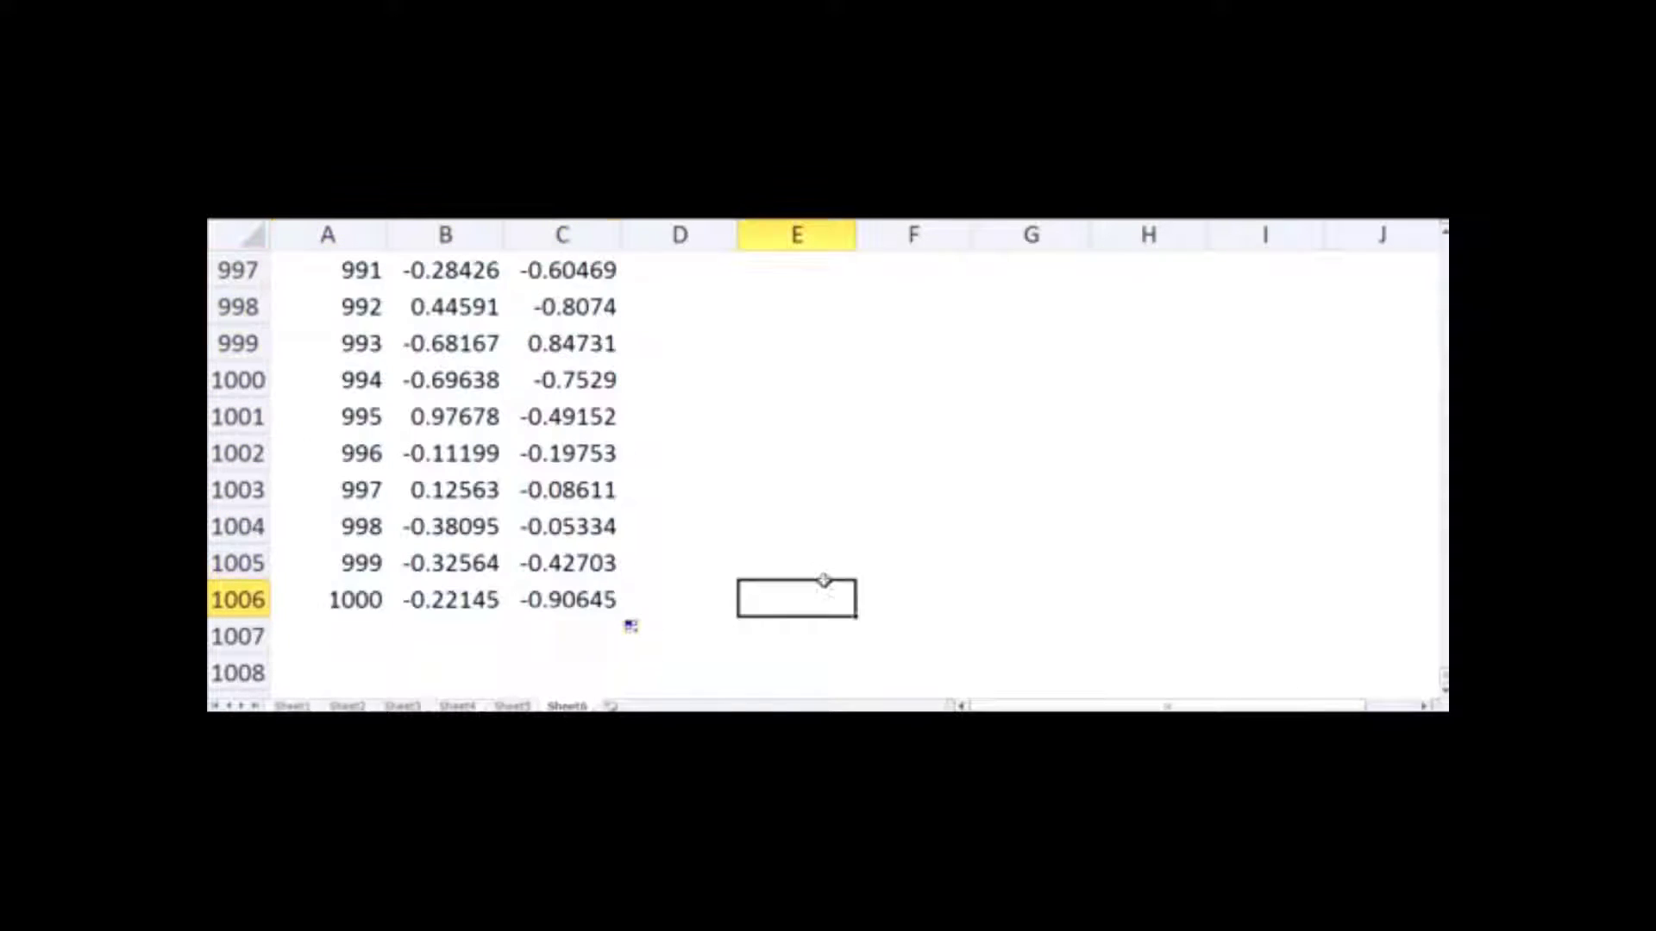
Insert a markers-only scatter chart of the X and Y values in columns B and C.
{"action": "left_click_drag", "start_coordinate": [1442, 685], "coordinate": [1438, 237]}
{"action": "left_click", "coordinate": [795, 412]}
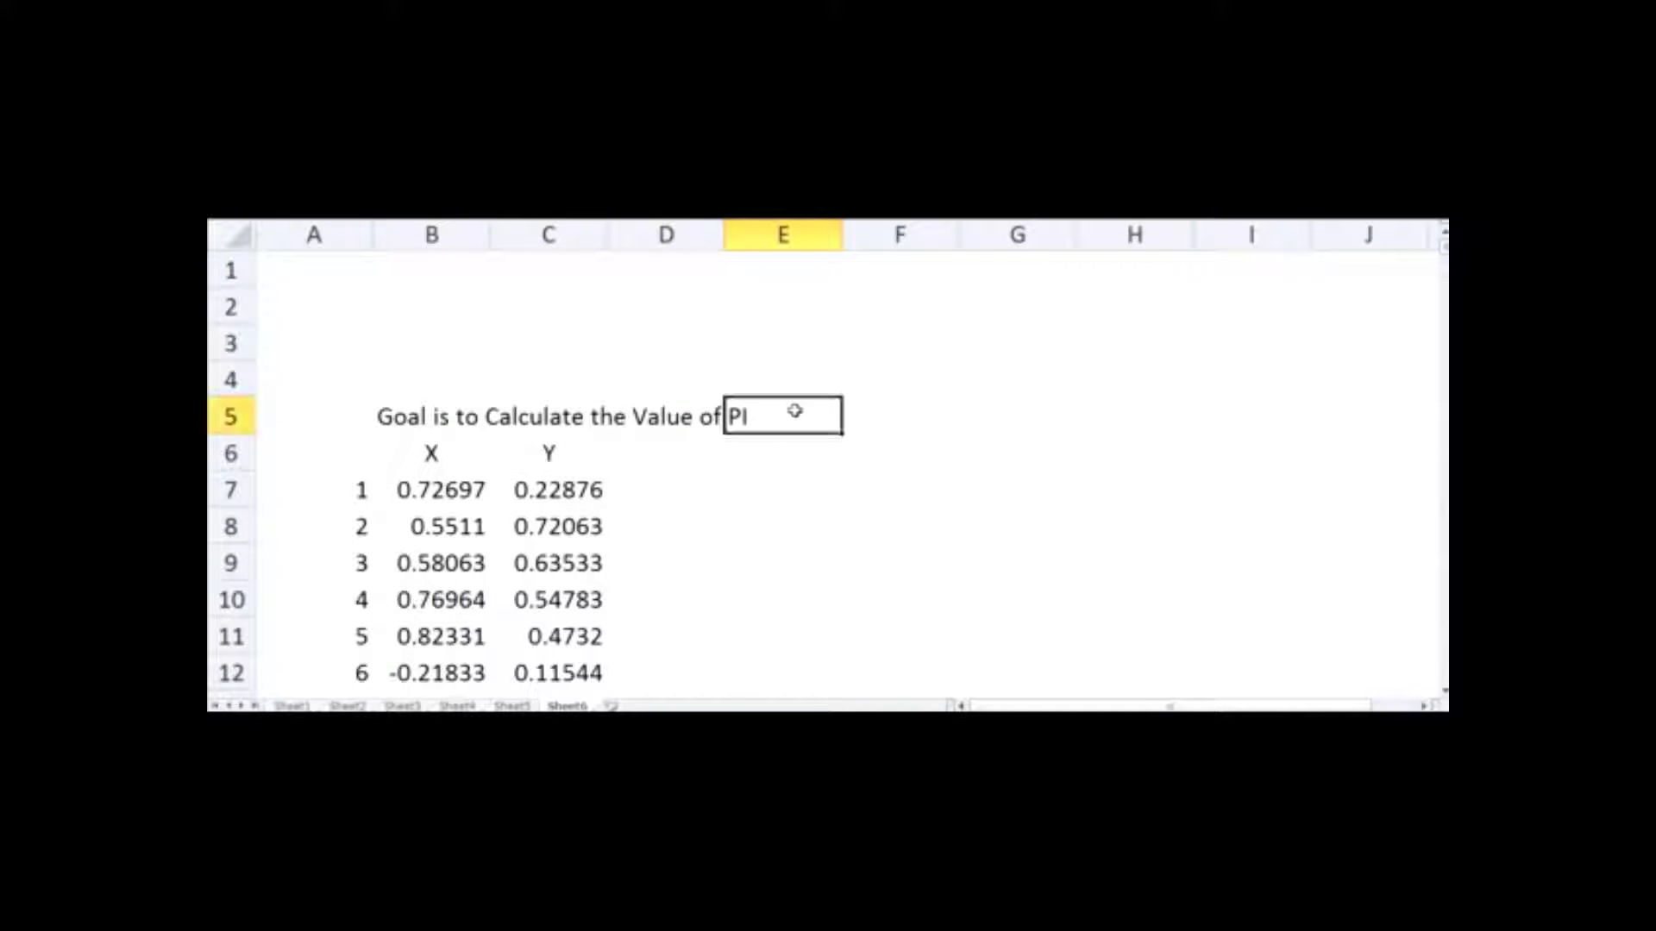
{"action": "left_click", "coordinate": [431, 235]}
{"action": "left_click_drag", "start_coordinate": [431, 235], "coordinate": [582, 240]}
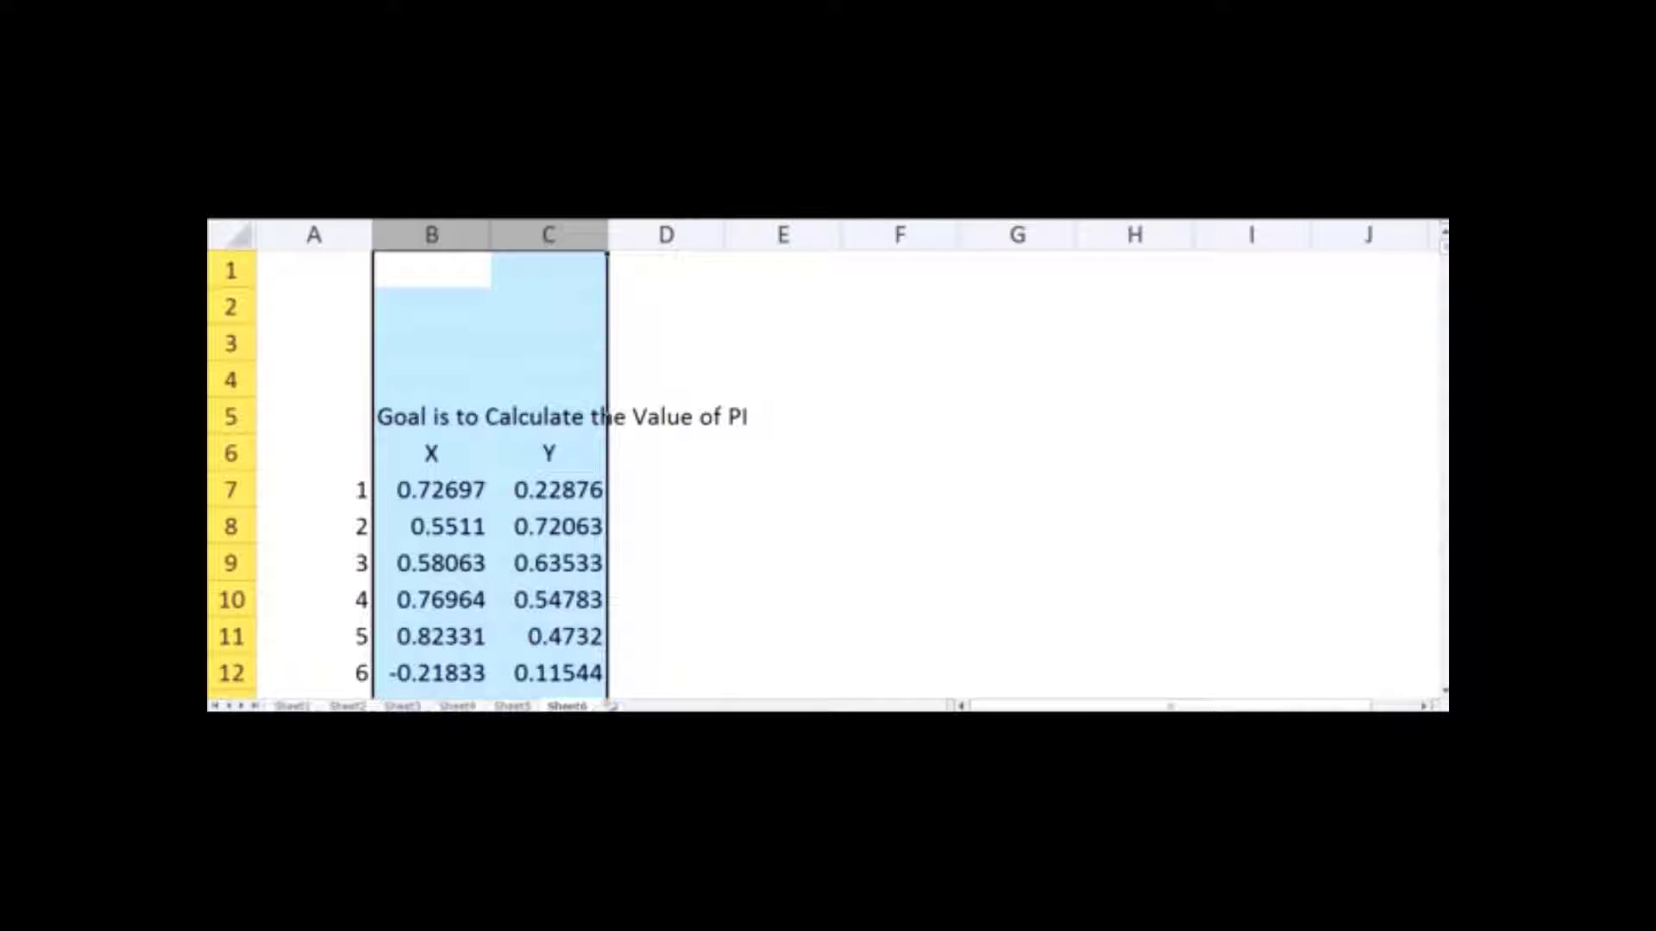
{"action": "key", "text": "alt+n"}
{"action": "key", "text": "d"}
{"action": "left_click", "coordinate": [756, 225]}
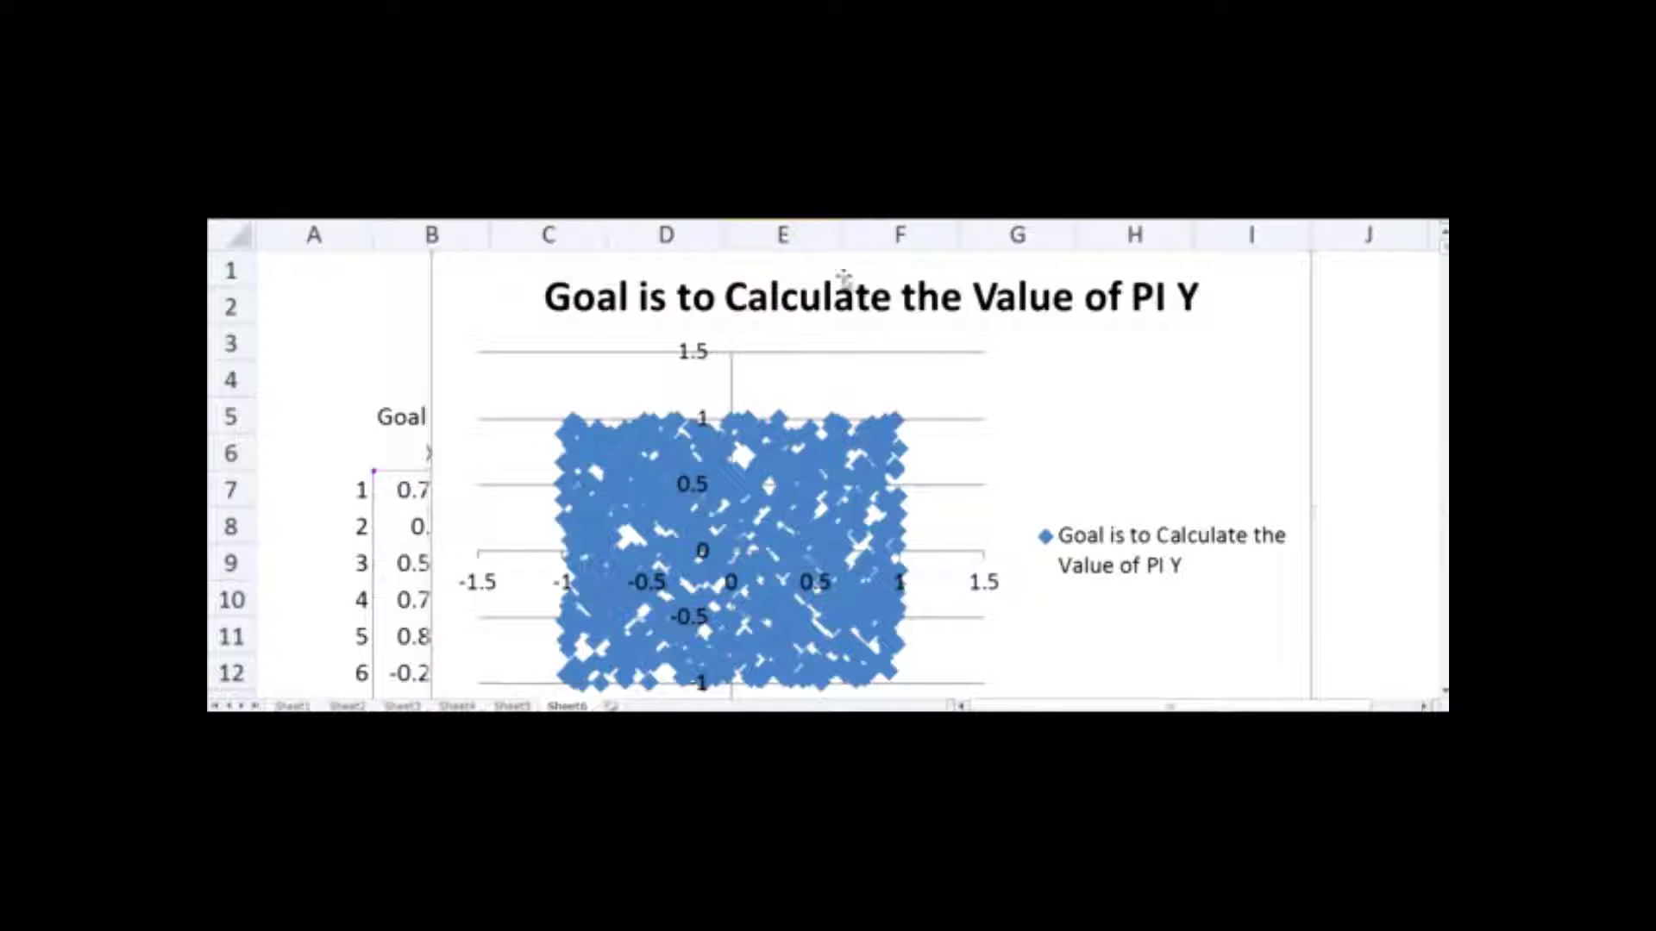
Shrink the scatter chart and place it beside the data in columns F to I, and delete its title and legend.
{"action": "left_click_drag", "start_coordinate": [431, 264], "coordinate": [732, 365]}
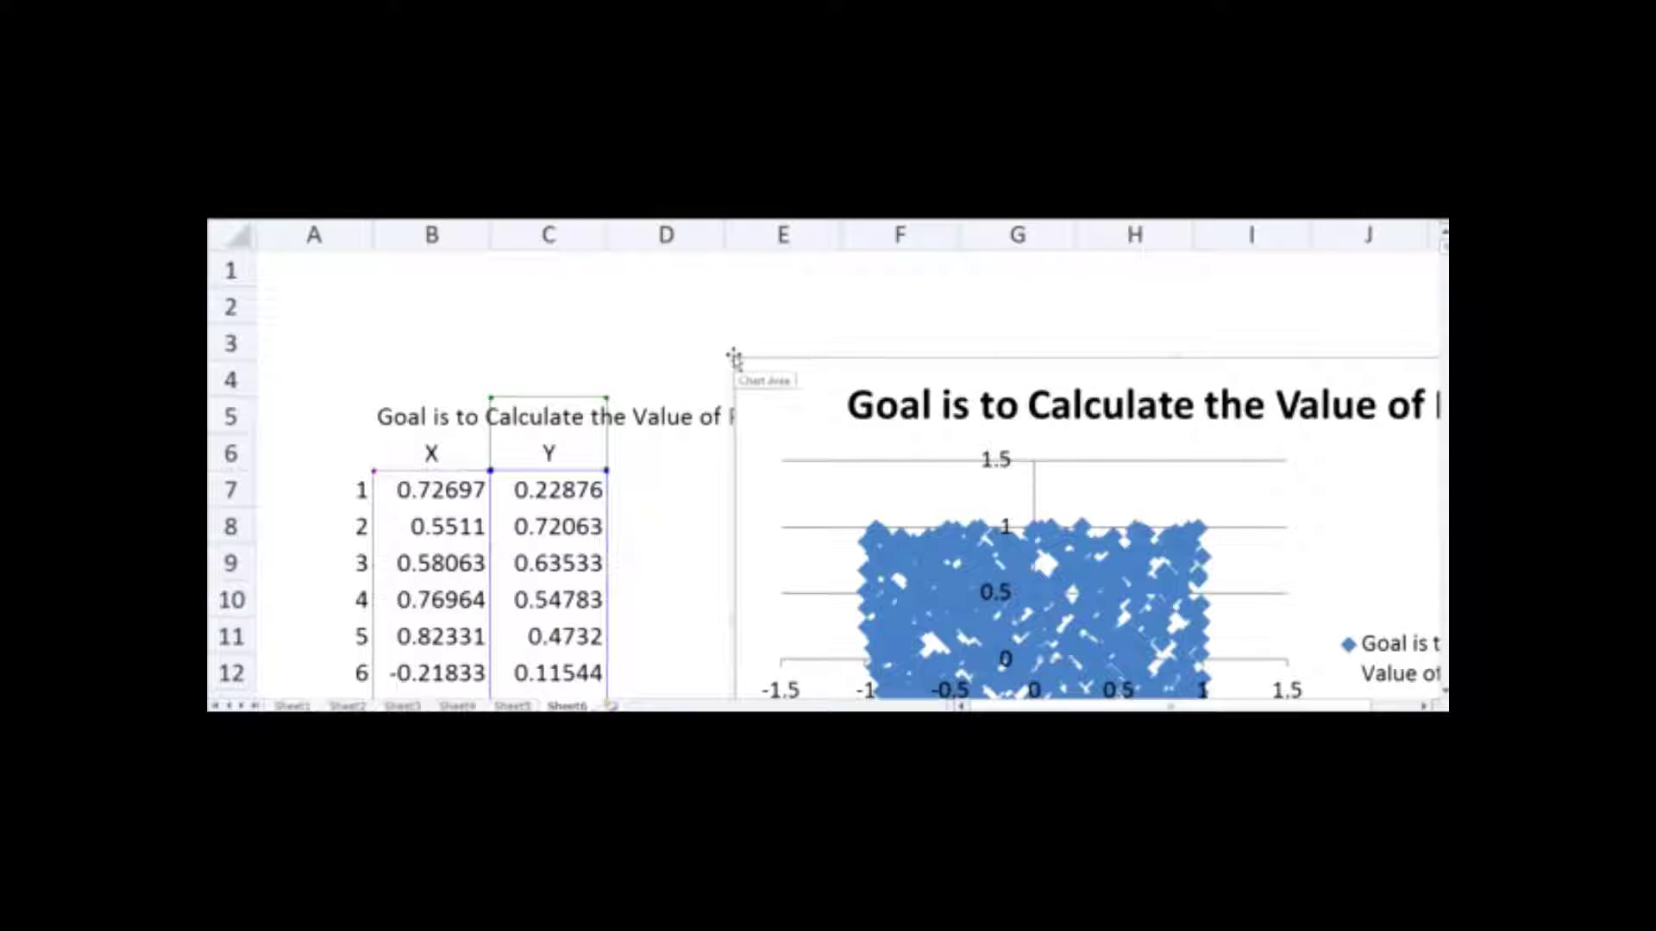
{"action": "left_click_drag", "start_coordinate": [781, 457], "coordinate": [916, 336]}
{"action": "left_click", "coordinate": [1001, 420]}
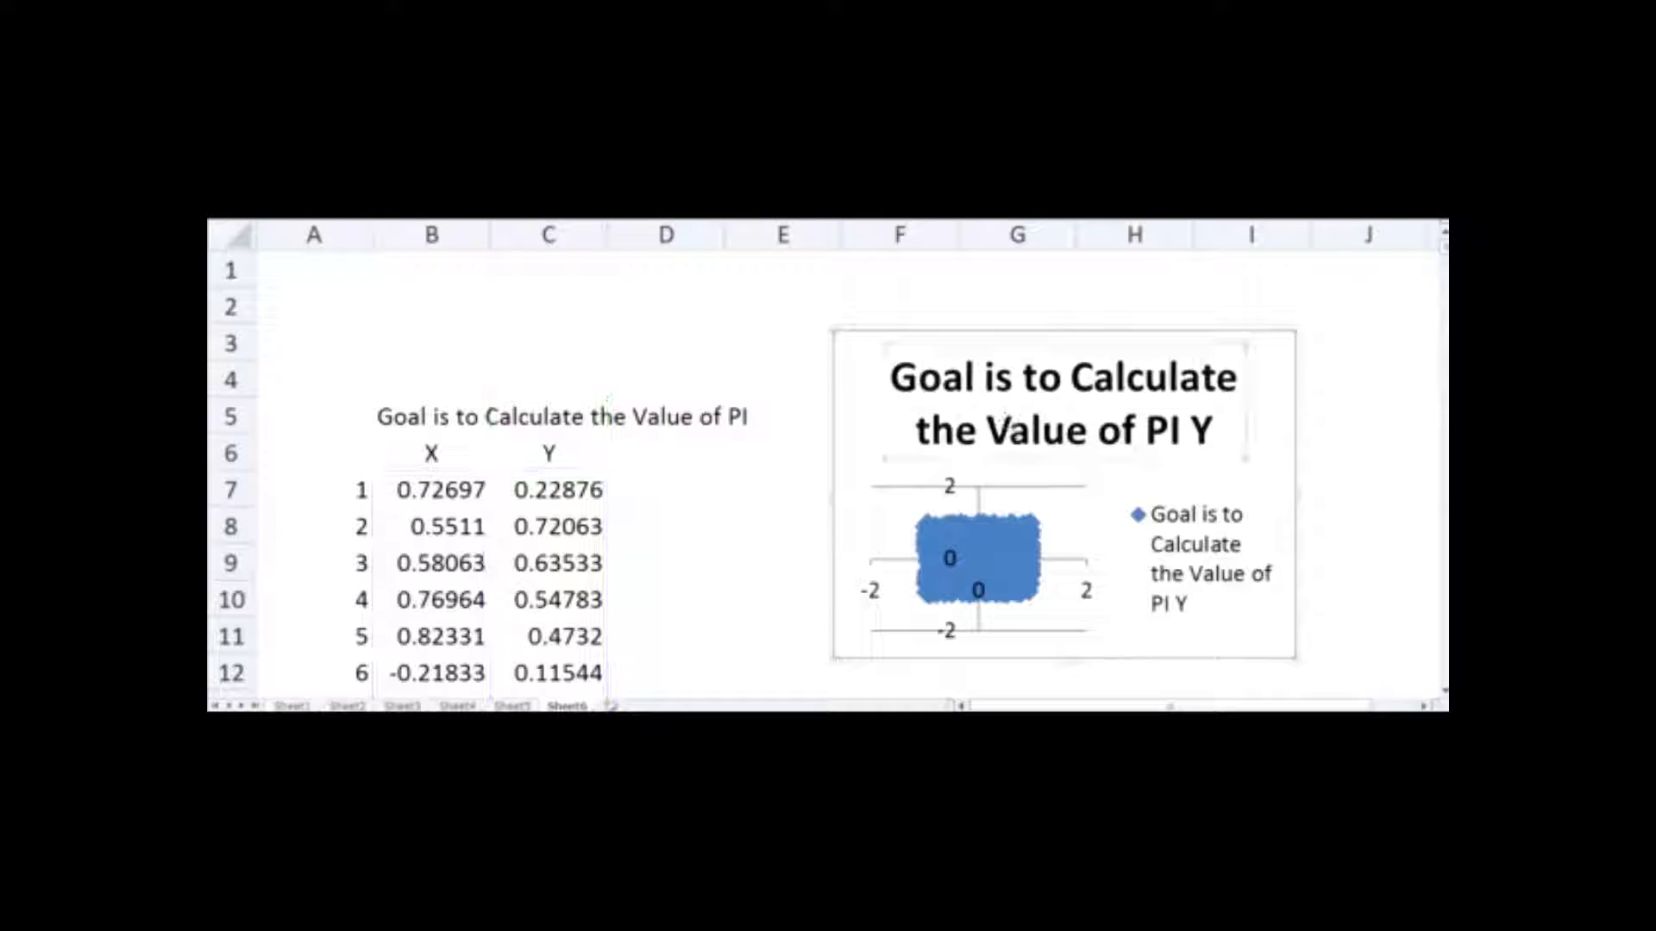
{"action": "key", "text": "Delete"}
{"action": "left_click", "coordinate": [1229, 466]}
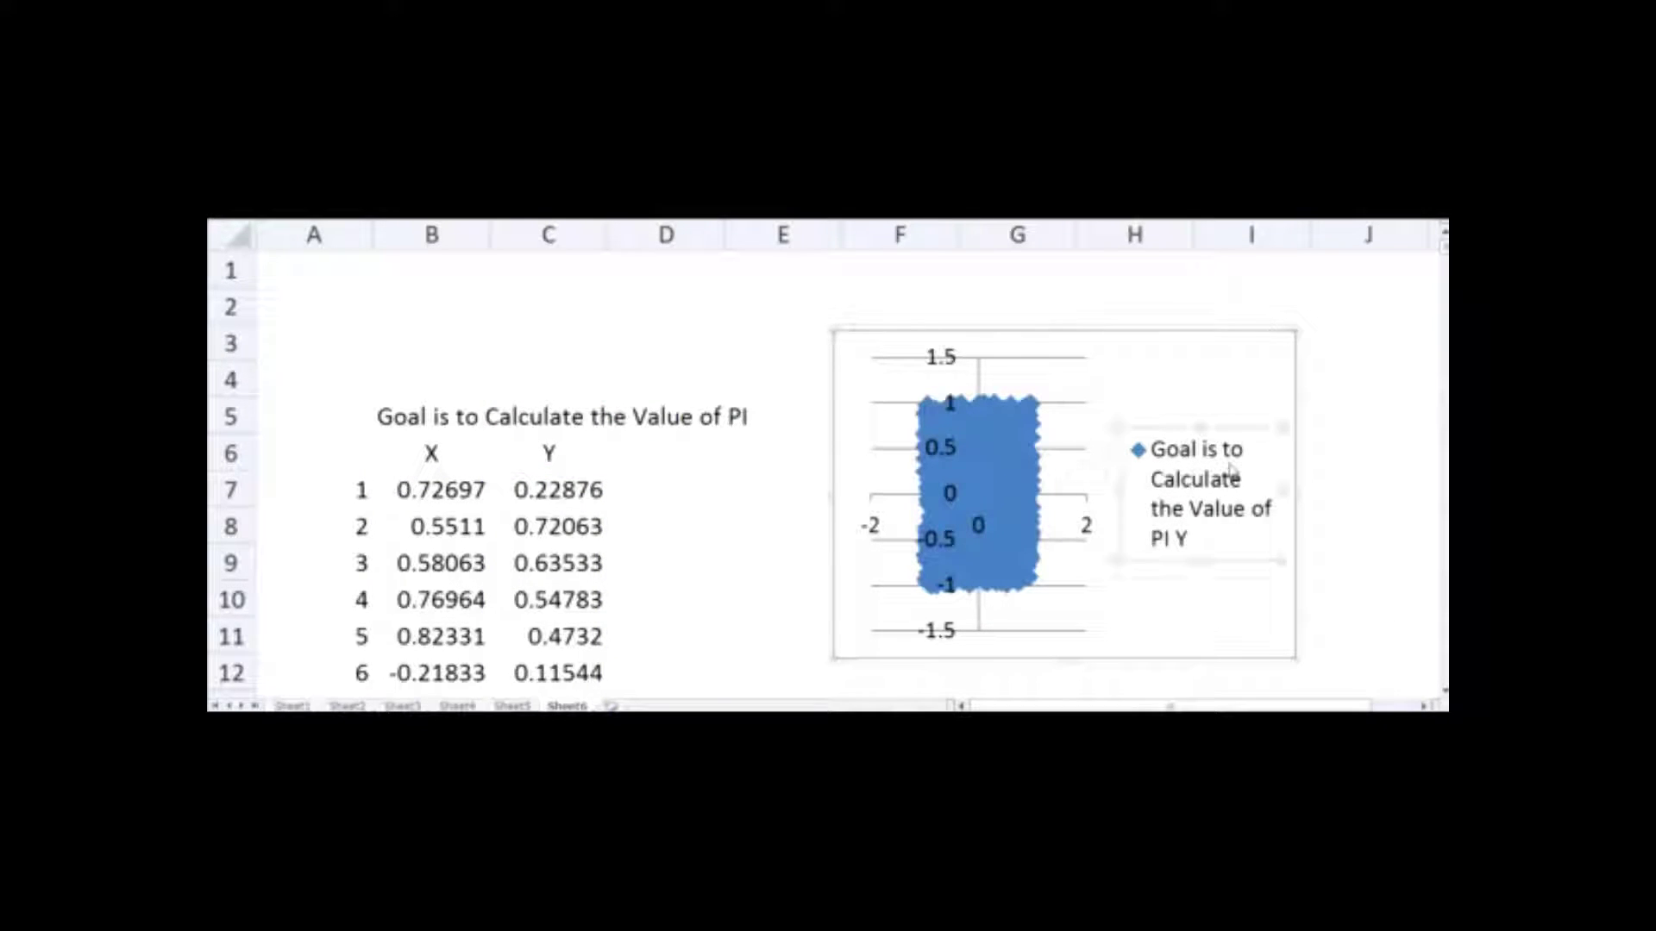
{"action": "key", "text": "Delete"}
{"action": "left_click", "coordinate": [1337, 595]}
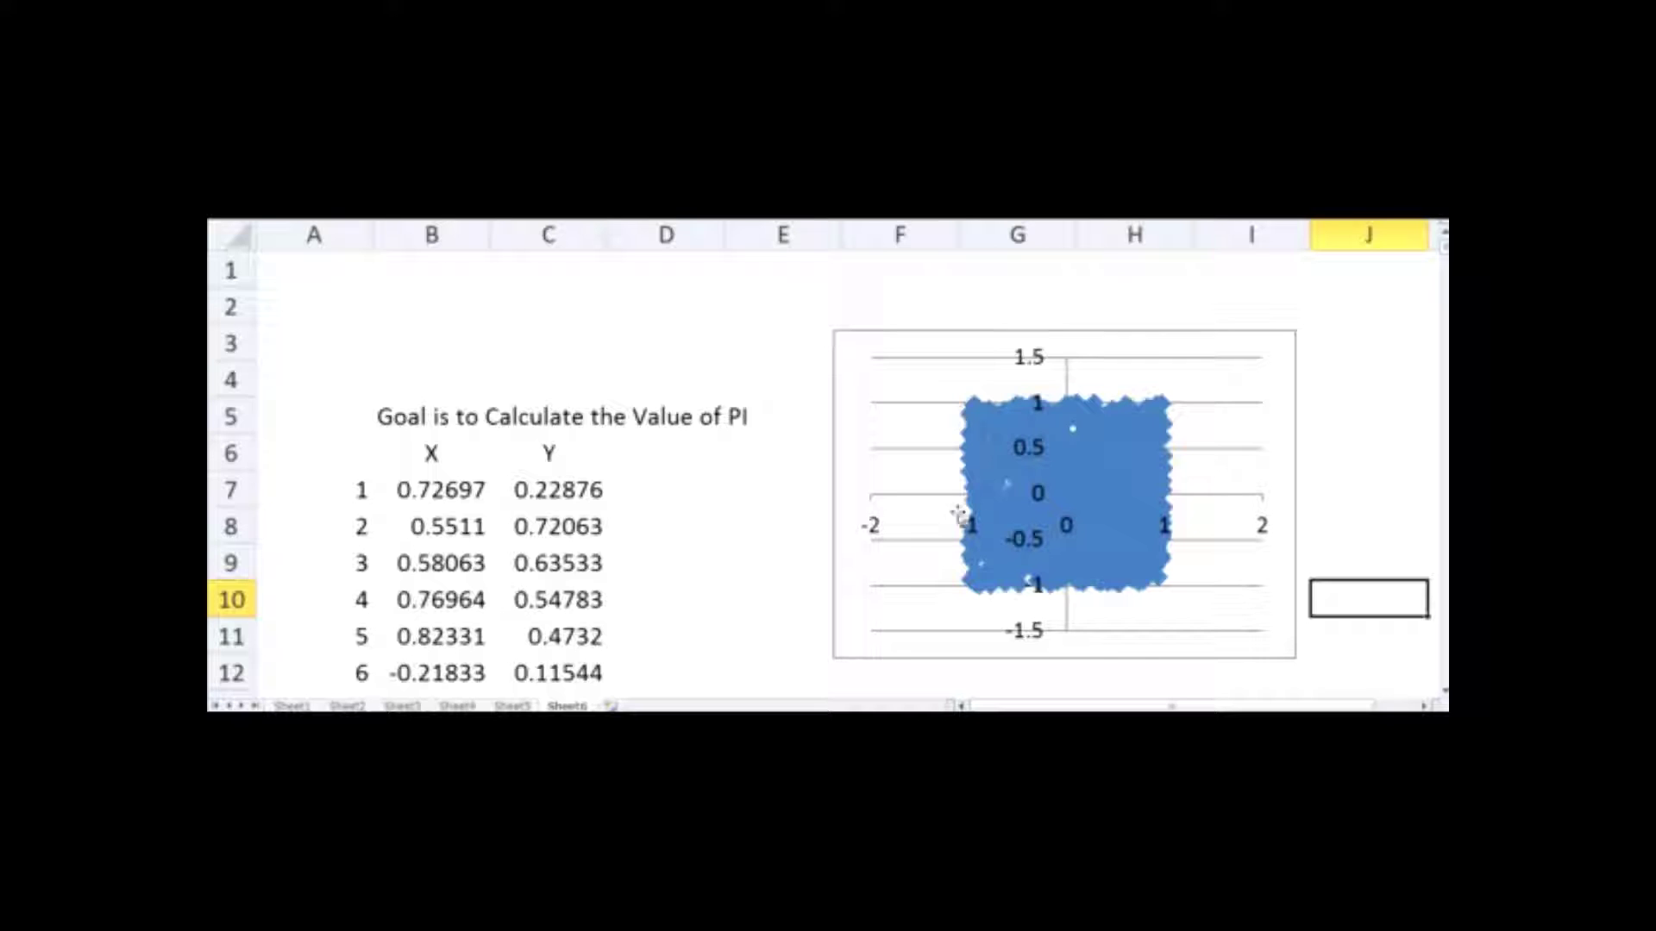
Move the scatter chart farther from the data so its upper edge sits at row 5, near column H.
{"action": "mouse_move", "coordinate": [978, 501]}
{"action": "left_click_drag", "start_coordinate": [1164, 328], "coordinate": [1295, 339]}
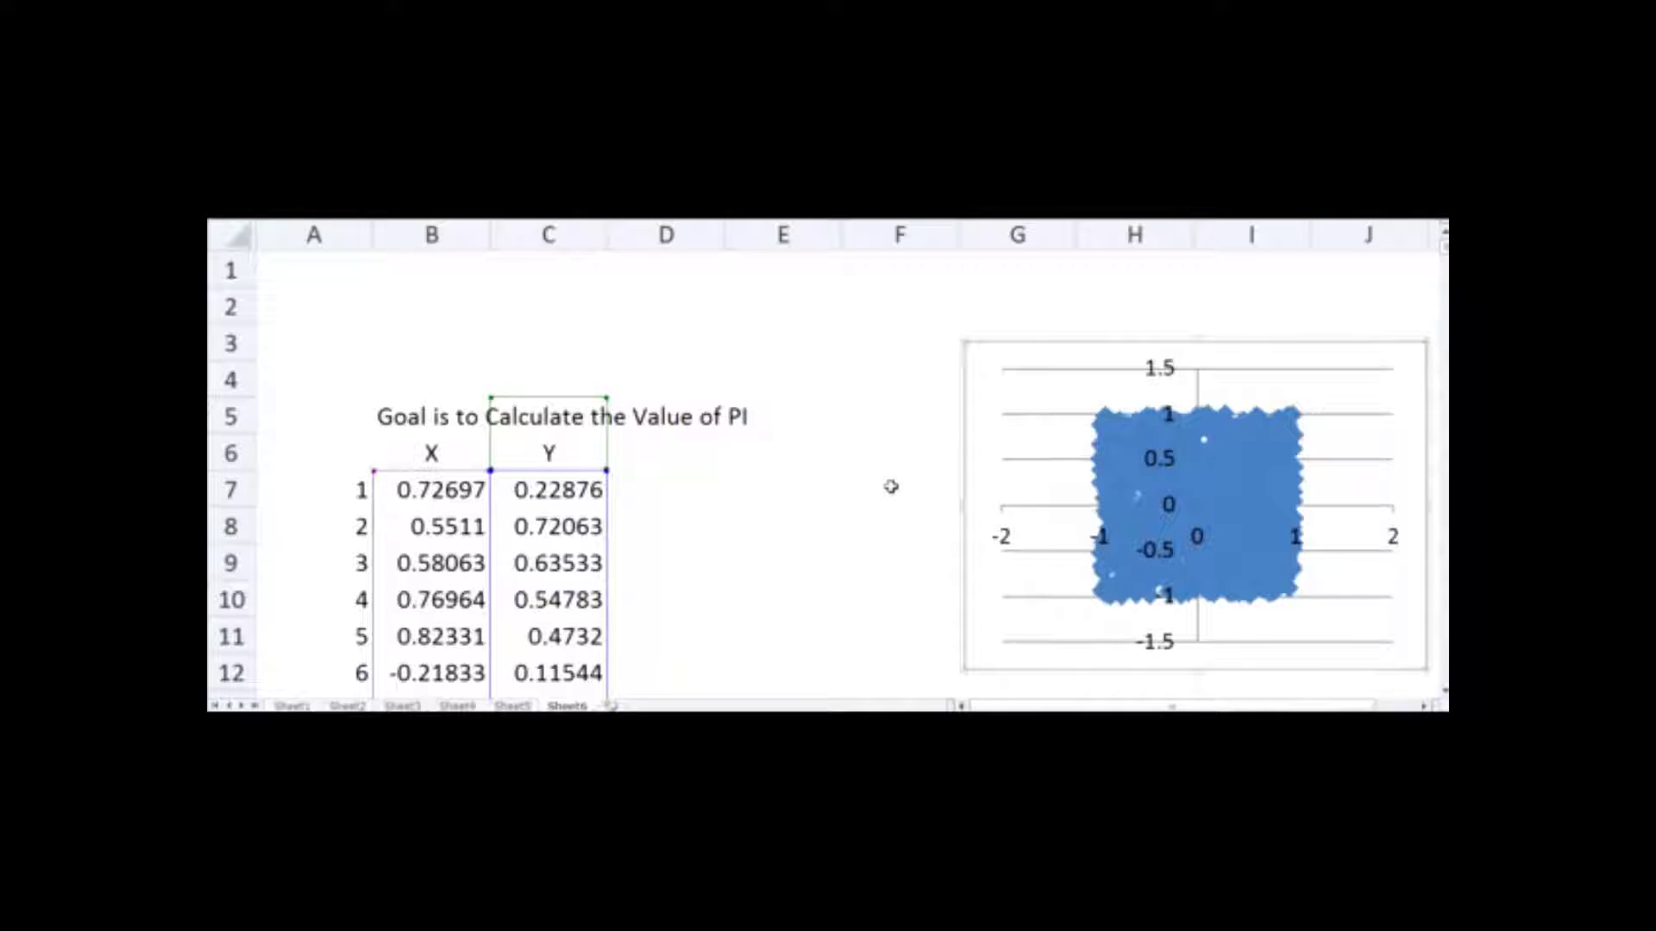
{"action": "left_click", "coordinate": [660, 488]}
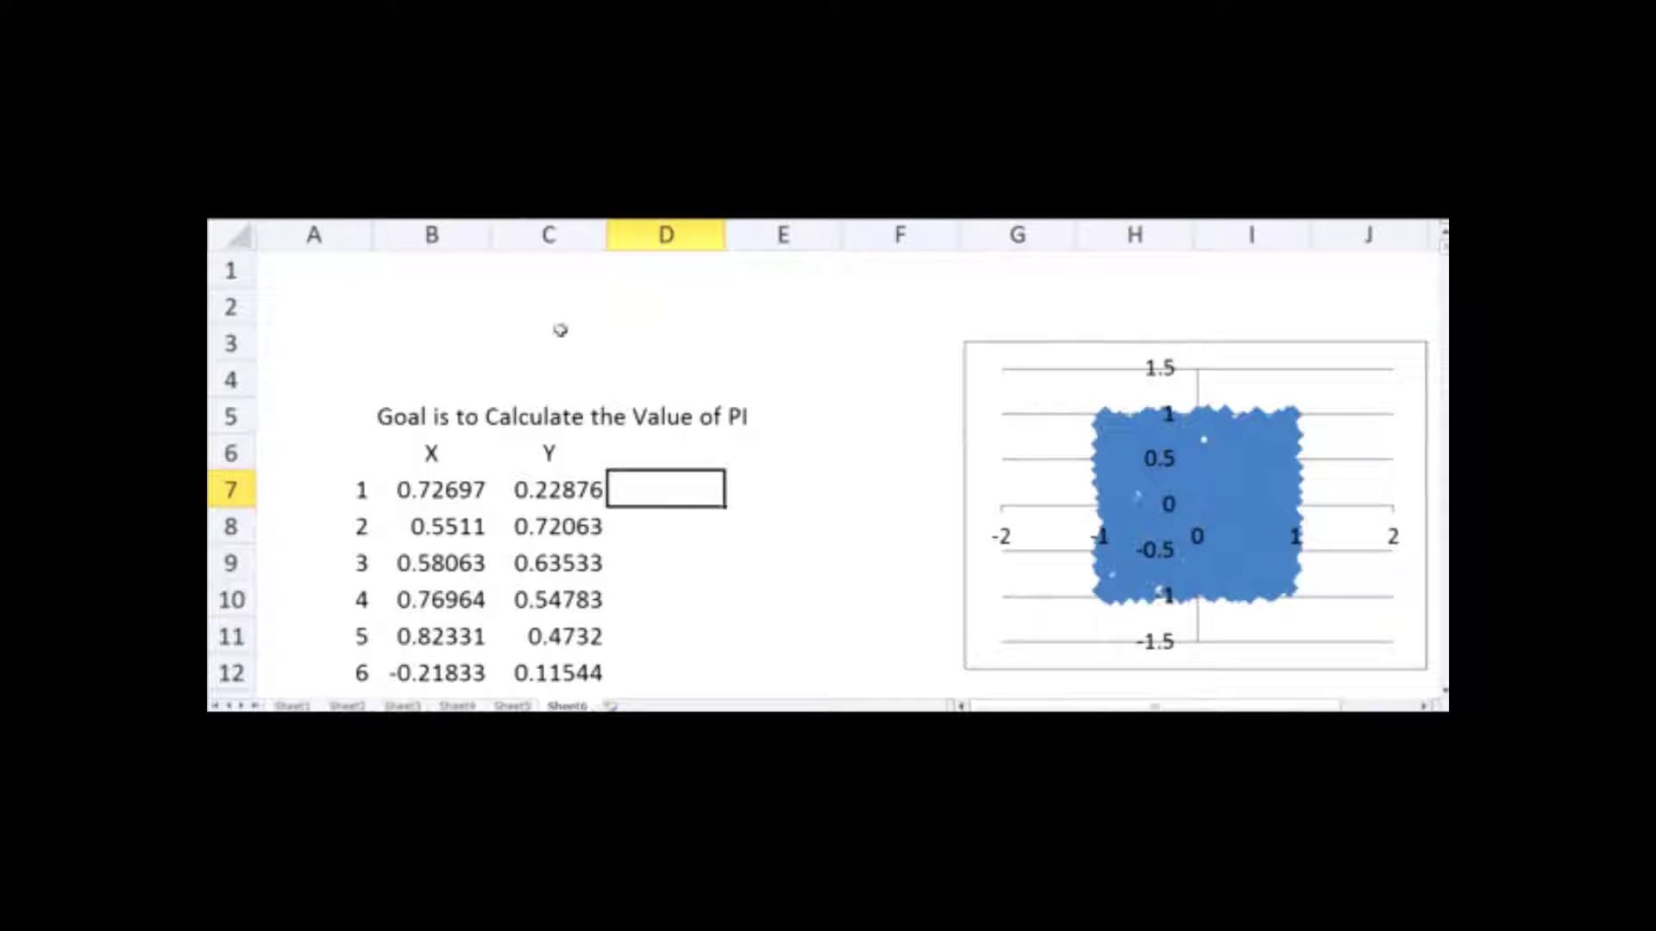
{"action": "left_click_drag", "start_coordinate": [1052, 349], "coordinate": [1147, 421]}
{"action": "left_click", "coordinate": [779, 345]}
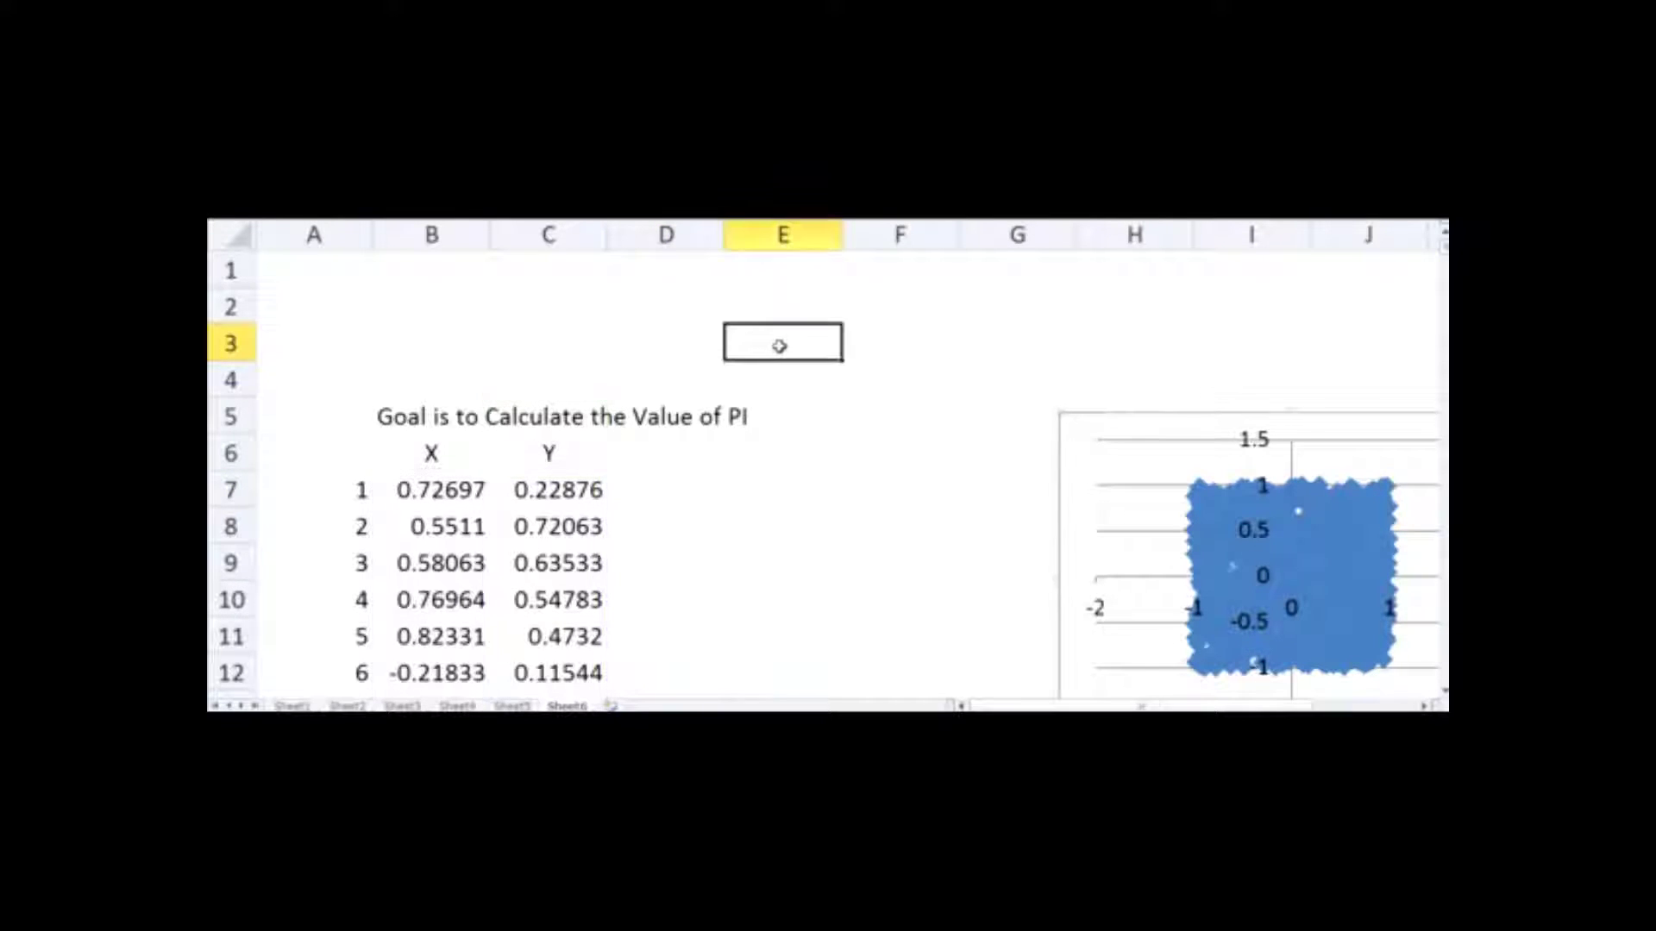
{"action": "type", "text": "X"}
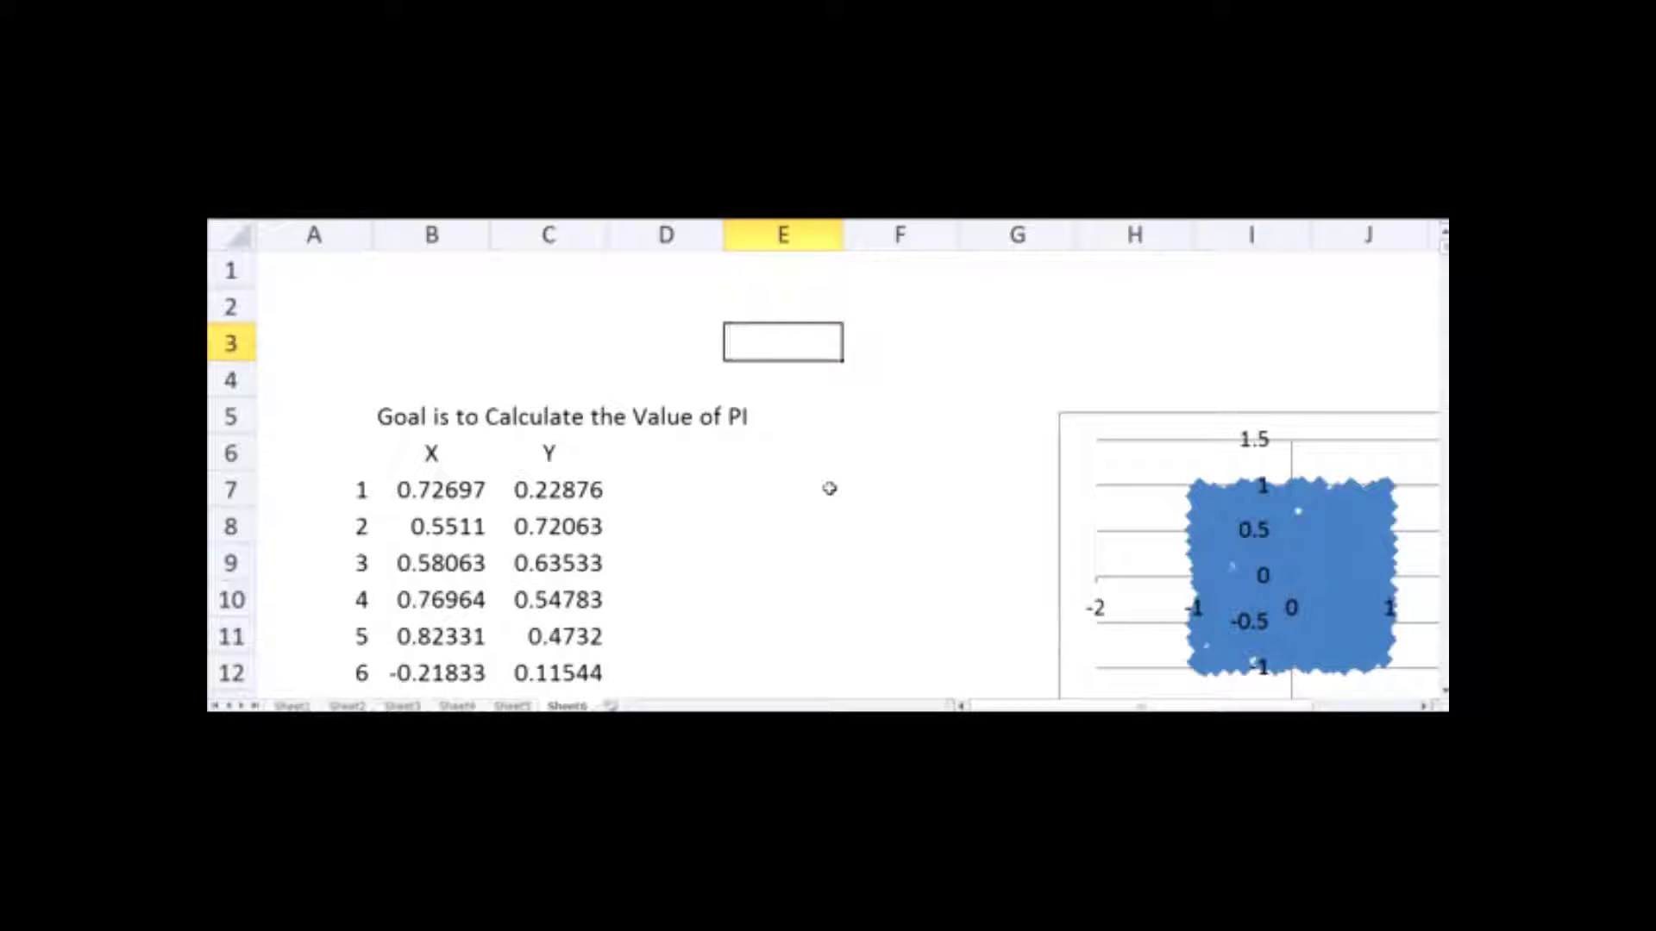
Enter the formula =IF((B7^2+C7^2)<1,B7,0) in cell D7 to keep the X value only for points inside the unit circle.
{"action": "left_click", "coordinate": [677, 487]}
{"action": "type", "text": "="}
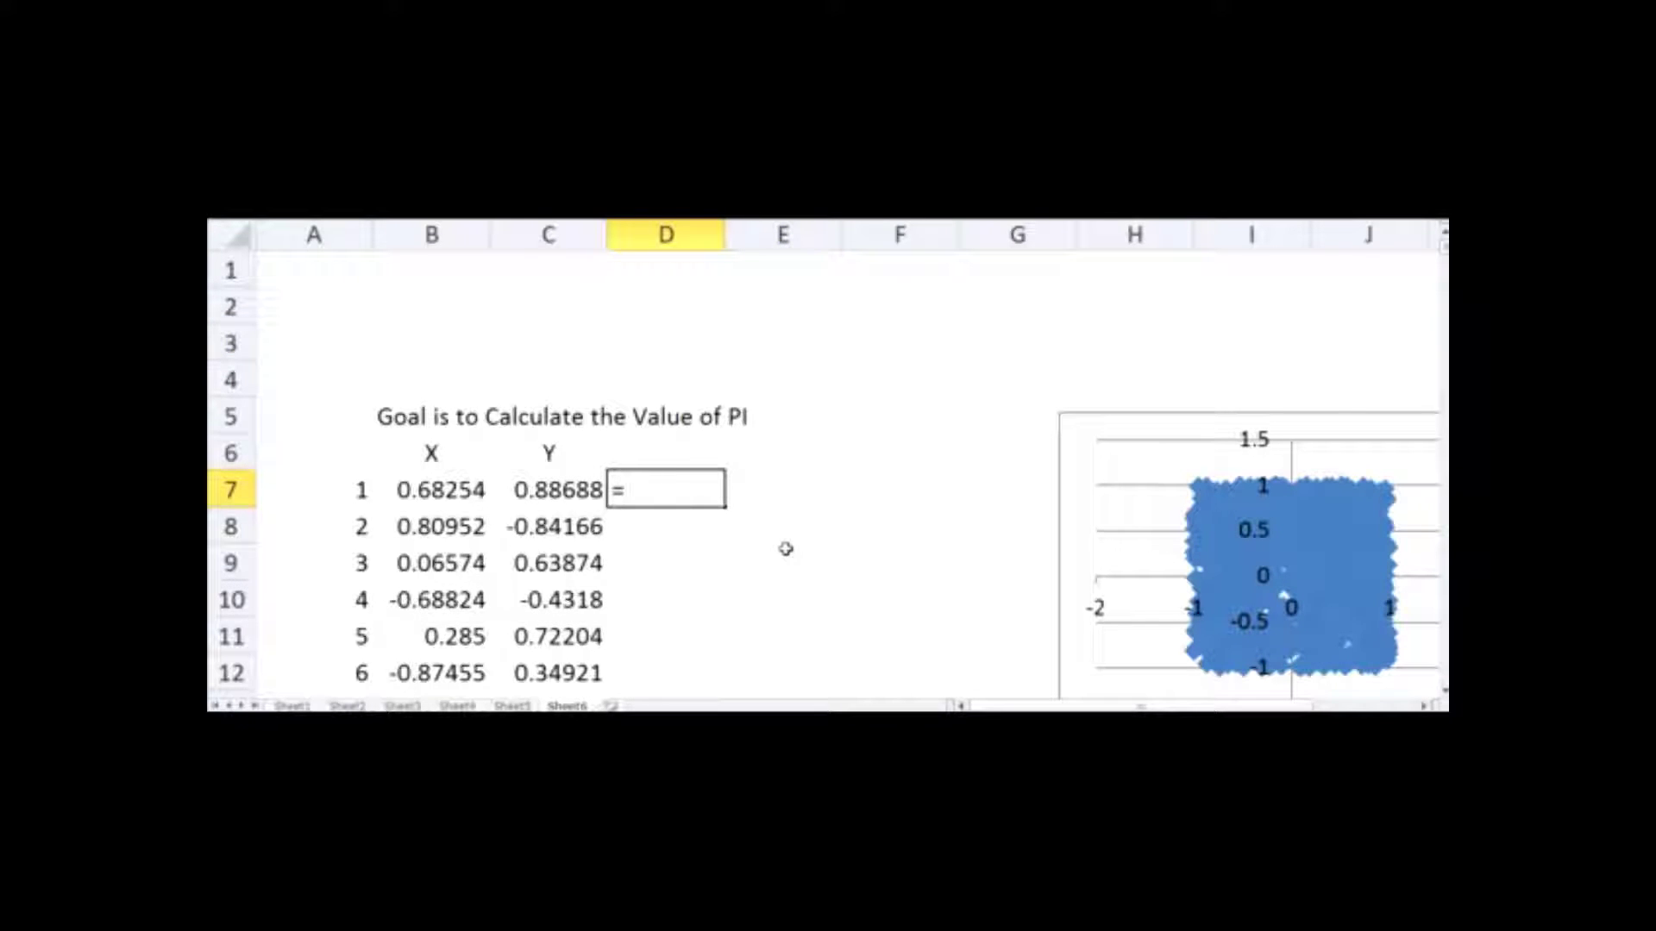
{"action": "type", "text": "if("}
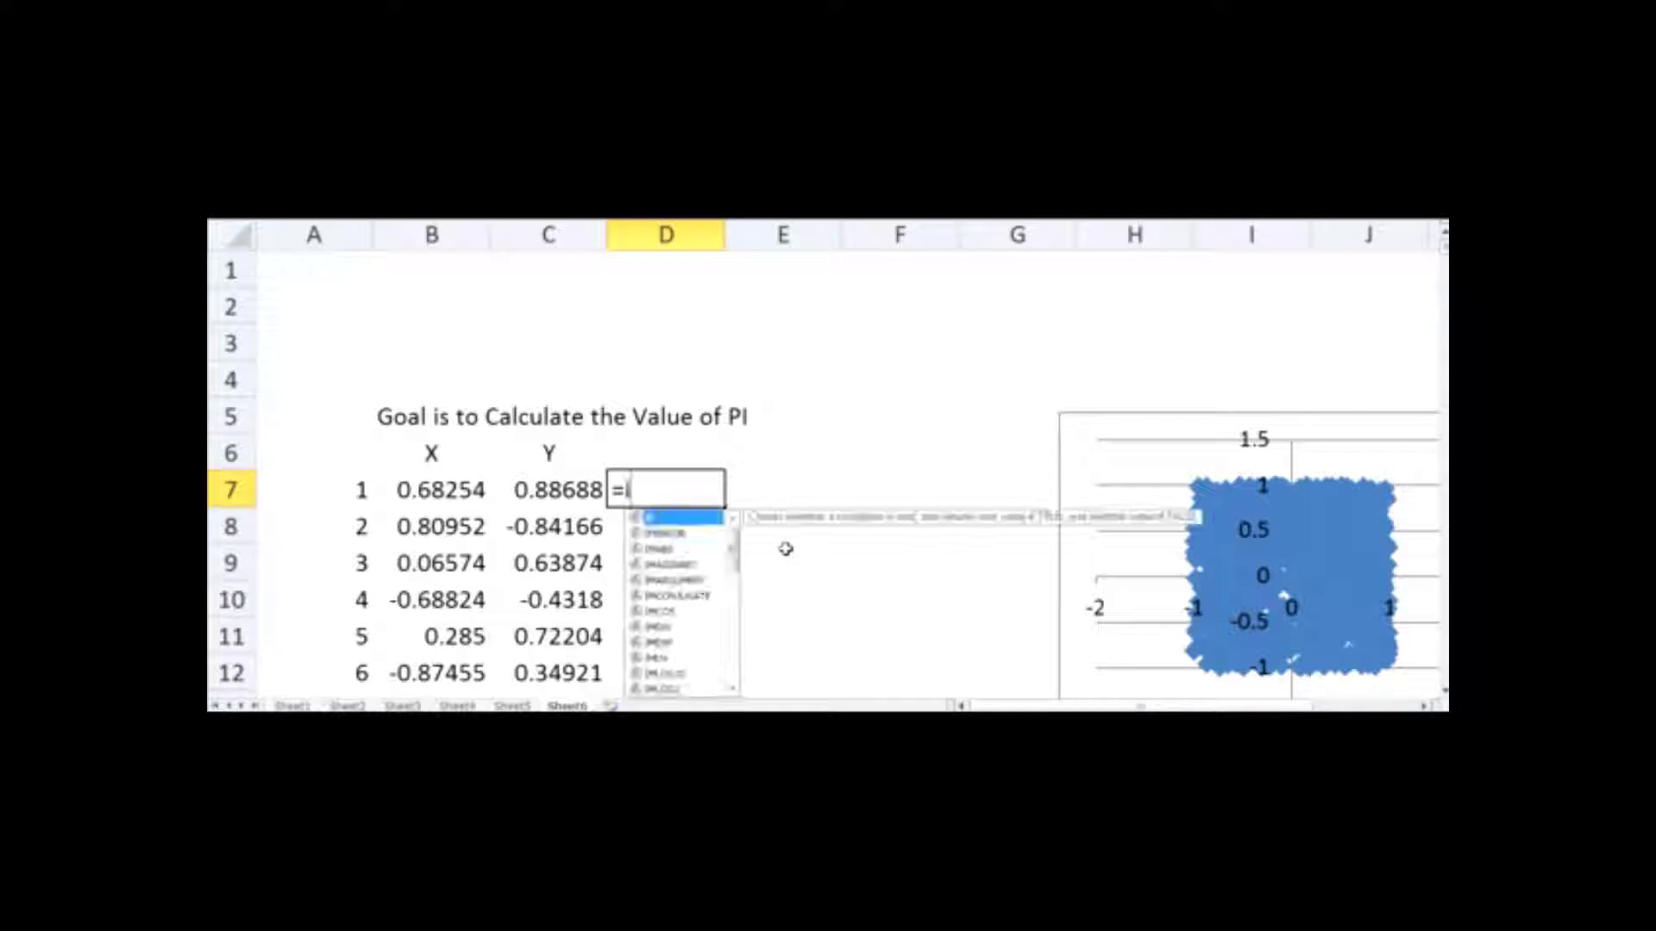
{"action": "left_click", "coordinate": [436, 488]}
{"action": "type", "text": "^2"}
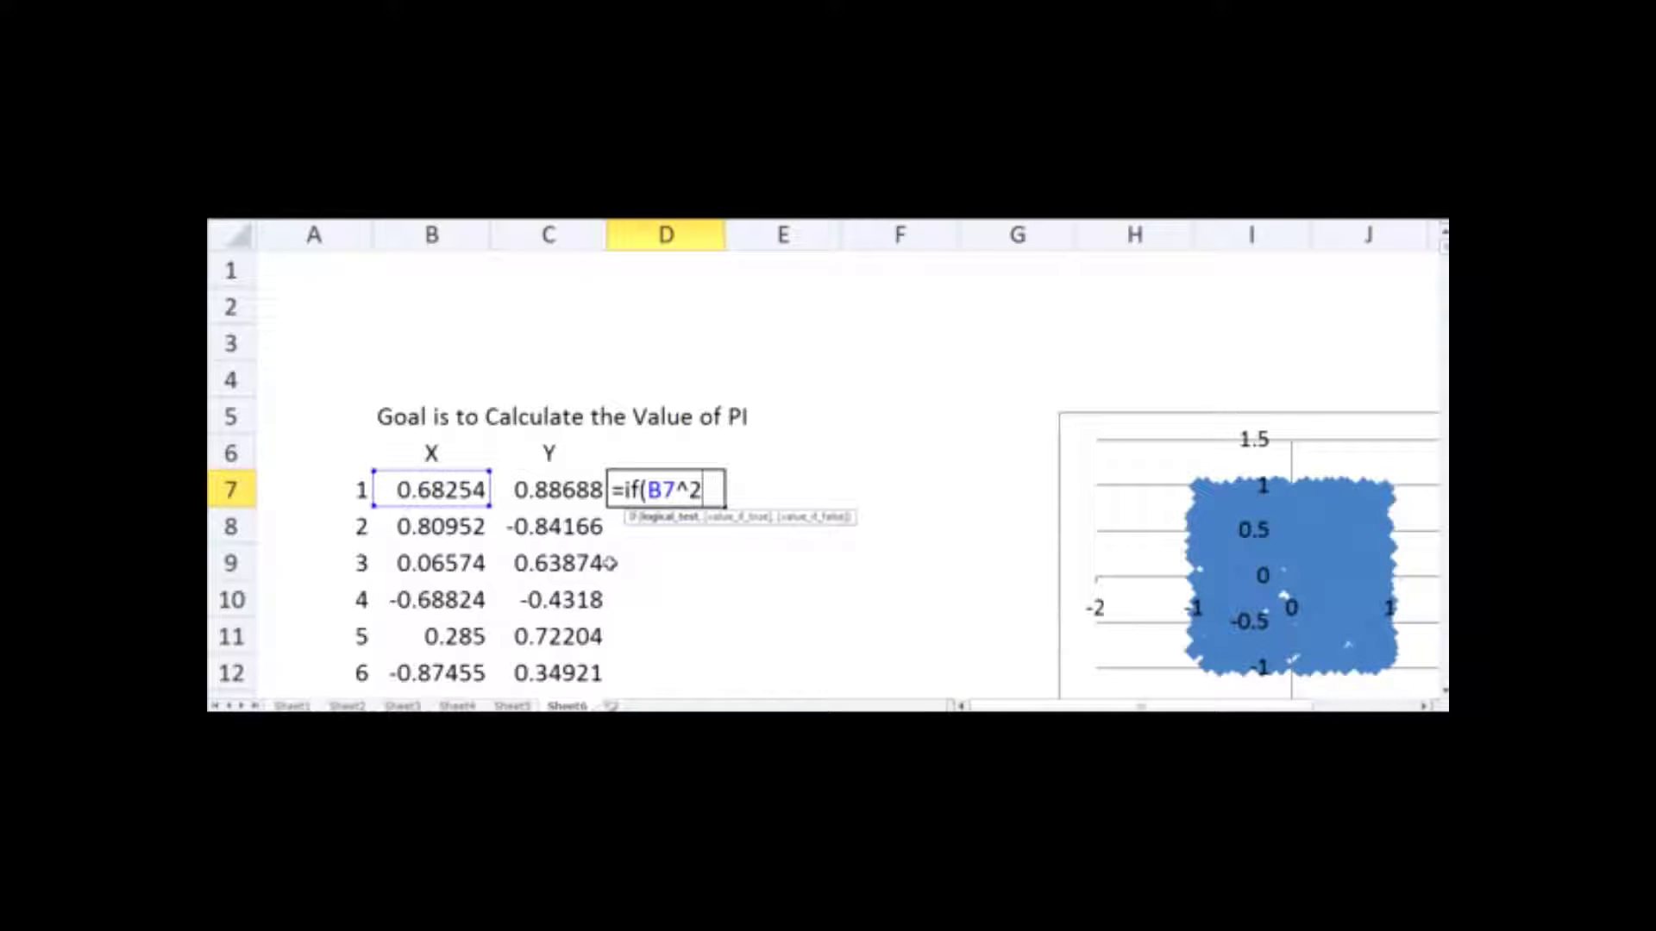
{"action": "type", "text": "+"}
{"action": "left_click", "coordinate": [556, 494]}
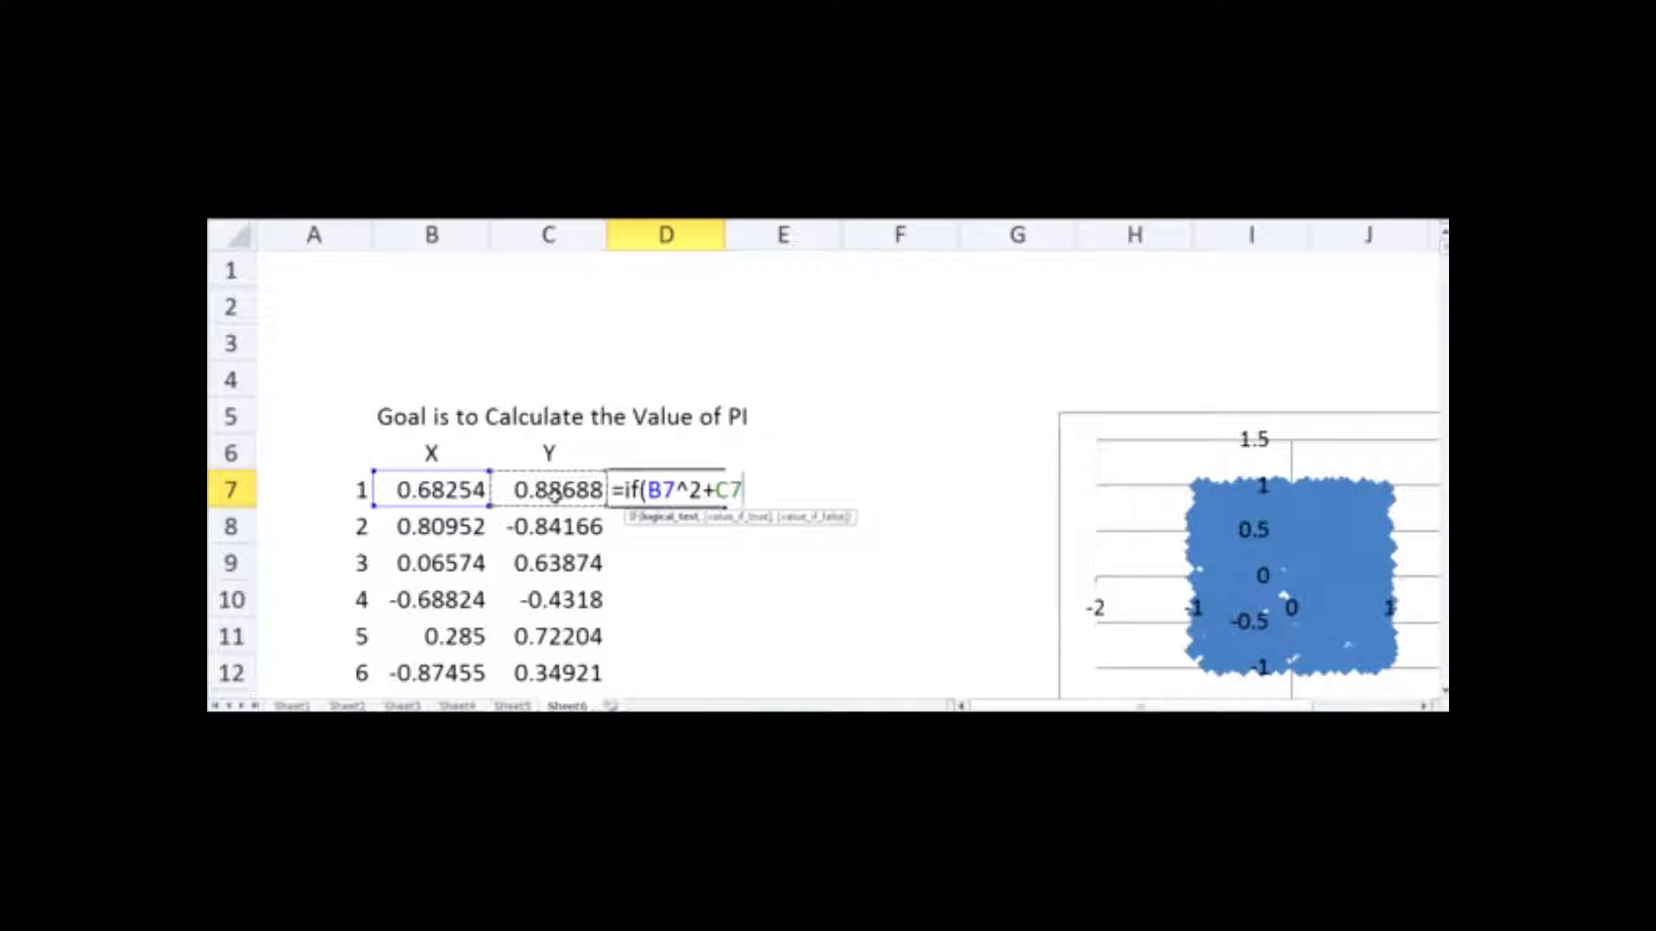
{"action": "type", "text": "^2)"}
{"action": "left_click", "coordinate": [648, 490]}
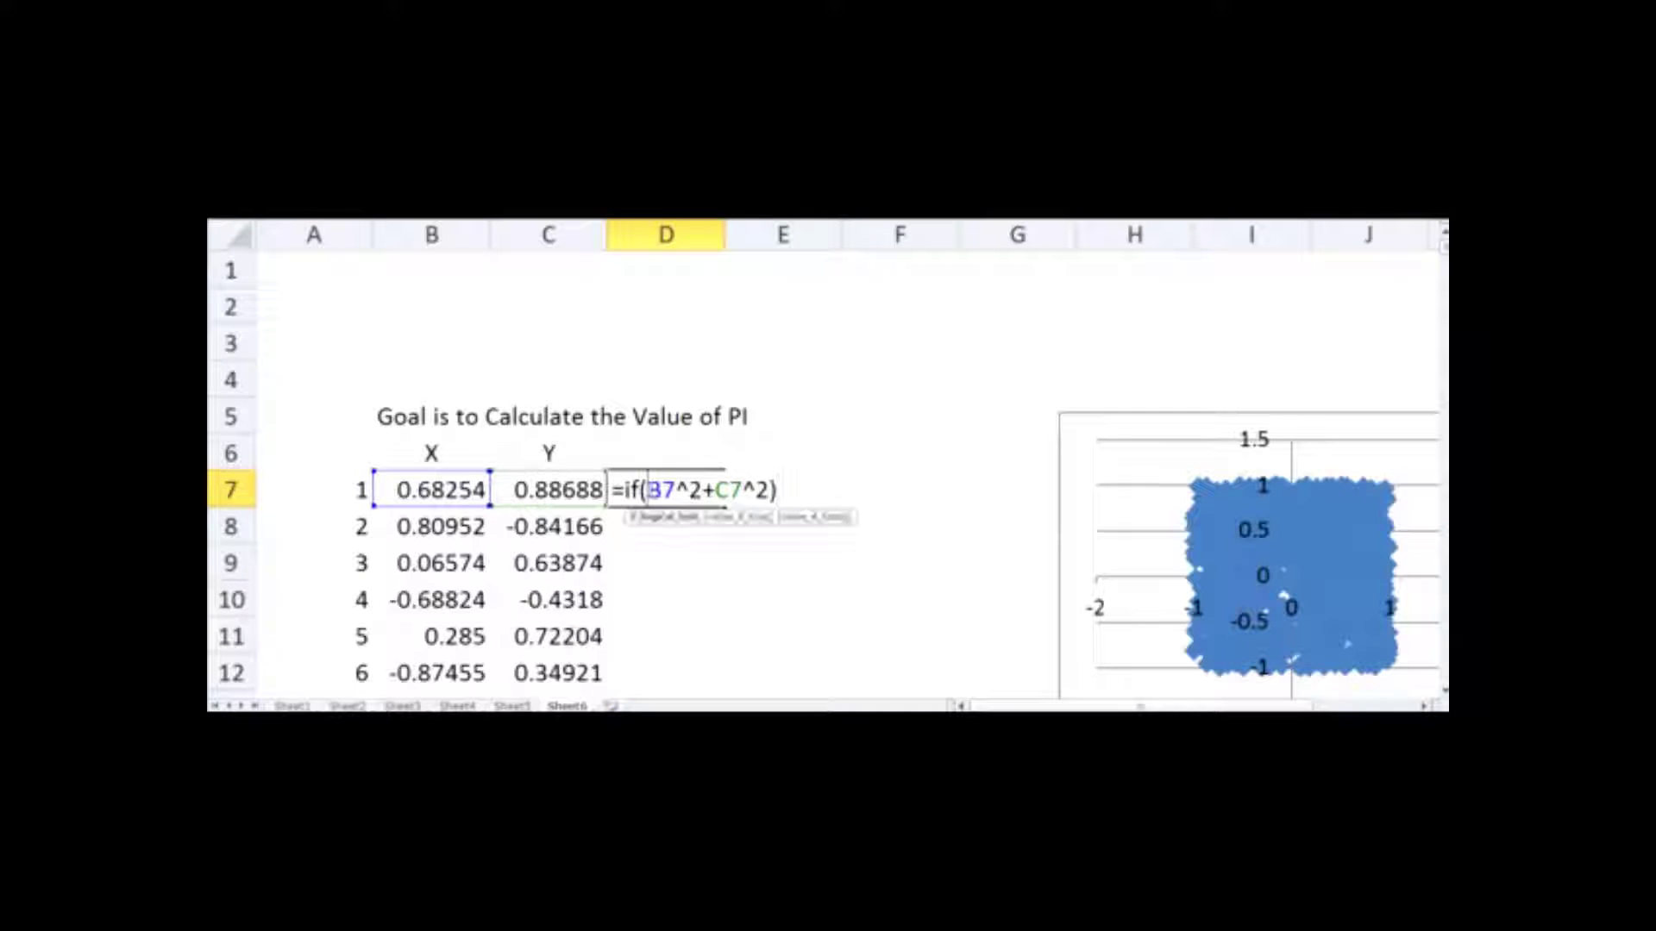
{"action": "type", "text": "("}
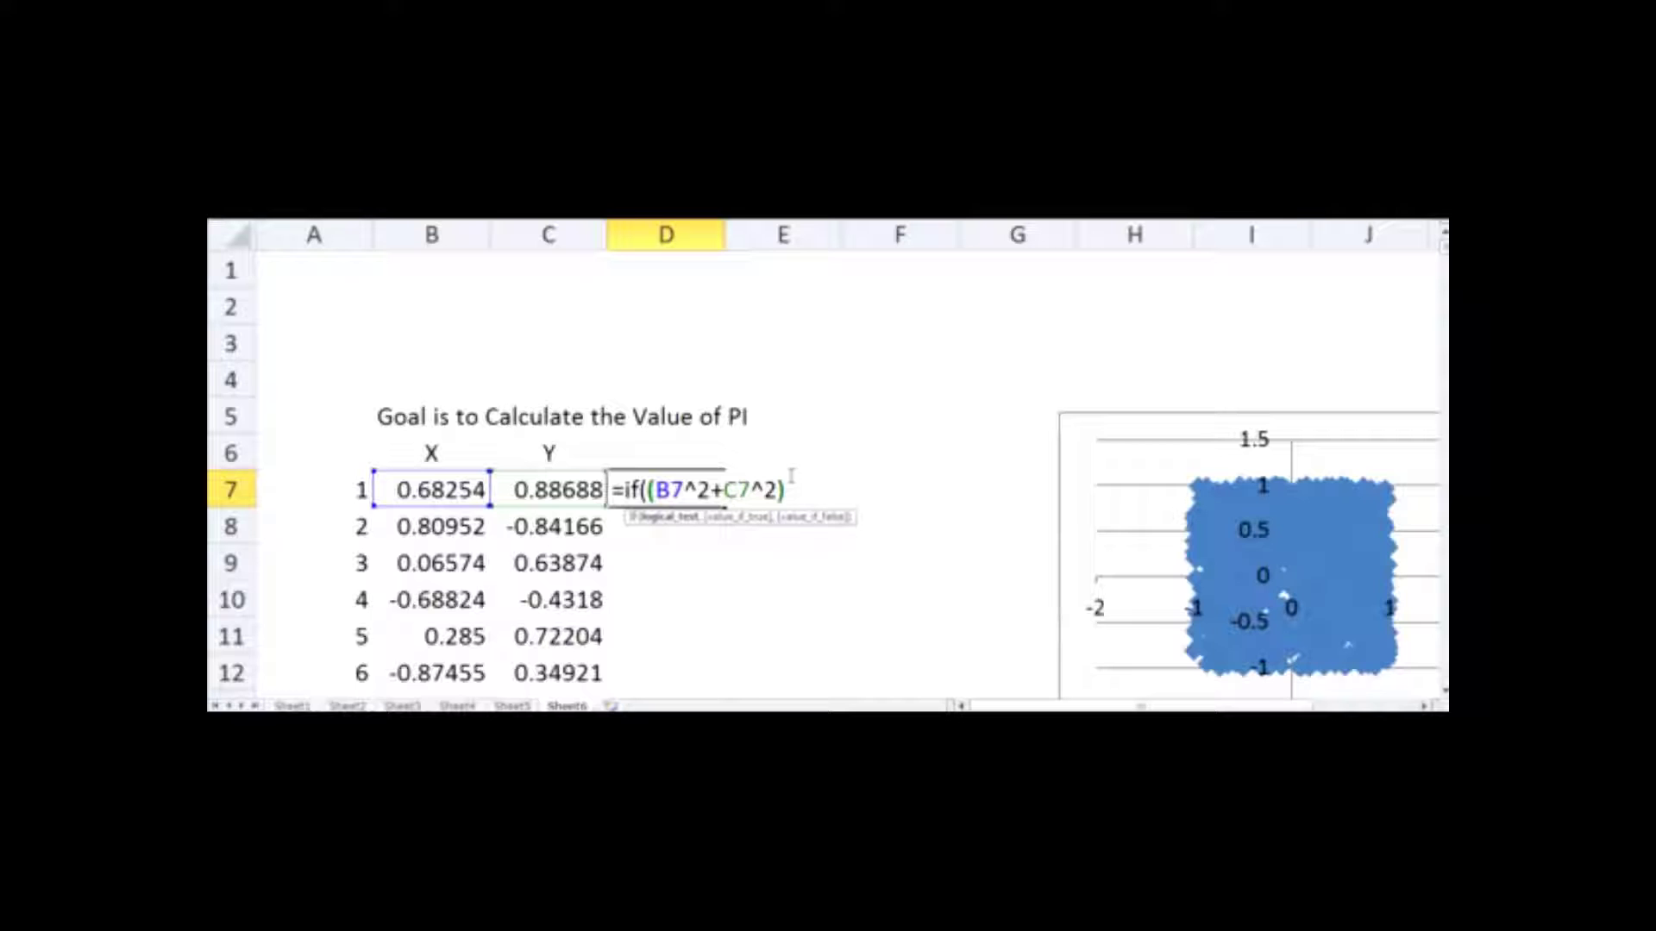
{"action": "type", "text": "<1,"}
{"action": "left_click", "coordinate": [447, 486]}
{"action": "type", "text": ",0"}
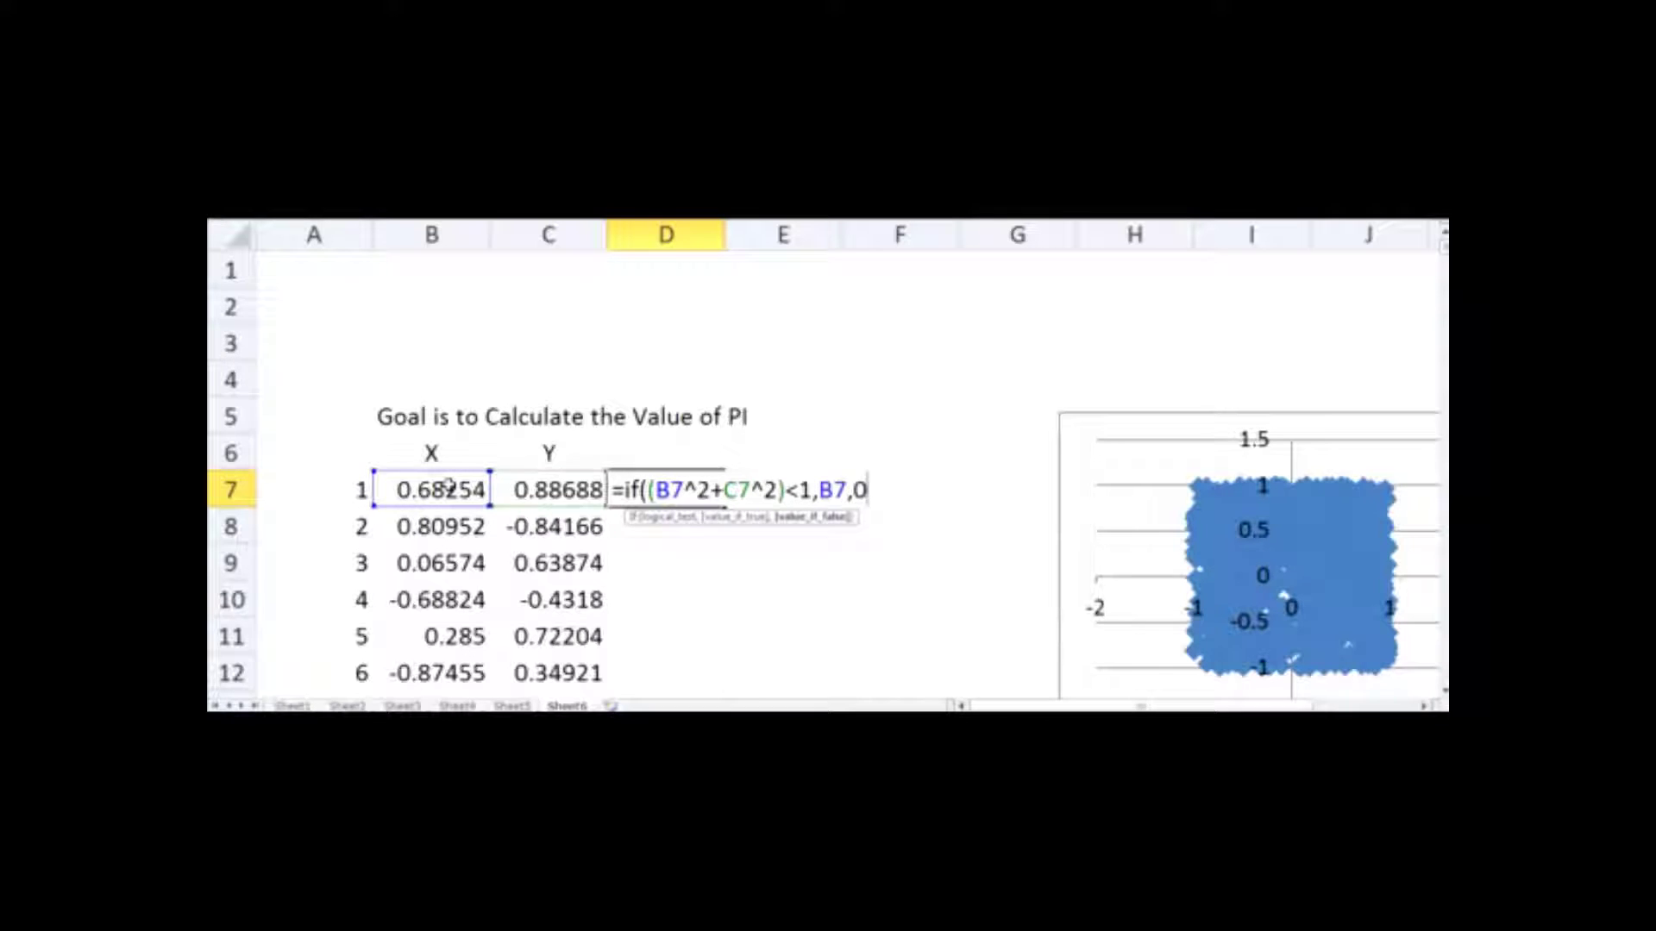
{"action": "key", "text": "Return"}
Copy the formula text of D7 into E7 and replace its value-if-true B7 with C7.
{"action": "double_click", "coordinate": [648, 481]}
{"action": "left_click_drag", "start_coordinate": [880, 490], "coordinate": [613, 483]}
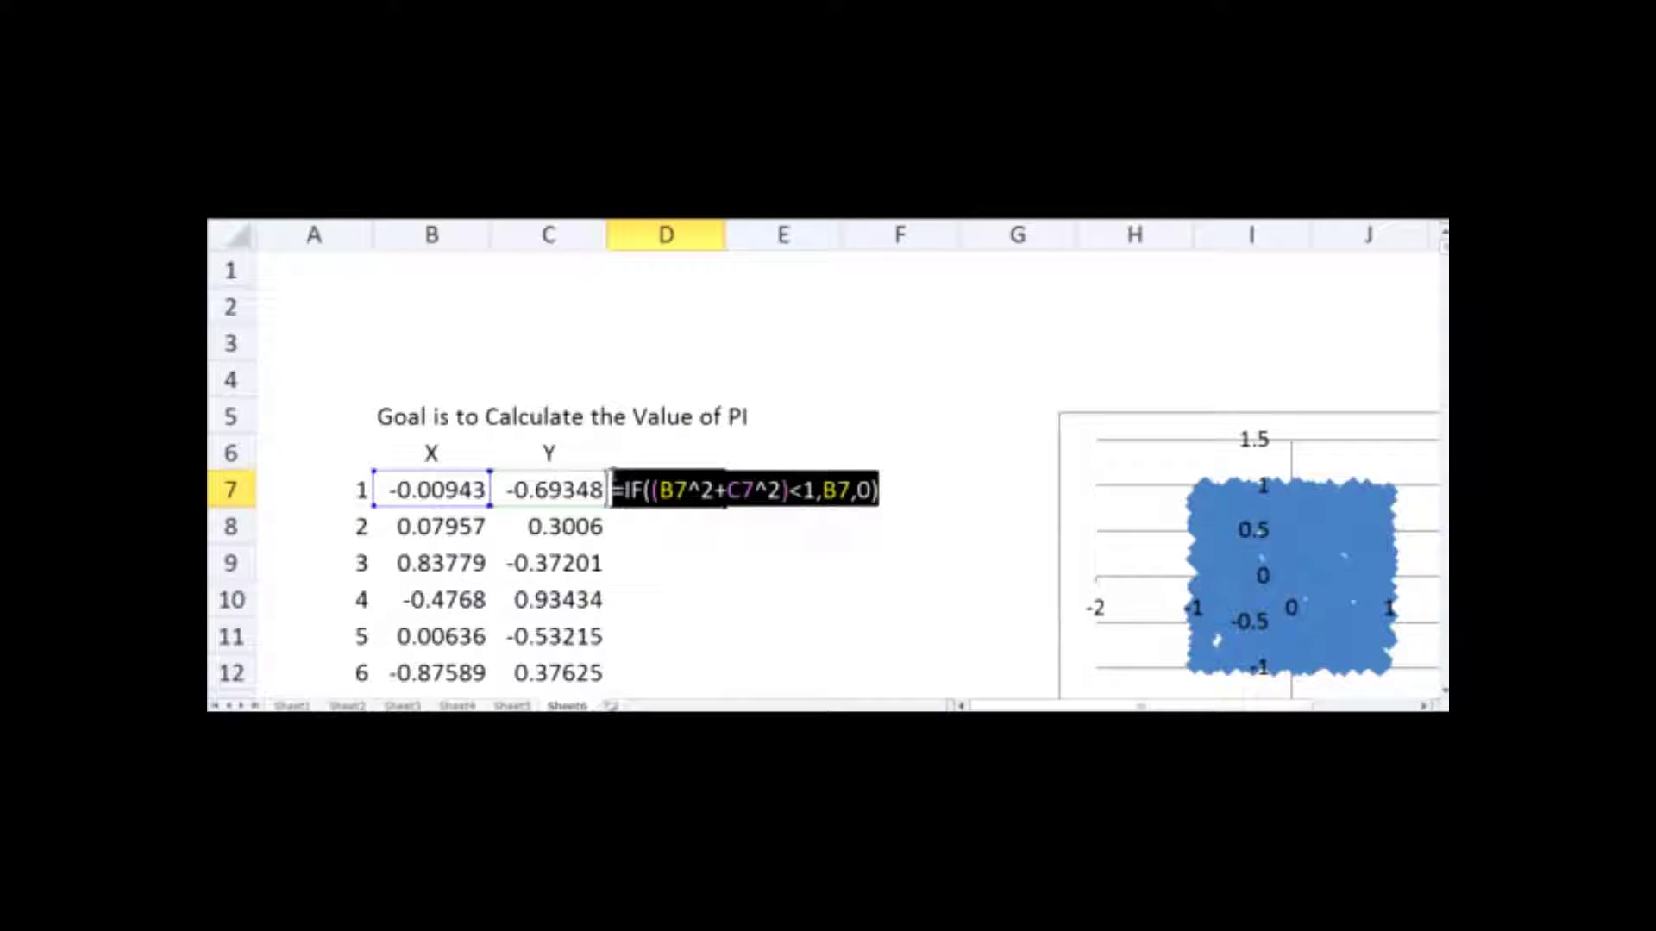
{"action": "key", "text": "Return"}
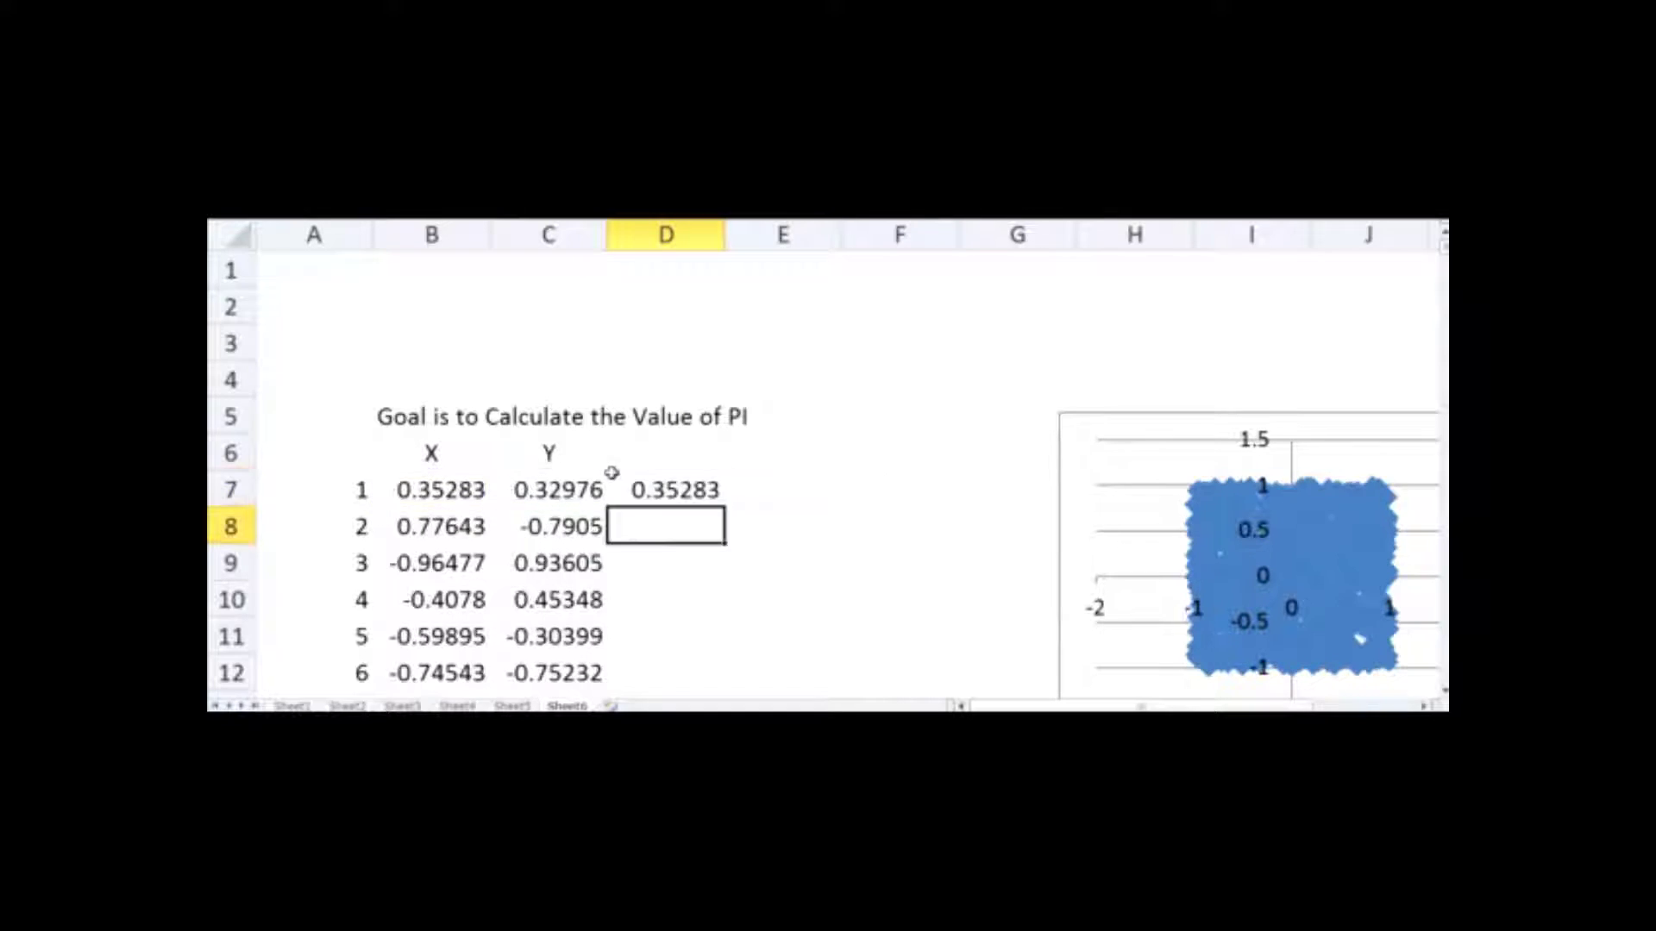
{"action": "left_click", "coordinate": [790, 486]}
{"action": "key", "text": "ctrl+v"}
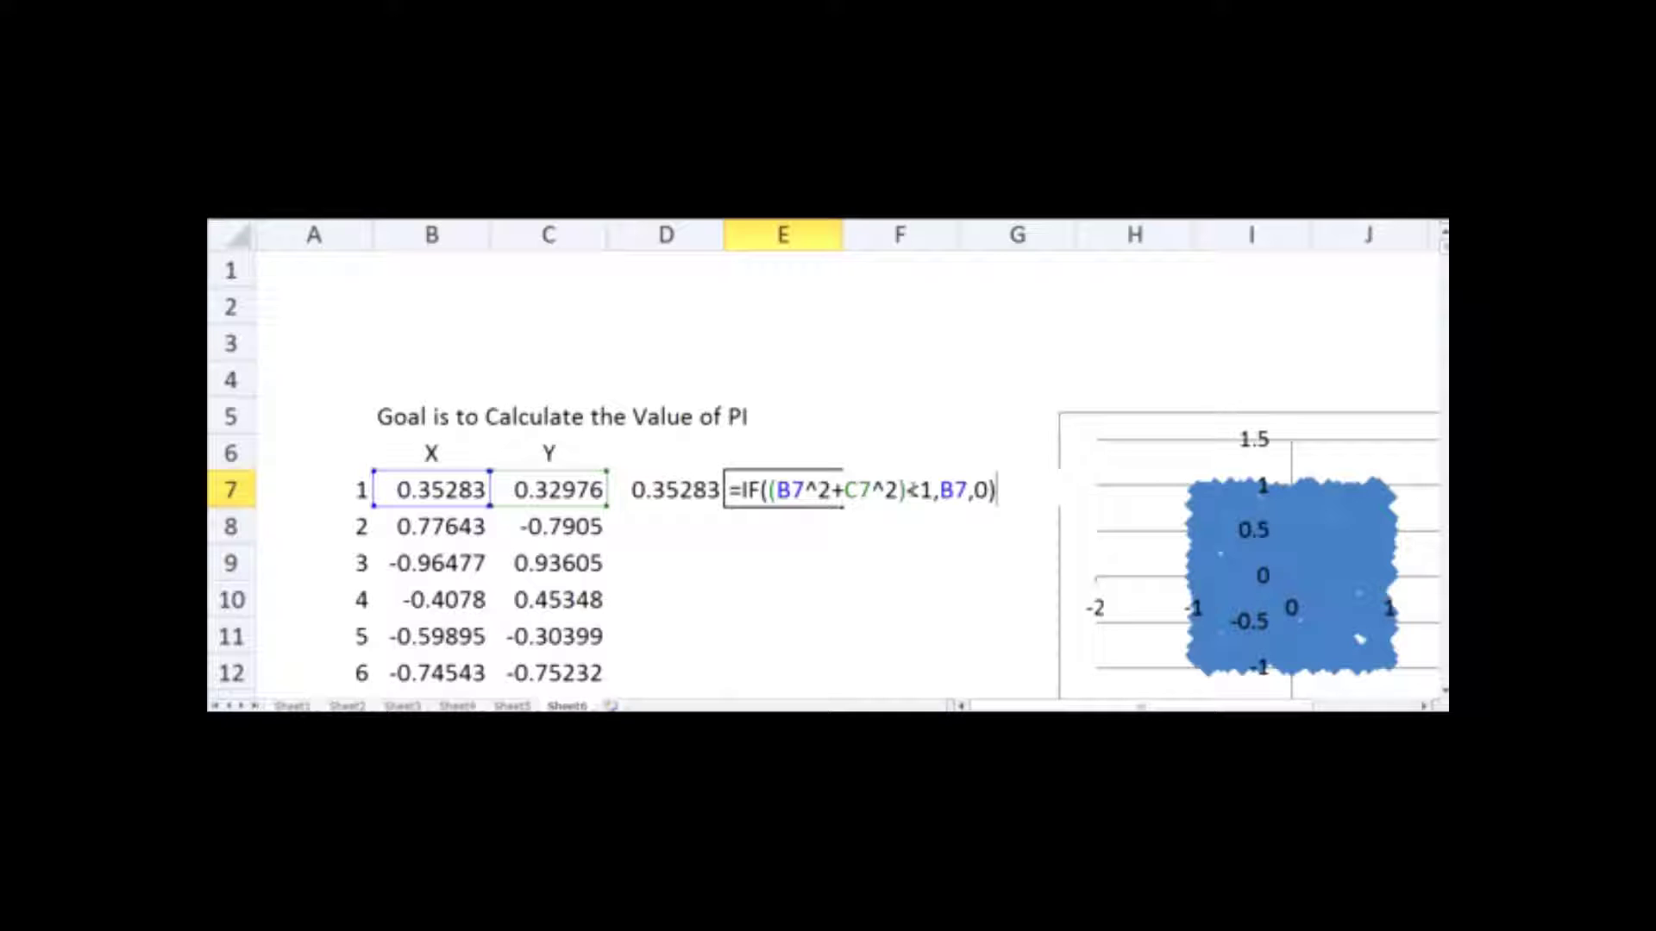
{"action": "left_click_drag", "start_coordinate": [967, 490], "coordinate": [940, 489]}
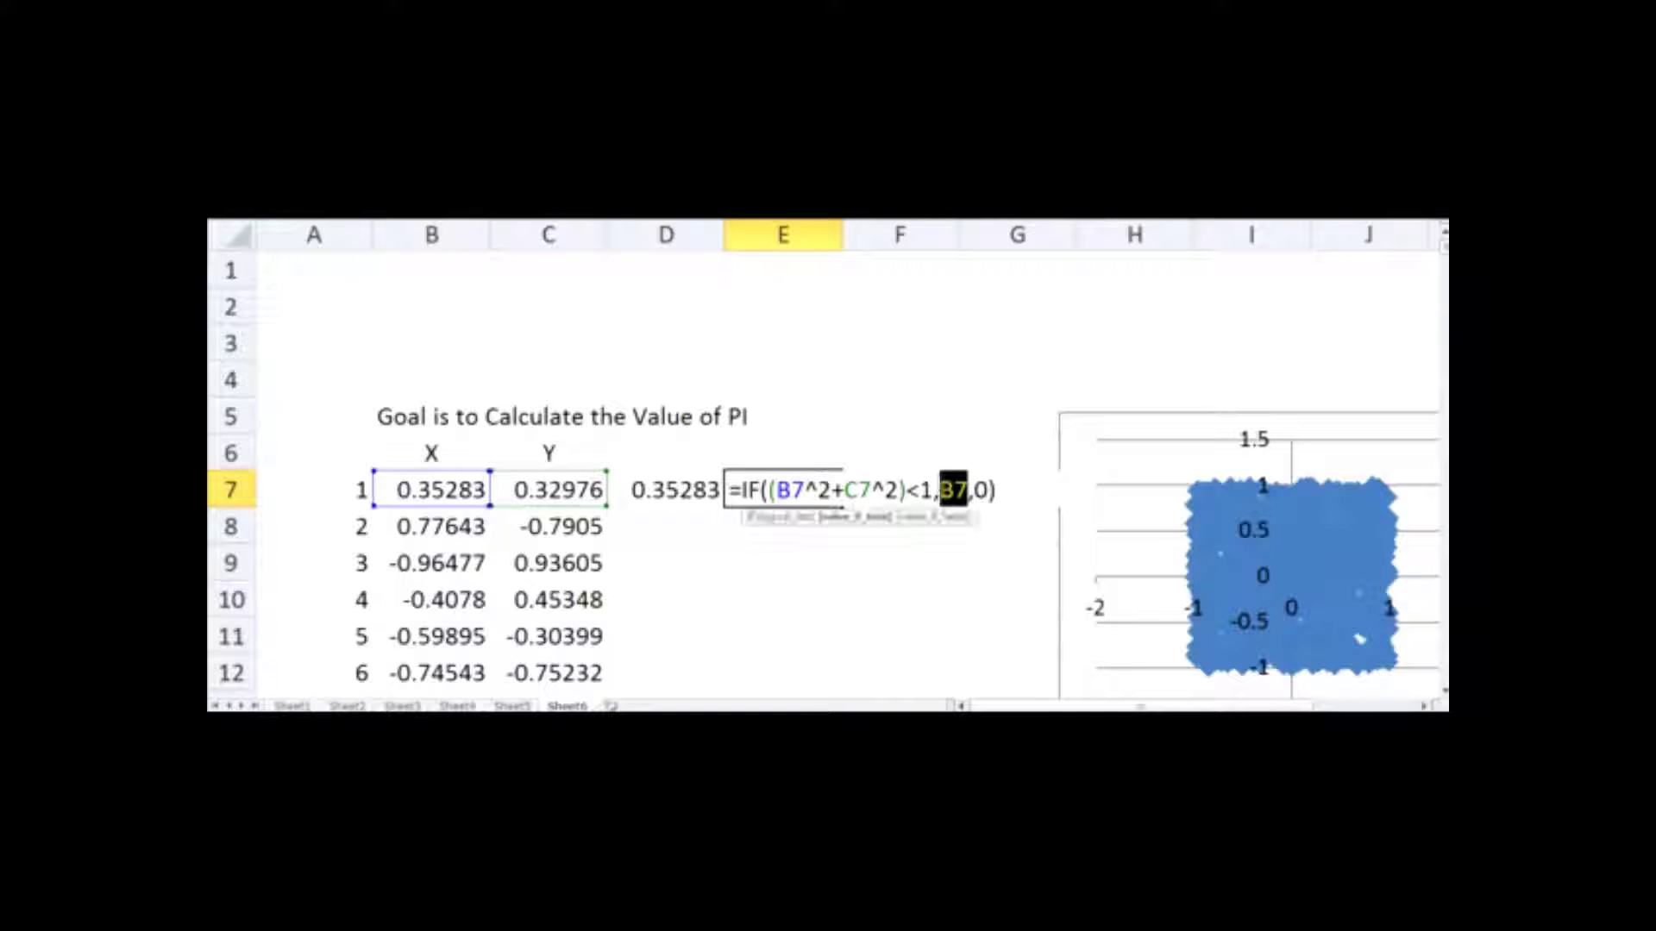
{"action": "type", "text": "1"}
{"action": "key", "text": "Return"}
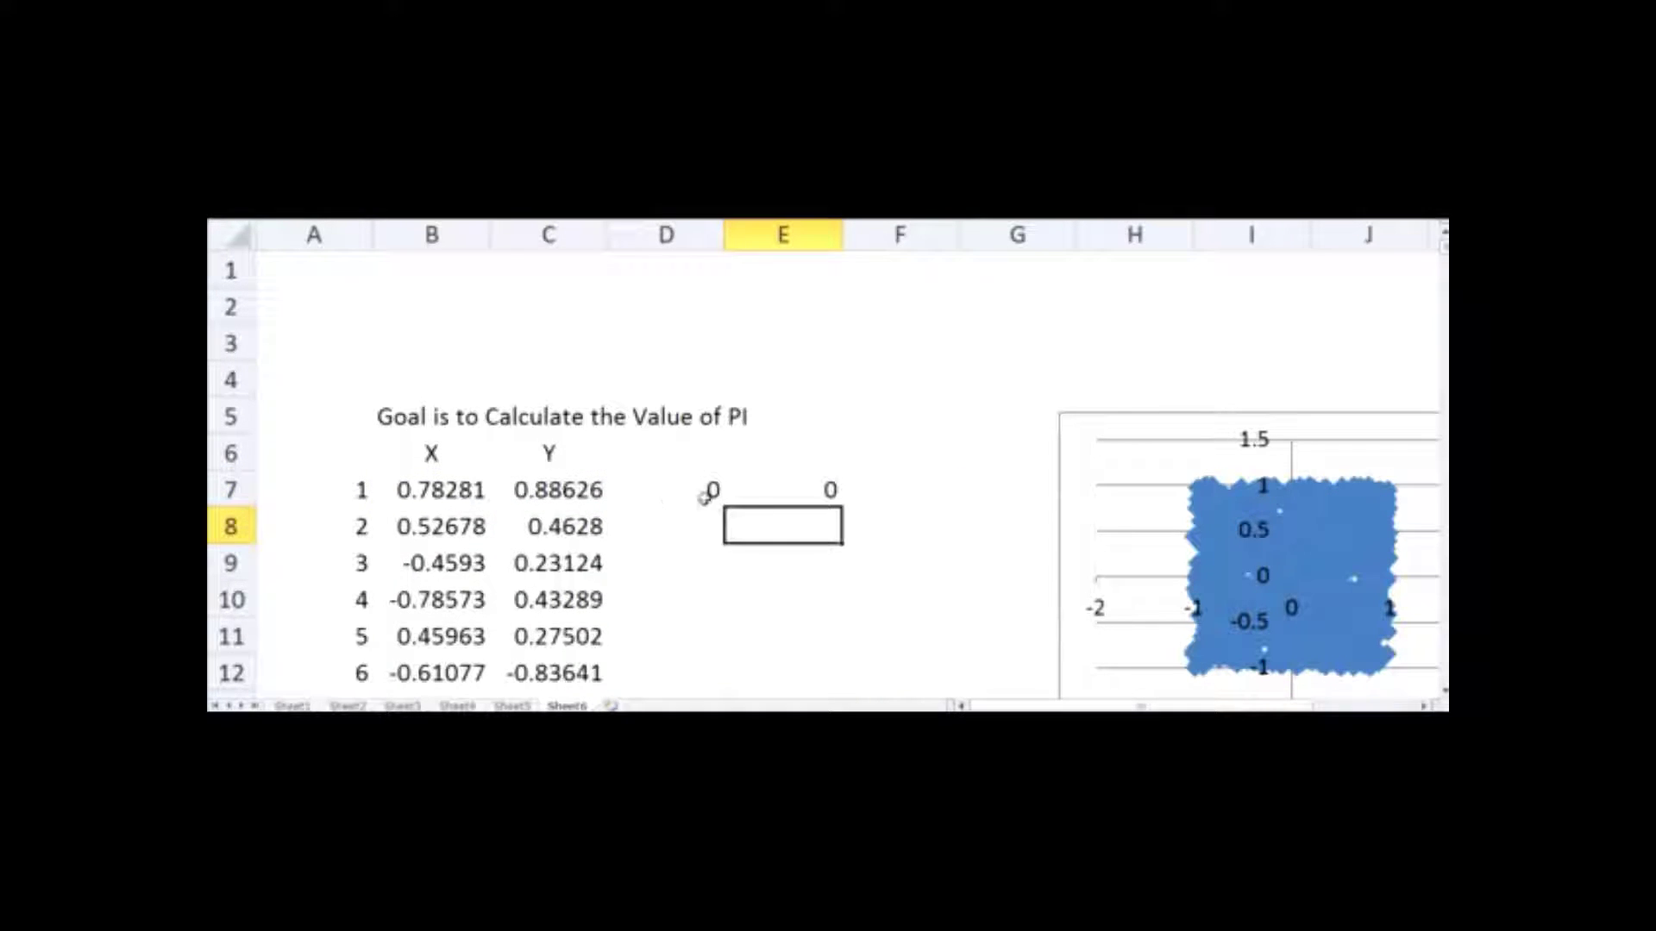
Fill the D7:E7 formulas down to row 1006 and check the last rows.
{"action": "left_click_drag", "start_coordinate": [694, 488], "coordinate": [805, 486]}
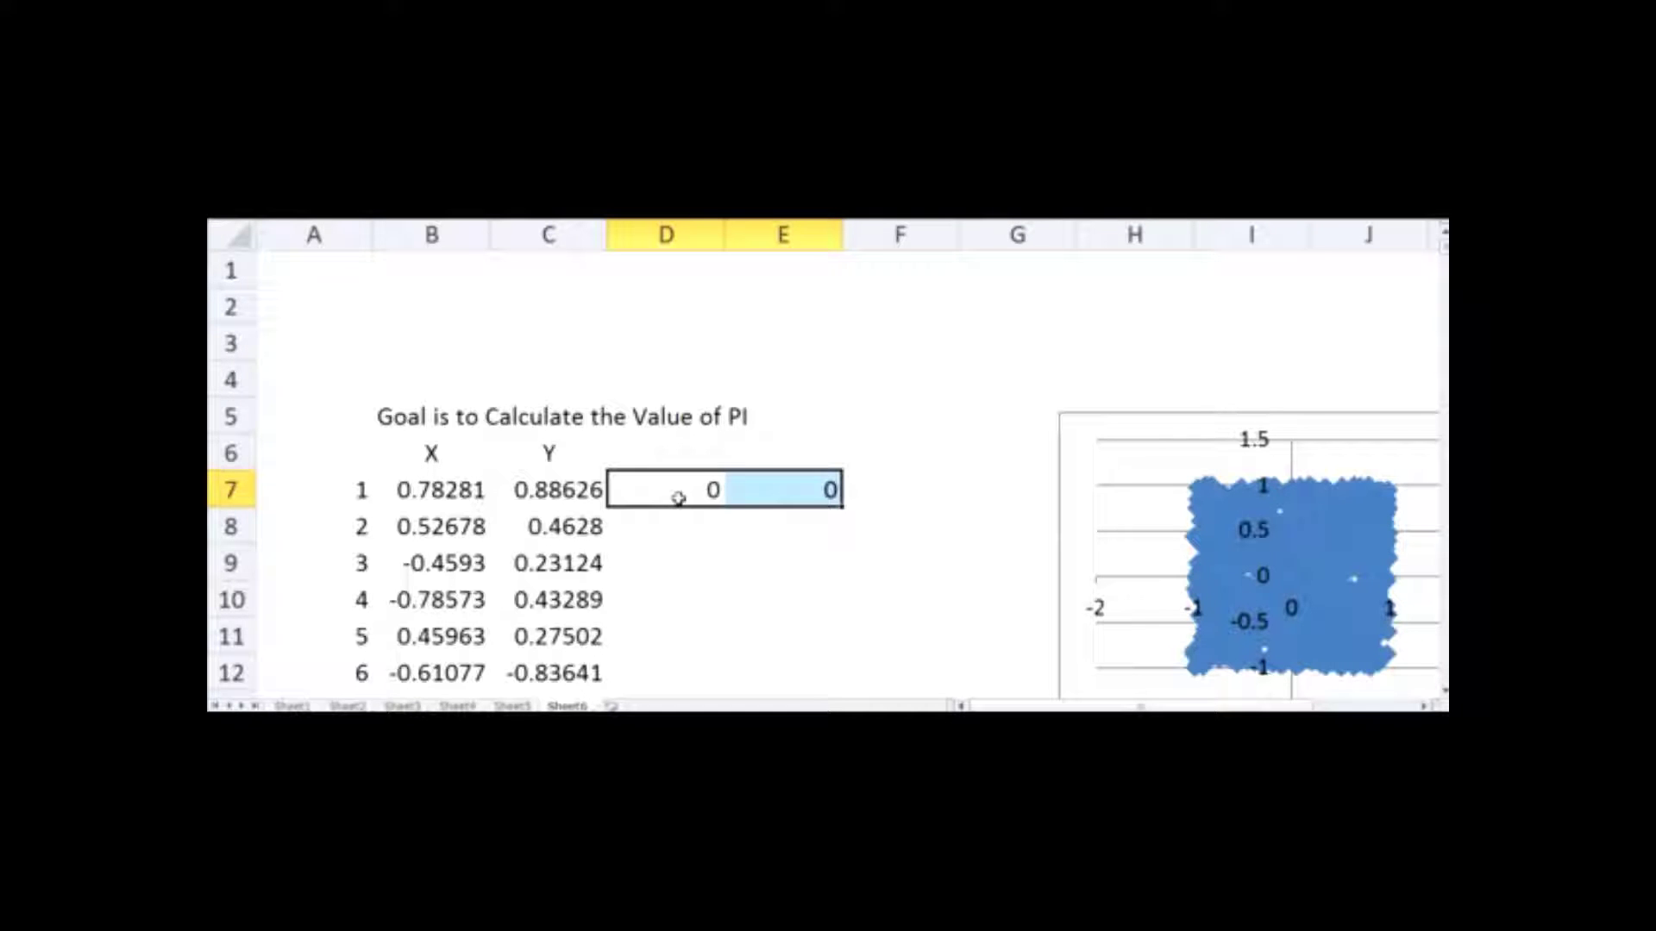
{"action": "left_click_drag", "start_coordinate": [843, 507], "coordinate": [845, 664]}
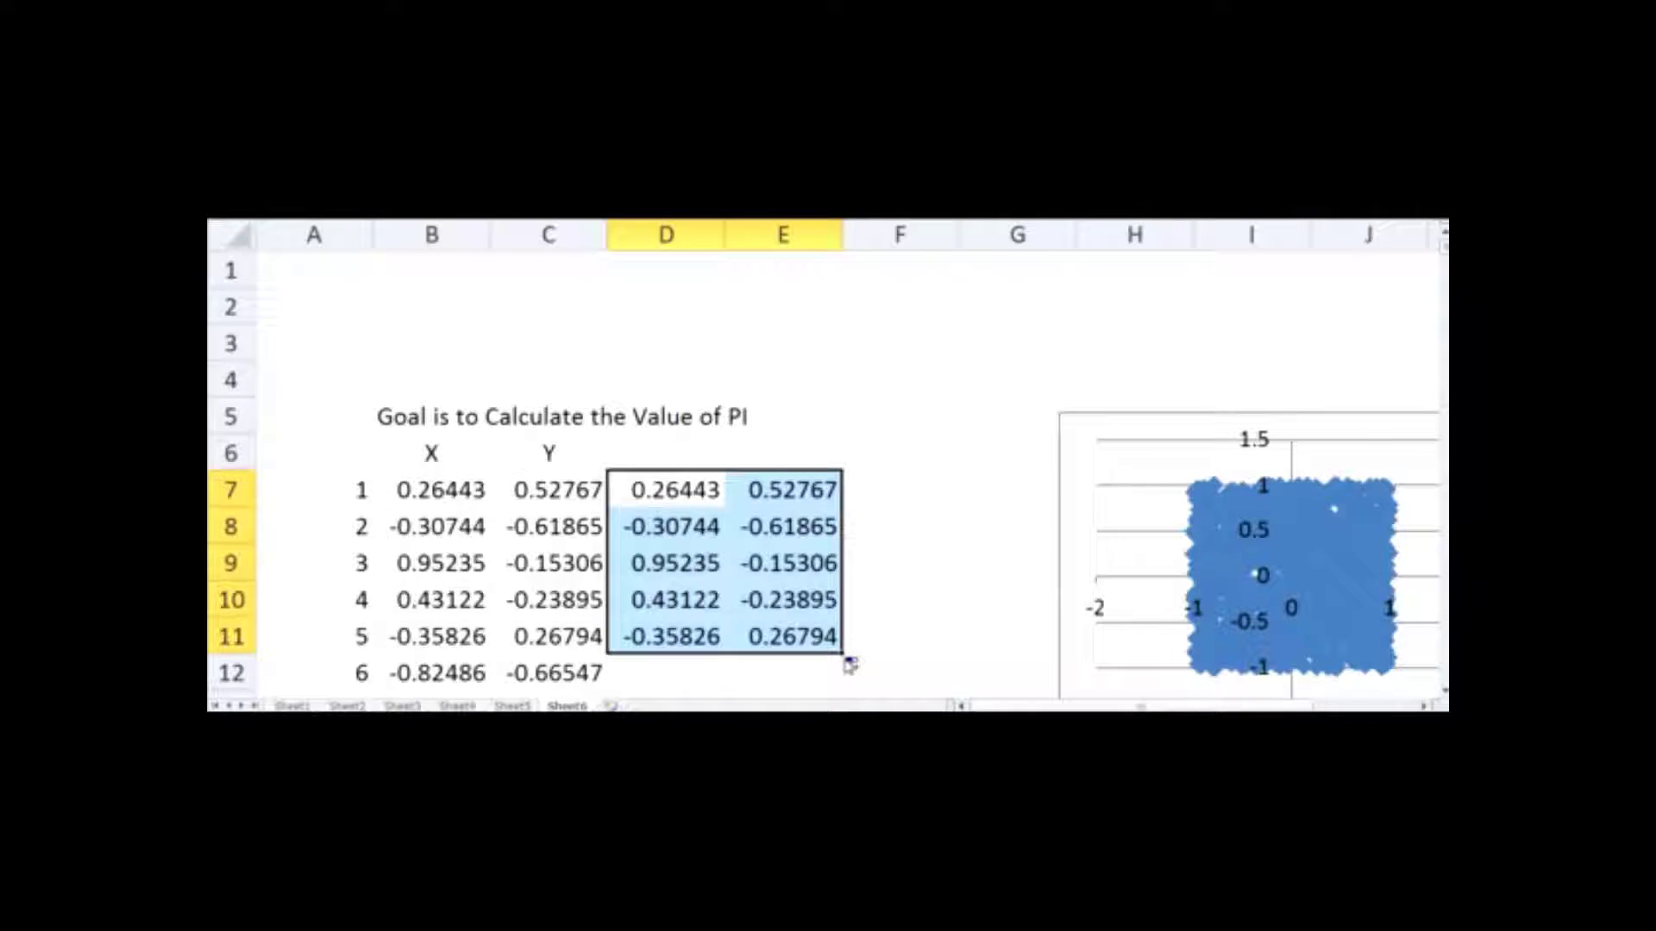
{"action": "left_click", "coordinate": [875, 619]}
{"action": "left_click_drag", "start_coordinate": [654, 641], "coordinate": [760, 664]}
{"action": "left_click", "coordinate": [1104, 628]}
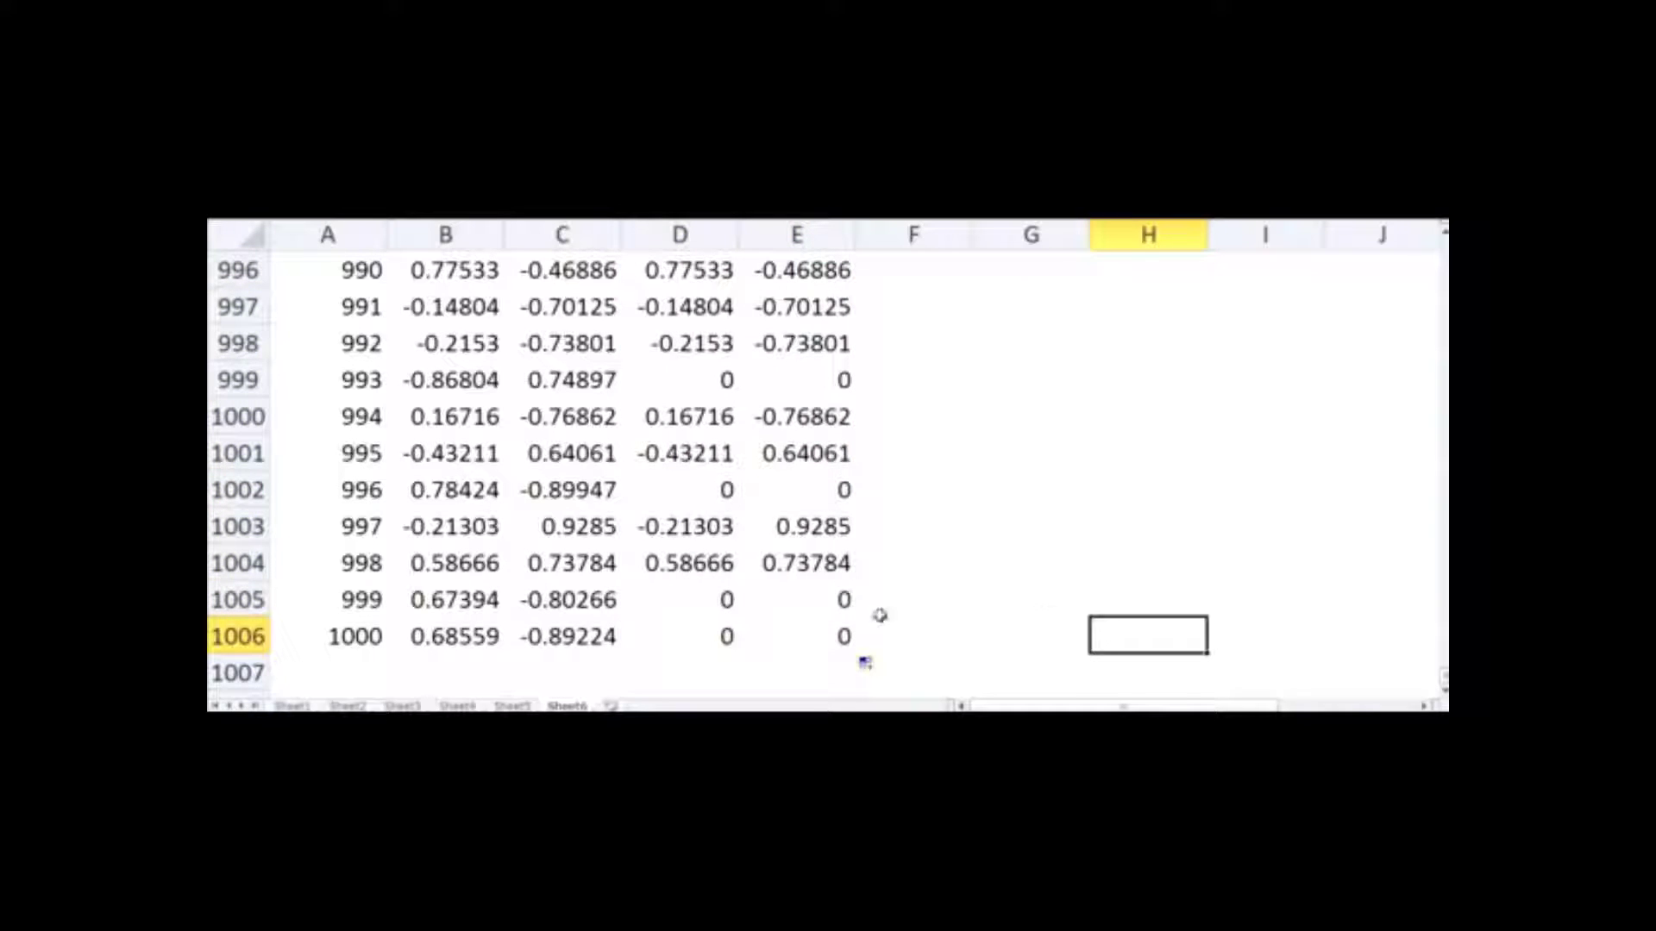
{"action": "left_click_drag", "start_coordinate": [718, 604], "coordinate": [759, 600]}
{"action": "left_click", "coordinate": [677, 564]}
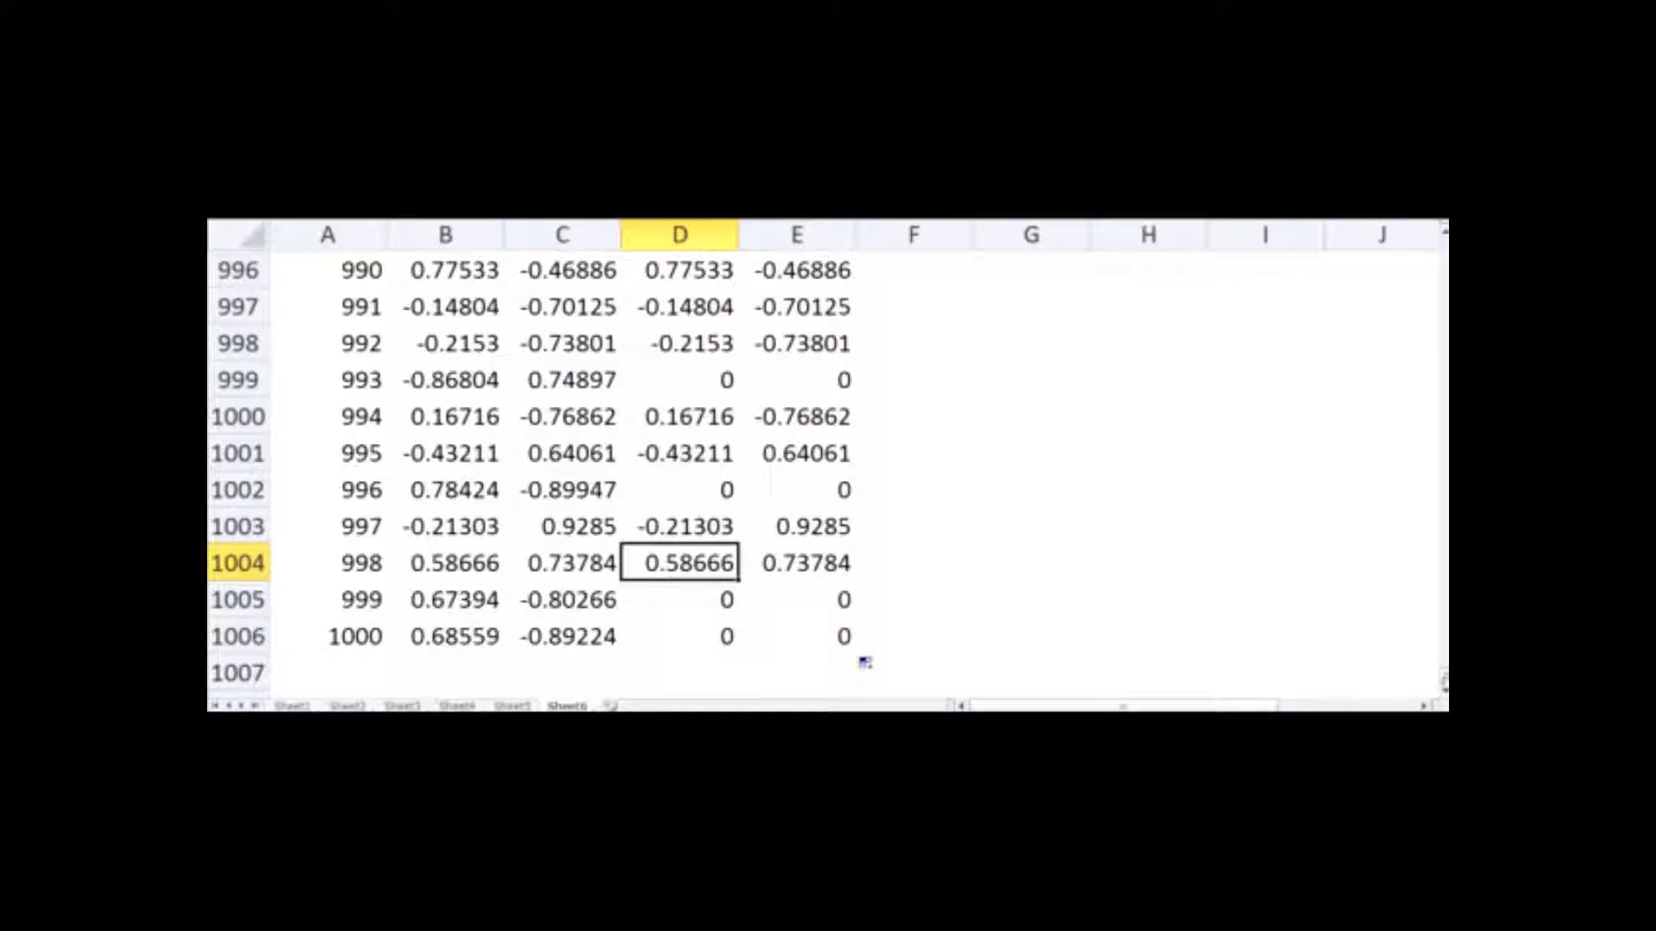
{"action": "scroll", "coordinate": [978, 387], "scroll_direction": "up", "scroll_amount": 20}
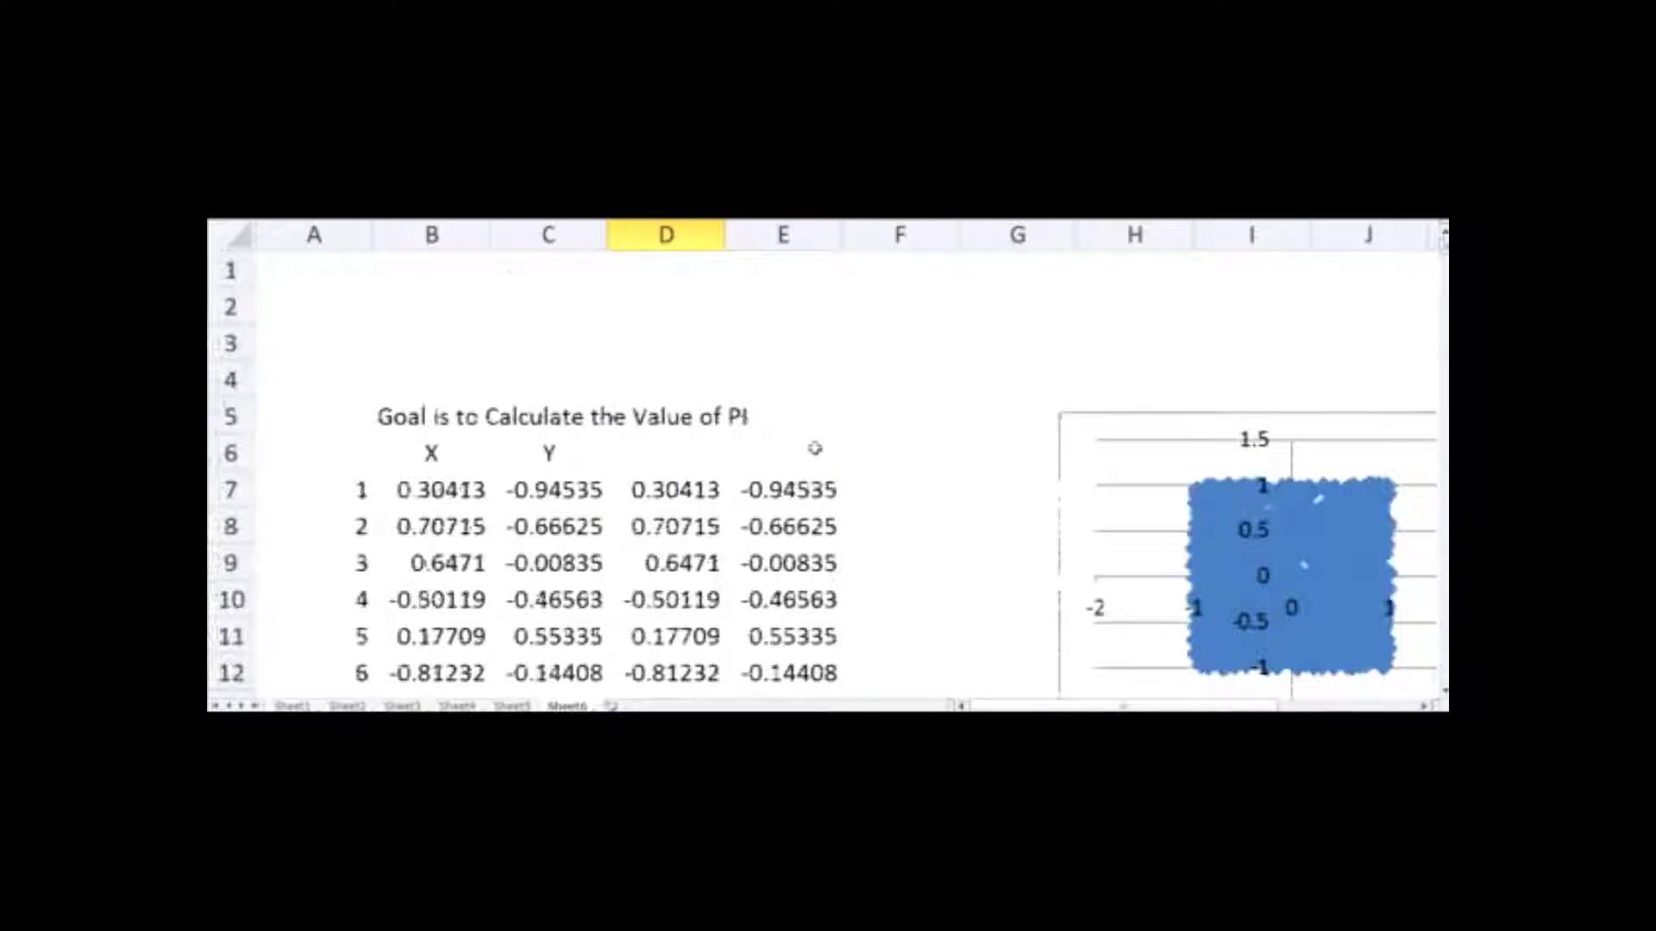
Insert a markers-only scatter chart of the filtered values in columns D and E.
{"action": "left_click", "coordinate": [779, 452]}
{"action": "left_click_drag", "start_coordinate": [669, 233], "coordinate": [779, 233]}
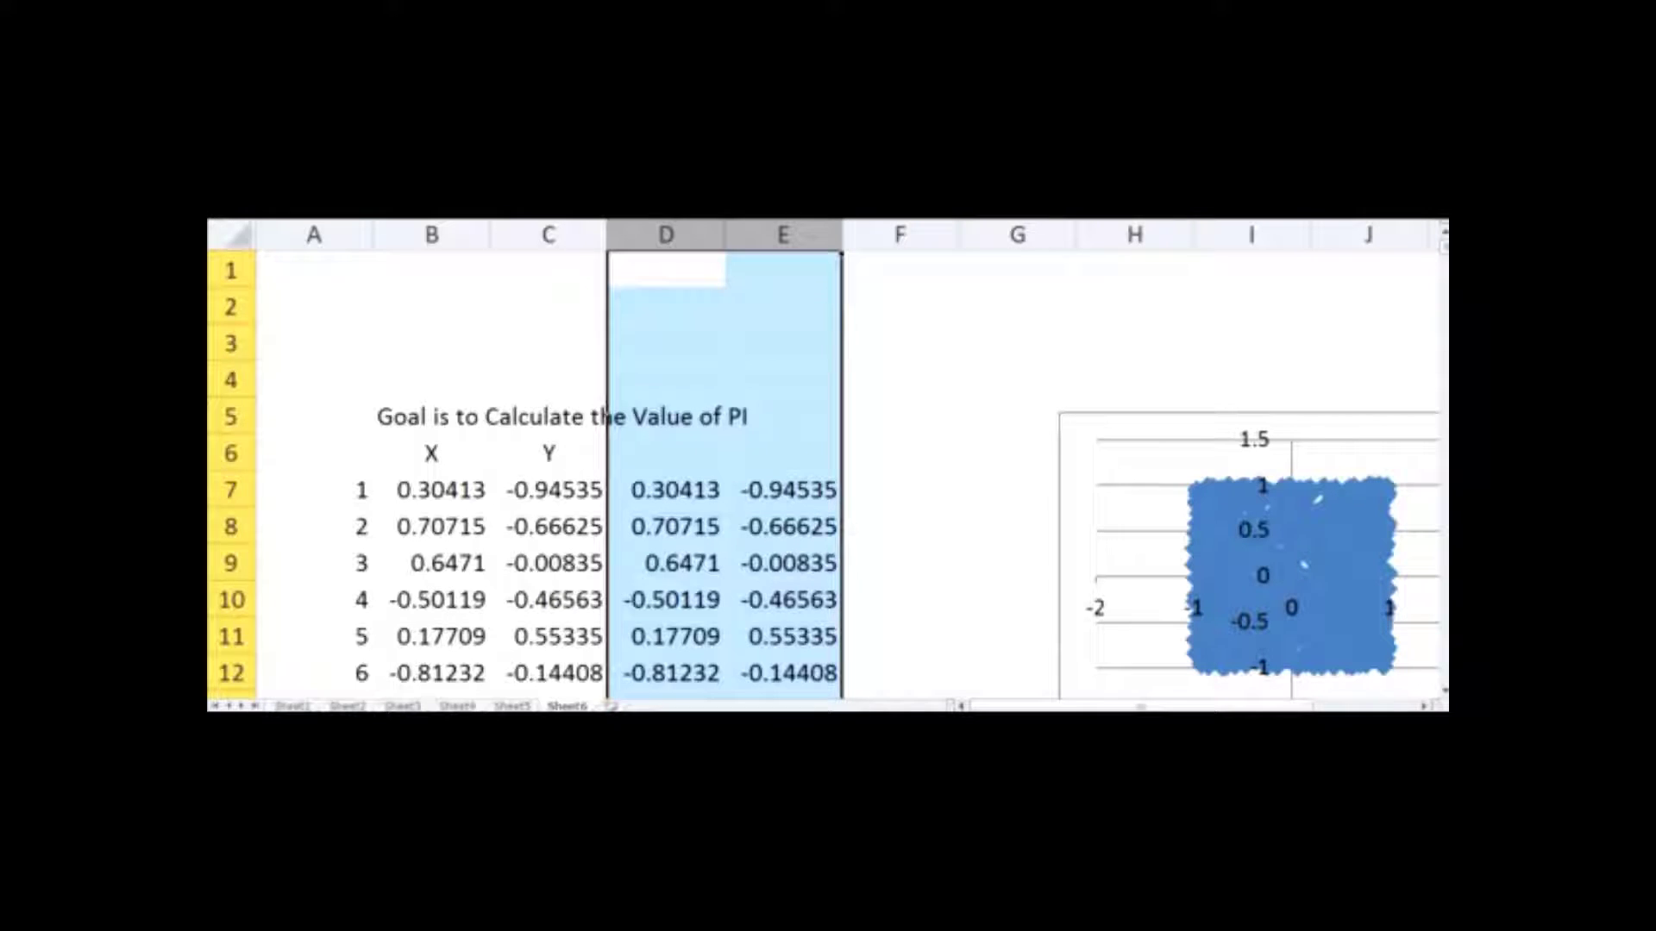
{"action": "left_click", "coordinate": [757, 233]}
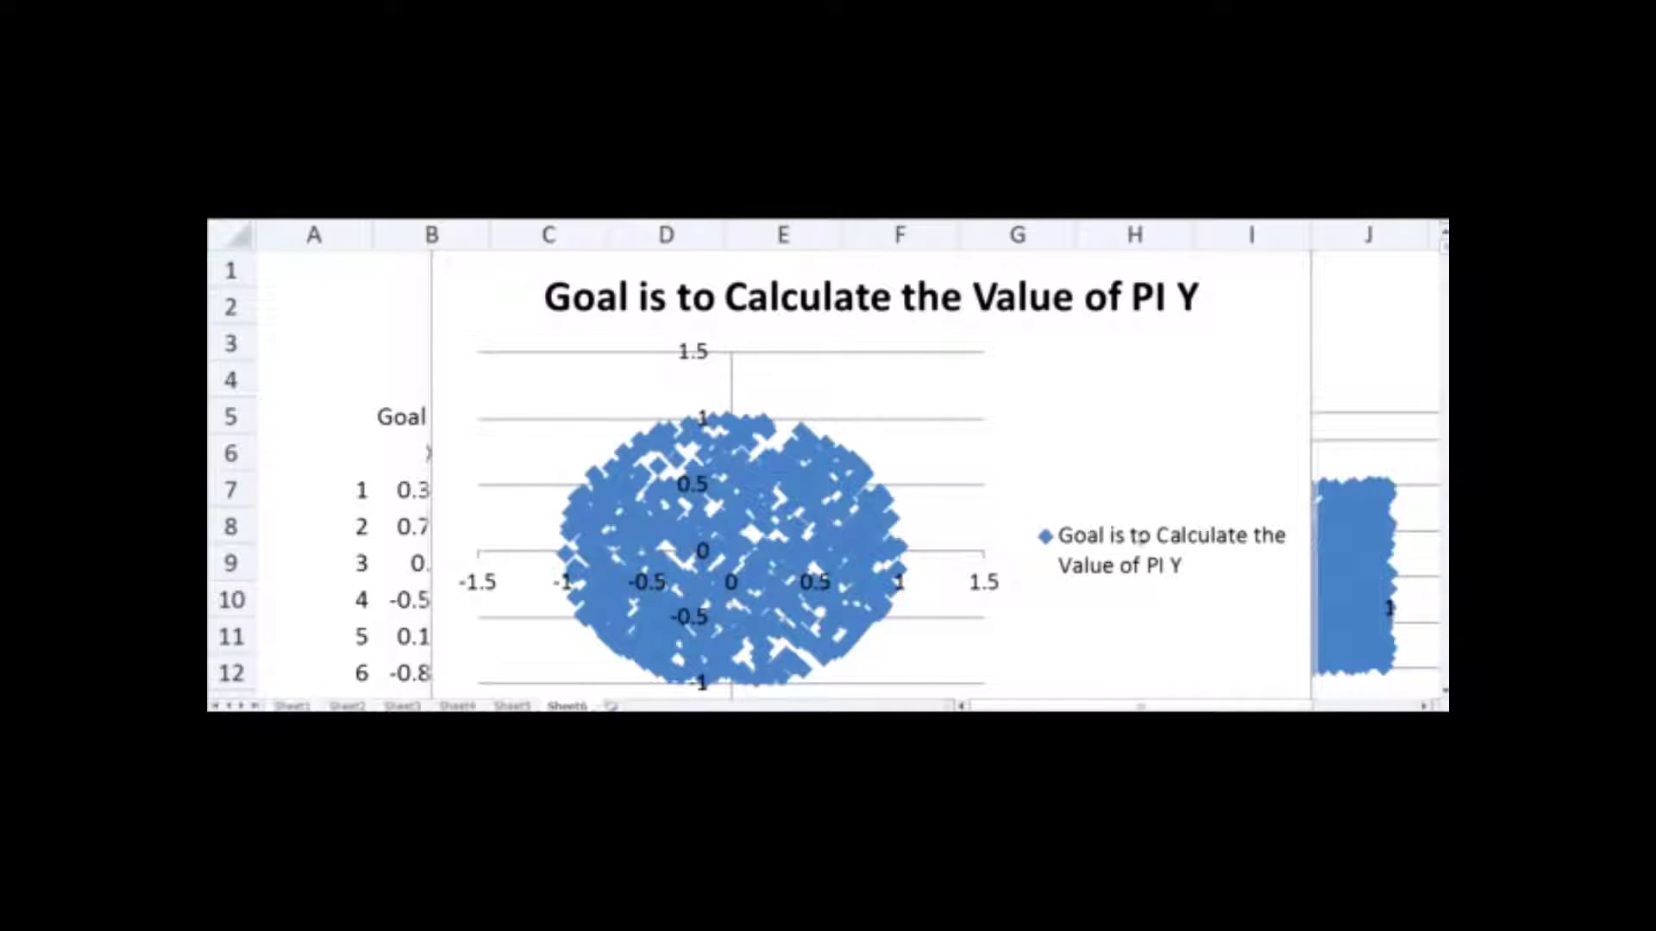
Delete the legend and the title of the new circle scatter chart.
{"action": "left_click", "coordinate": [1136, 562]}
{"action": "key", "text": "Delete"}
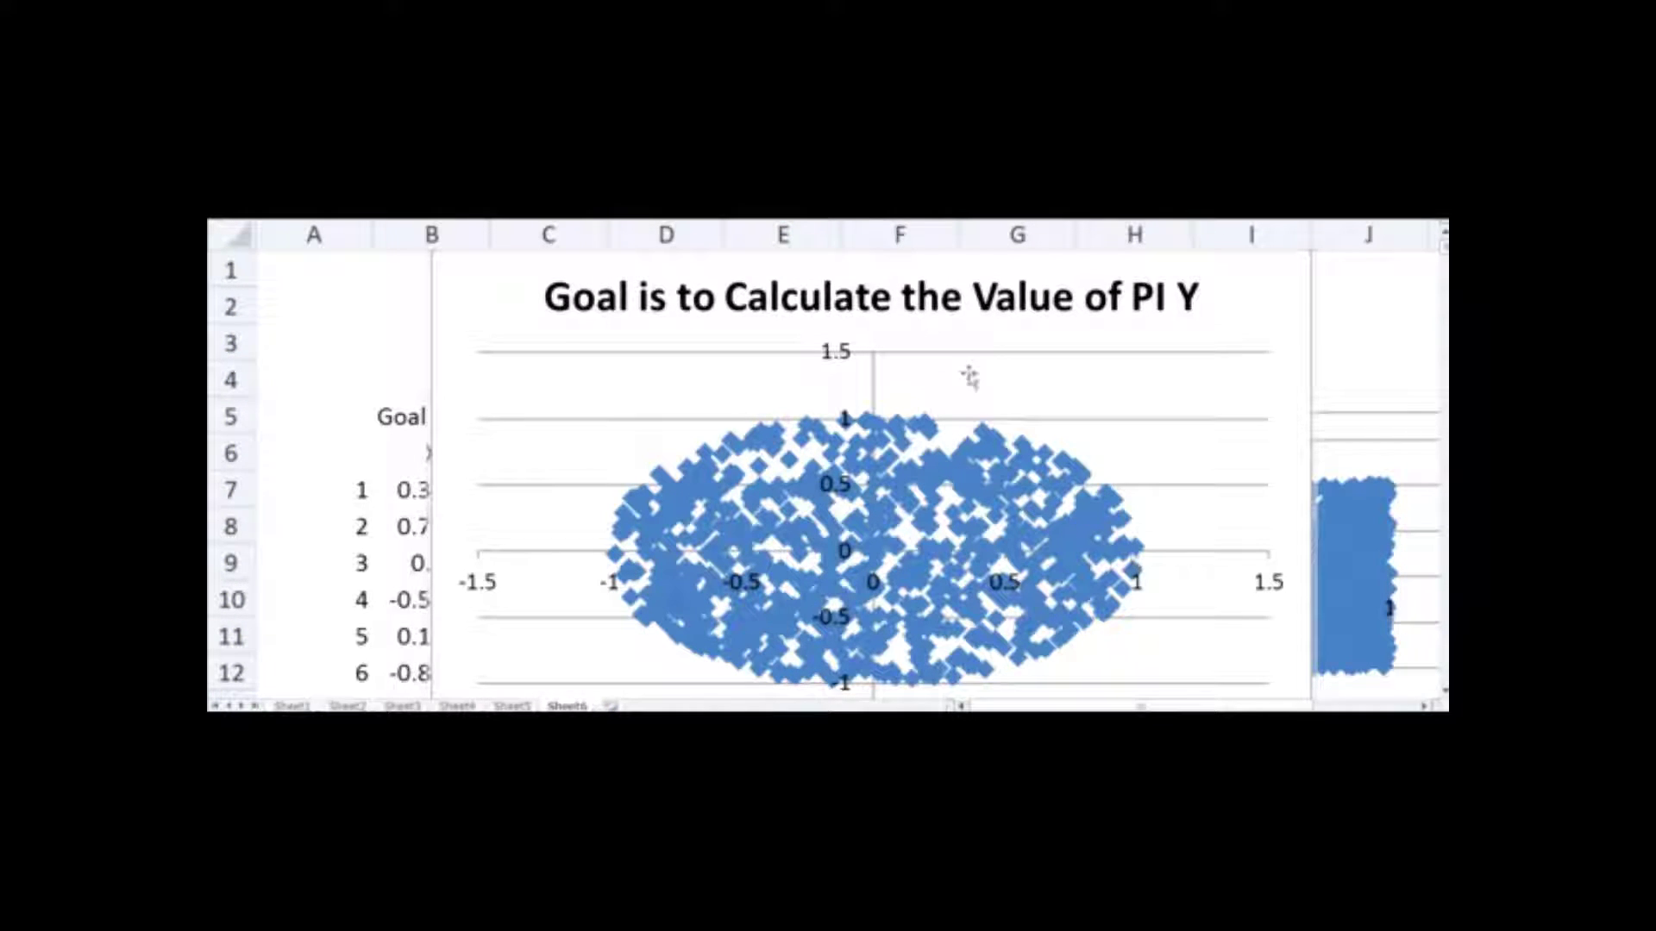
{"action": "left_click", "coordinate": [937, 304]}
{"action": "key", "text": "Delete"}
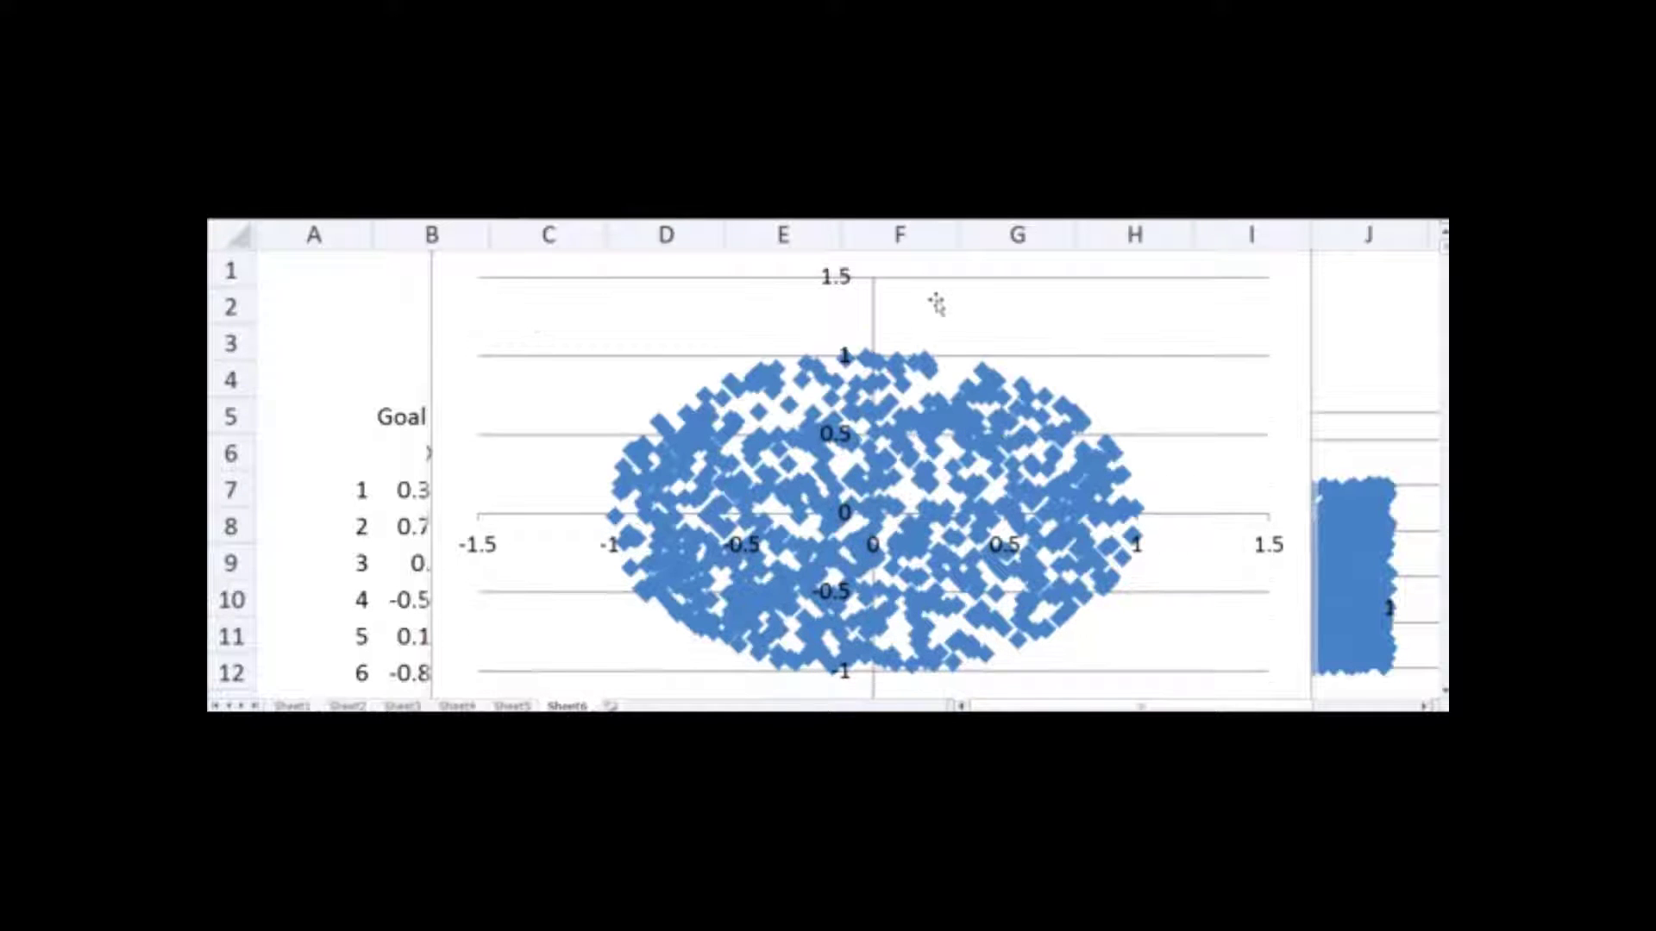
Shrink the circle chart to about the size of the square chart, spanning about columns E to H and rows 1 to 9.
{"action": "left_click_drag", "start_coordinate": [429, 292], "coordinate": [959, 499]}
{"action": "left_click_drag", "start_coordinate": [1150, 505], "coordinate": [875, 277]}
{"action": "left_click_drag", "start_coordinate": [1066, 617], "coordinate": [1149, 595]}
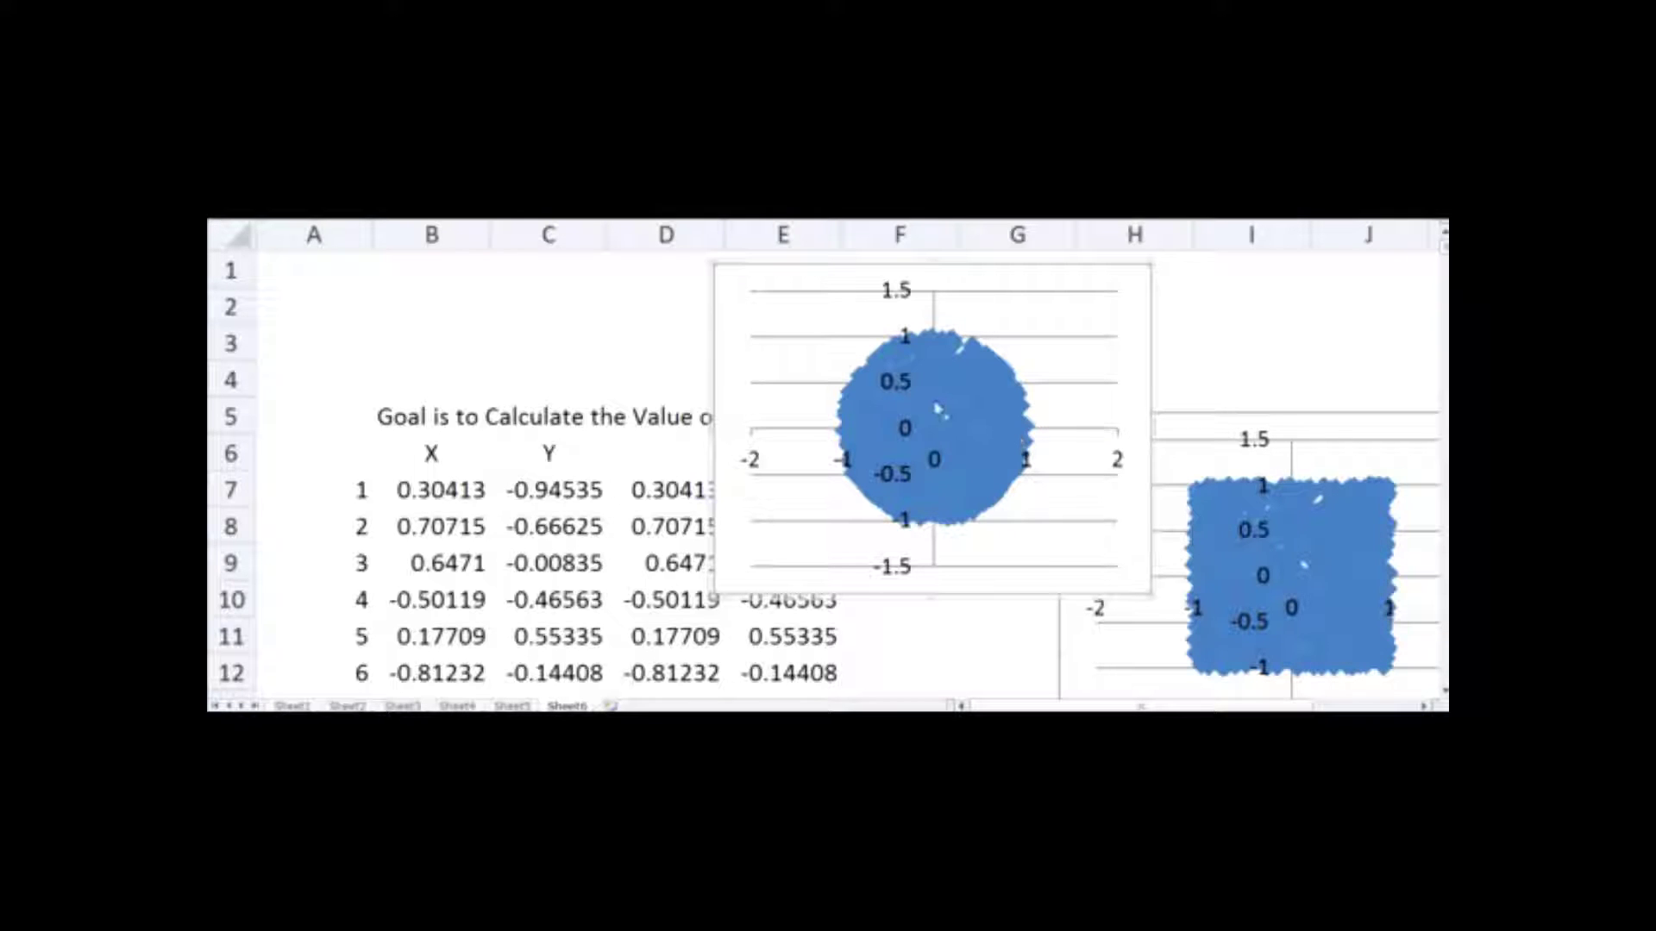
Lay the circle chart over the square chart and shift both away from the data so they start near columns H and I.
{"action": "mouse_move", "coordinate": [933, 409]}
{"action": "mouse_move", "coordinate": [1398, 414]}
{"action": "left_mouse_down"}
{"action": "mouse_move", "coordinate": [1308, 389]}
{"action": "mouse_move", "coordinate": [1415, 426]}
{"action": "left_mouse_up"}
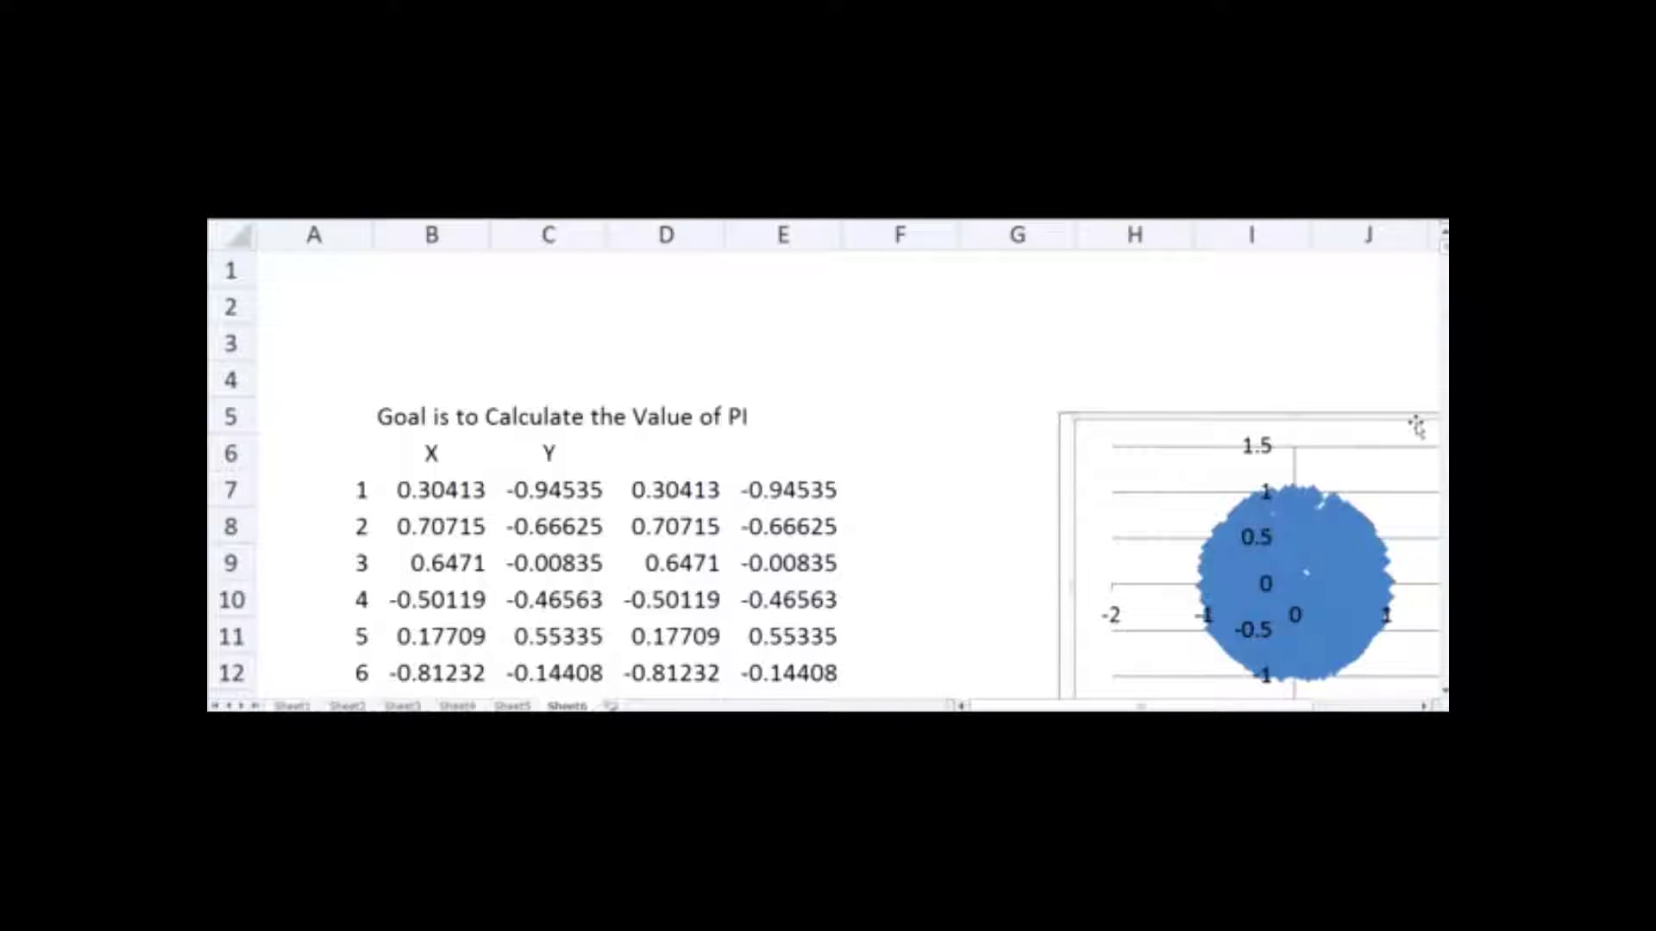
{"action": "left_click_drag", "start_coordinate": [1208, 414], "coordinate": [1356, 432]}
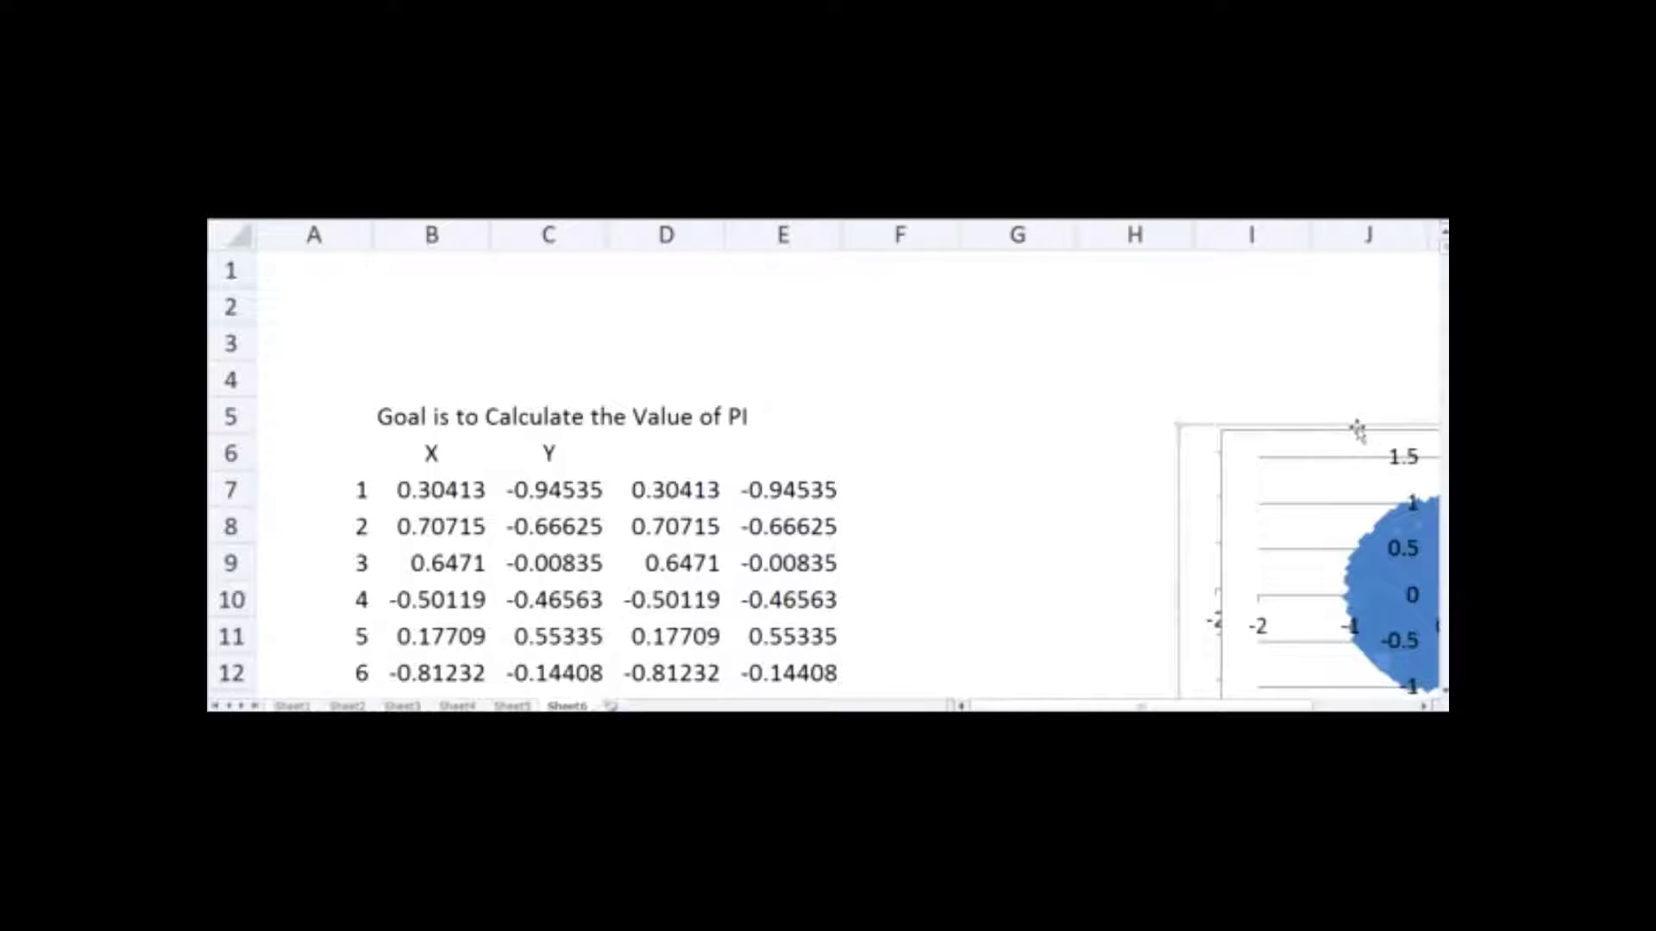
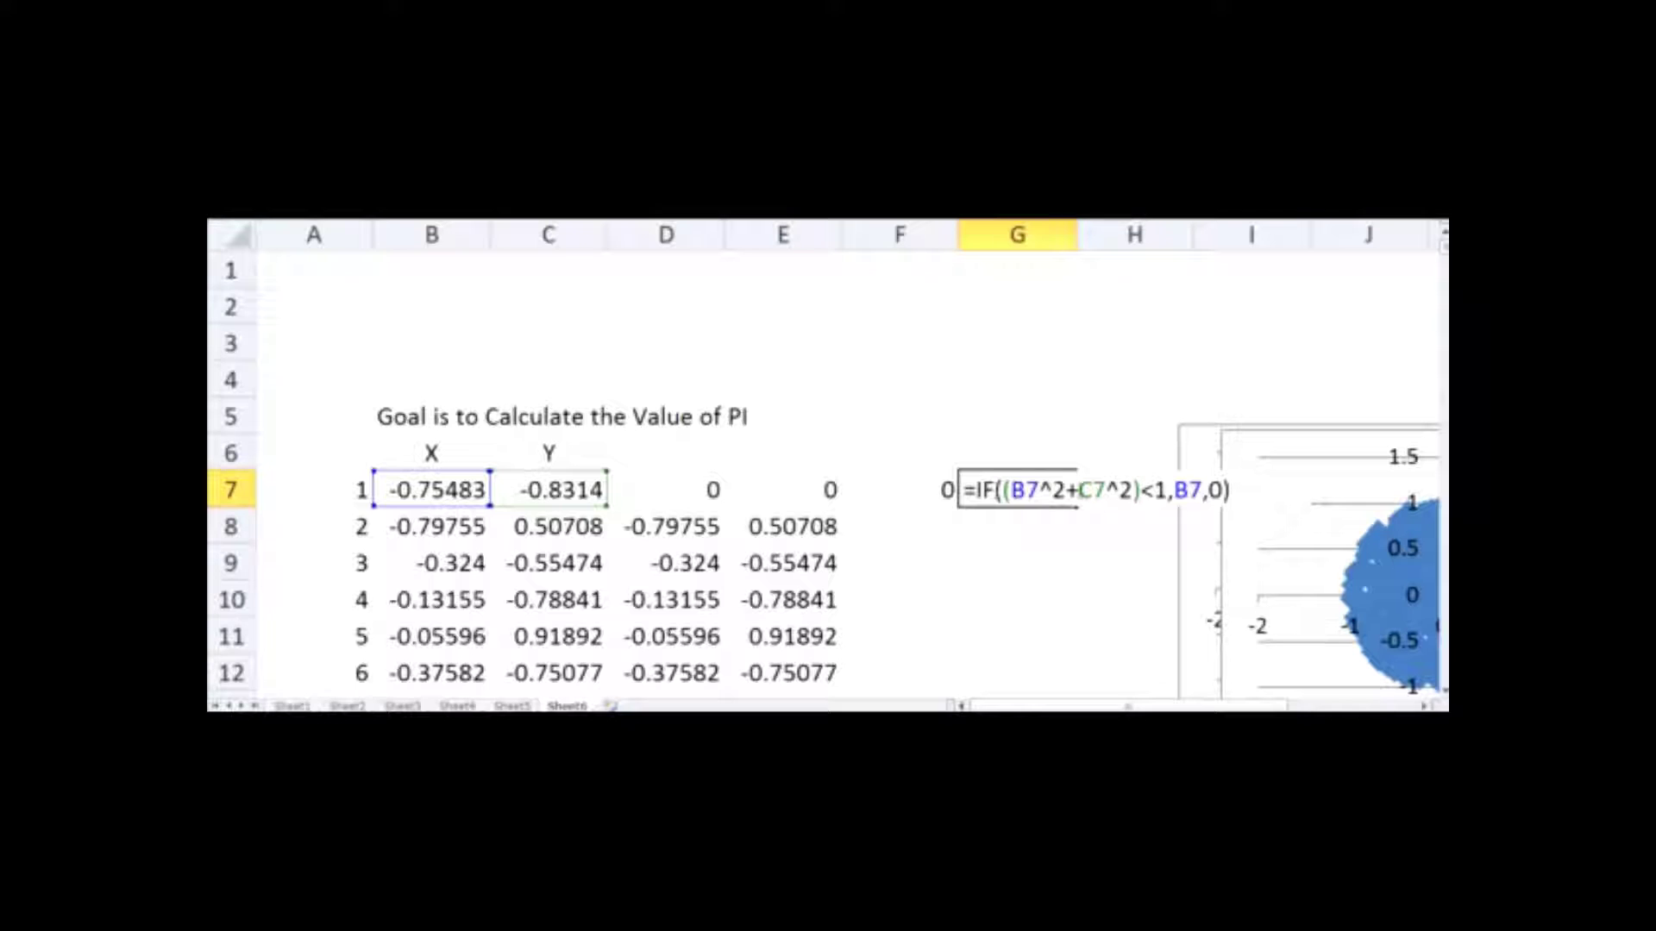
Change the formula in G7 to =IF((B7^2+C7^2)<1,1,1) so every point counts as 1.
{"action": "left_click", "coordinate": [1216, 490]}
{"action": "key", "text": "BackSpace"}
{"action": "key", "text": "BackSpace"}
{"action": "key", "text": "BackSpace"}
{"action": "key", "text": "BackSpace"}
{"action": "type", "text": "1,1"}
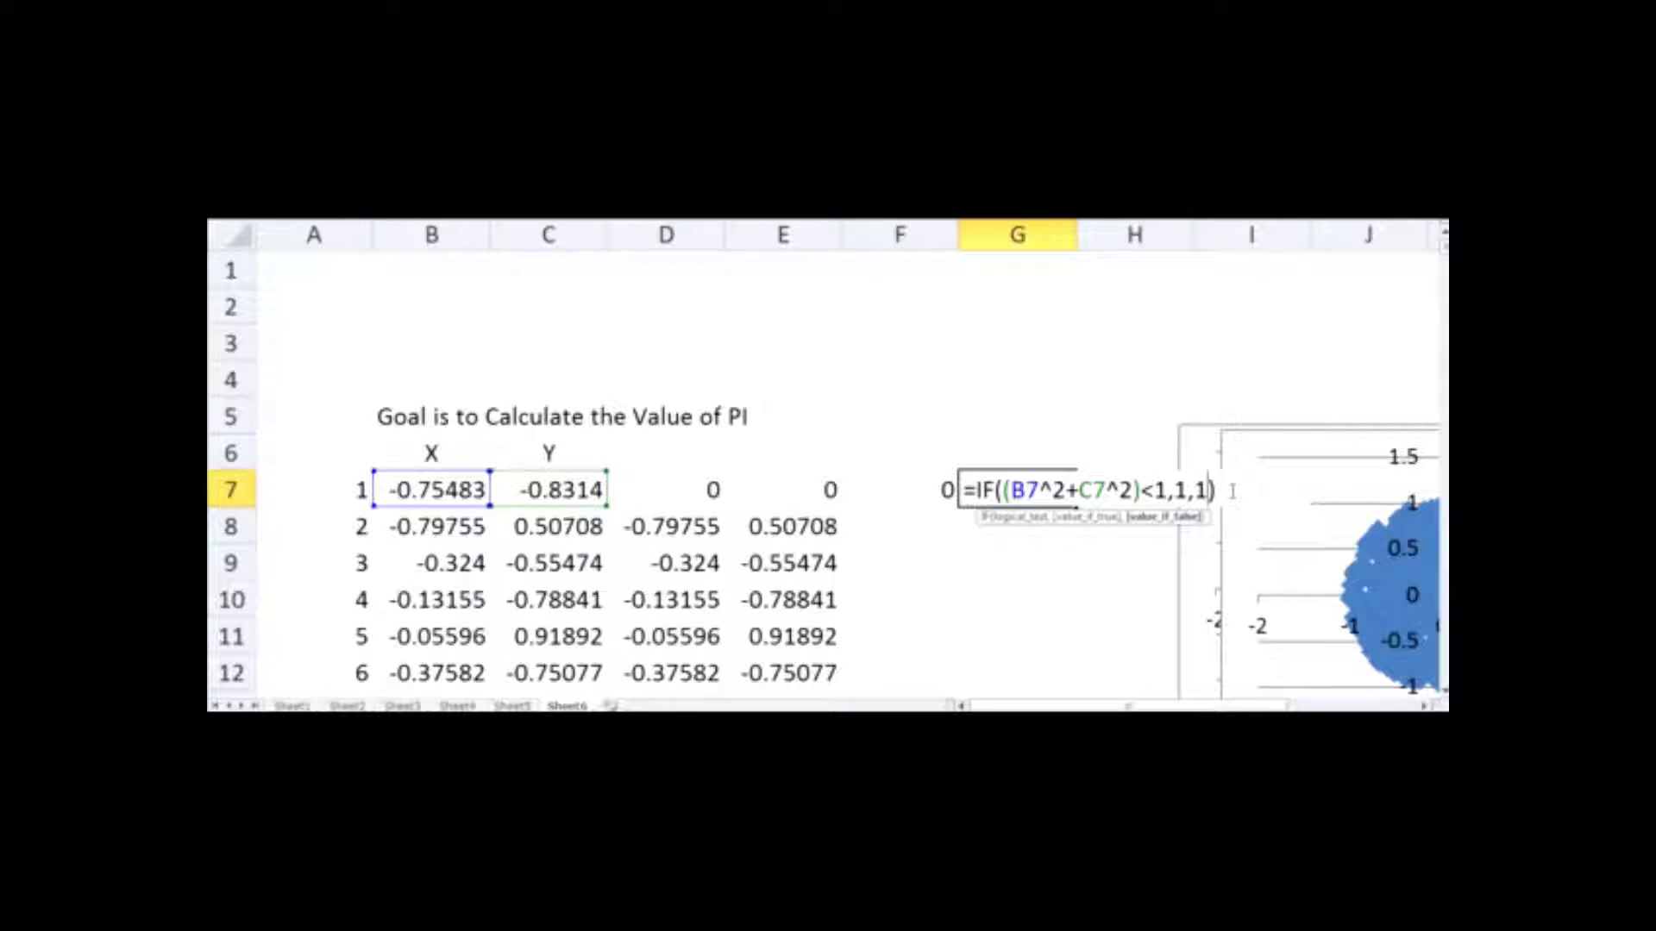
{"action": "key", "text": "Return"}
Fill the F7:G7 counting formulas down to row 1006 for all 1000 points.
{"action": "left_click", "coordinate": [1044, 488]}
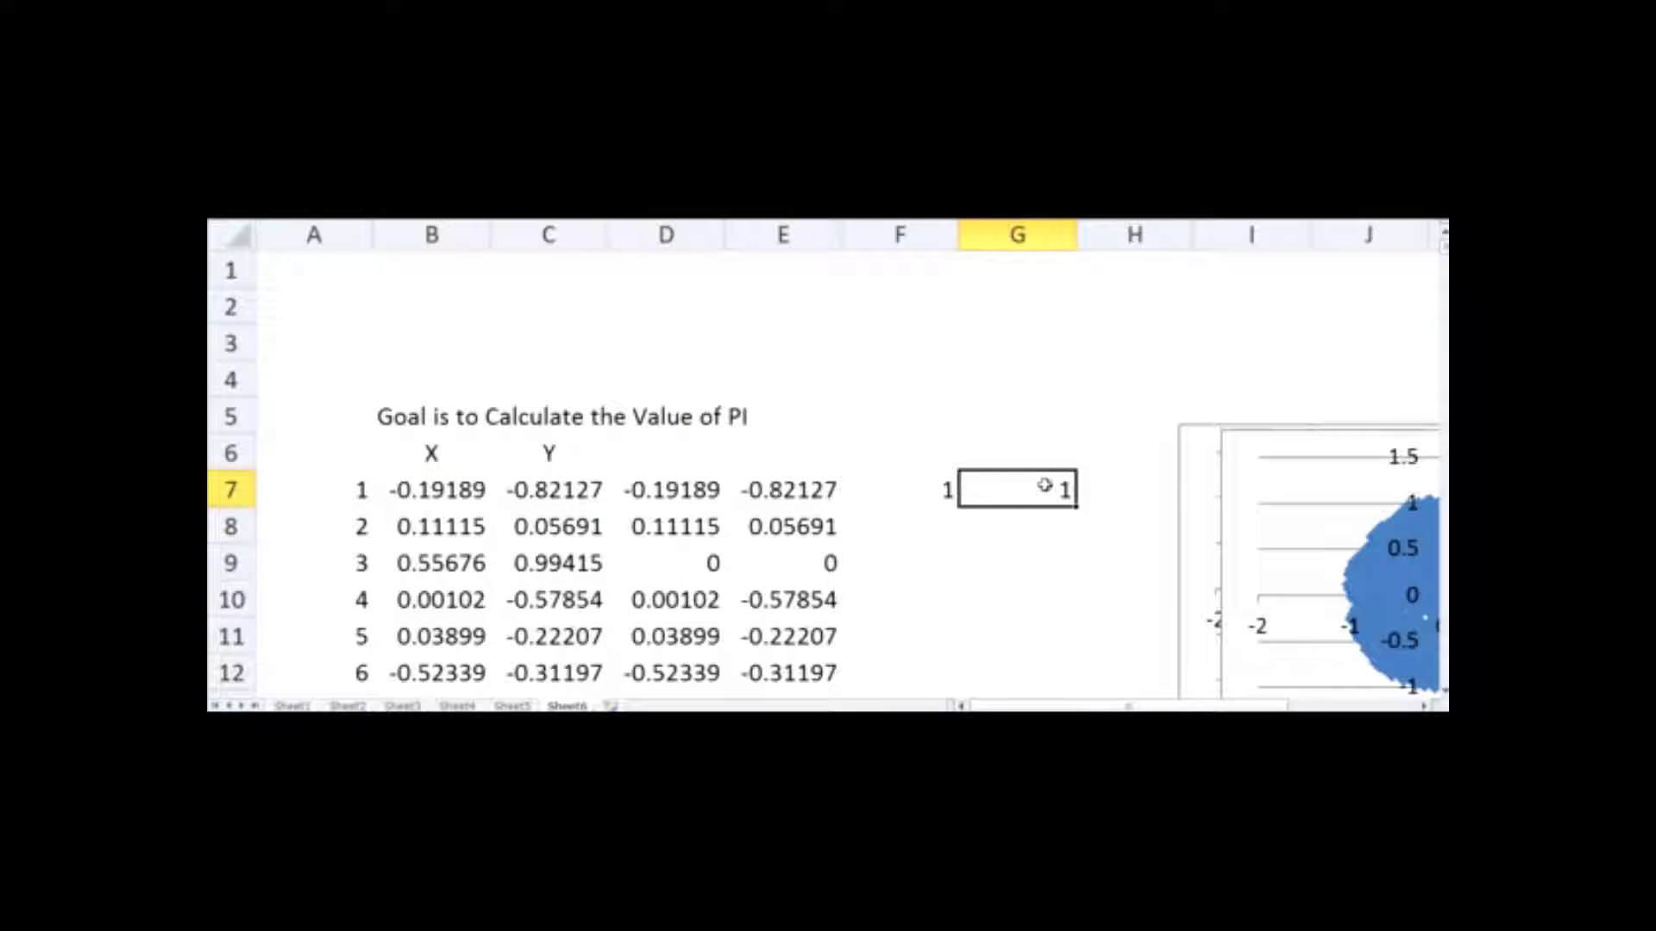
{"action": "left_click", "coordinate": [920, 478]}
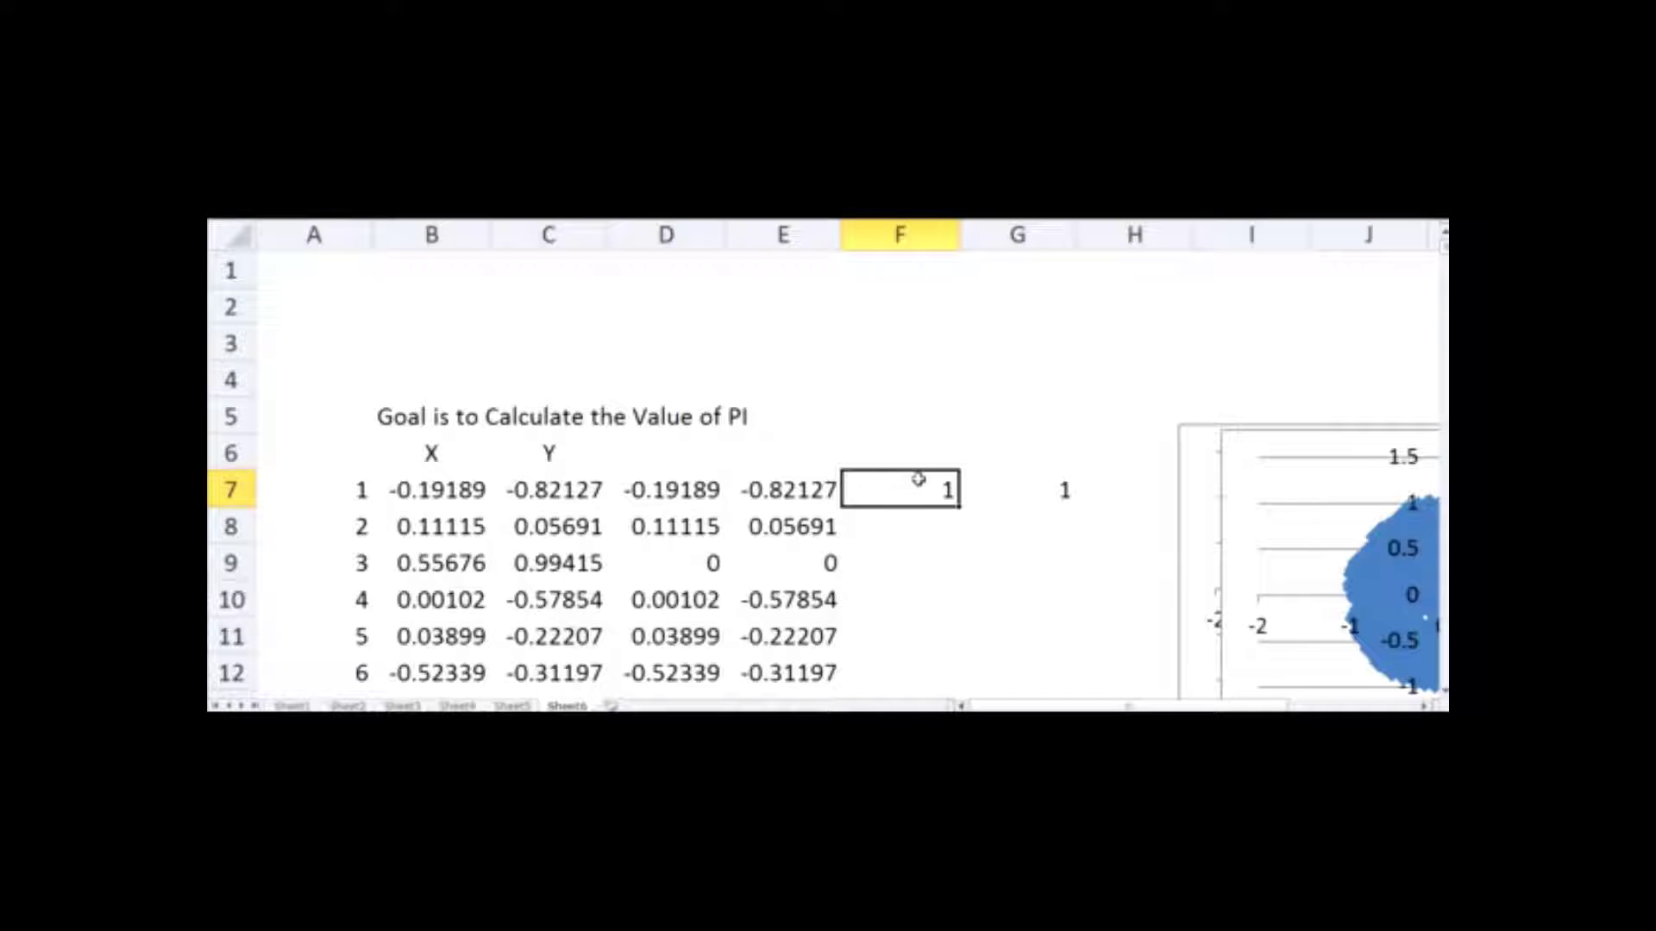
{"action": "mouse_move", "coordinate": [918, 480]}
{"action": "left_mouse_down"}
{"action": "mouse_move", "coordinate": [1001, 484]}
{"action": "mouse_move", "coordinate": [1077, 681]}
{"action": "mouse_move", "coordinate": [1077, 651]}
{"action": "mouse_move", "coordinate": [1091, 681]}
{"action": "mouse_move", "coordinate": [1149, 602]}
{"action": "mouse_move", "coordinate": [1141, 658]}
{"action": "left_mouse_up"}
{"action": "left_click_drag", "start_coordinate": [1444, 689], "coordinate": [1444, 663]}
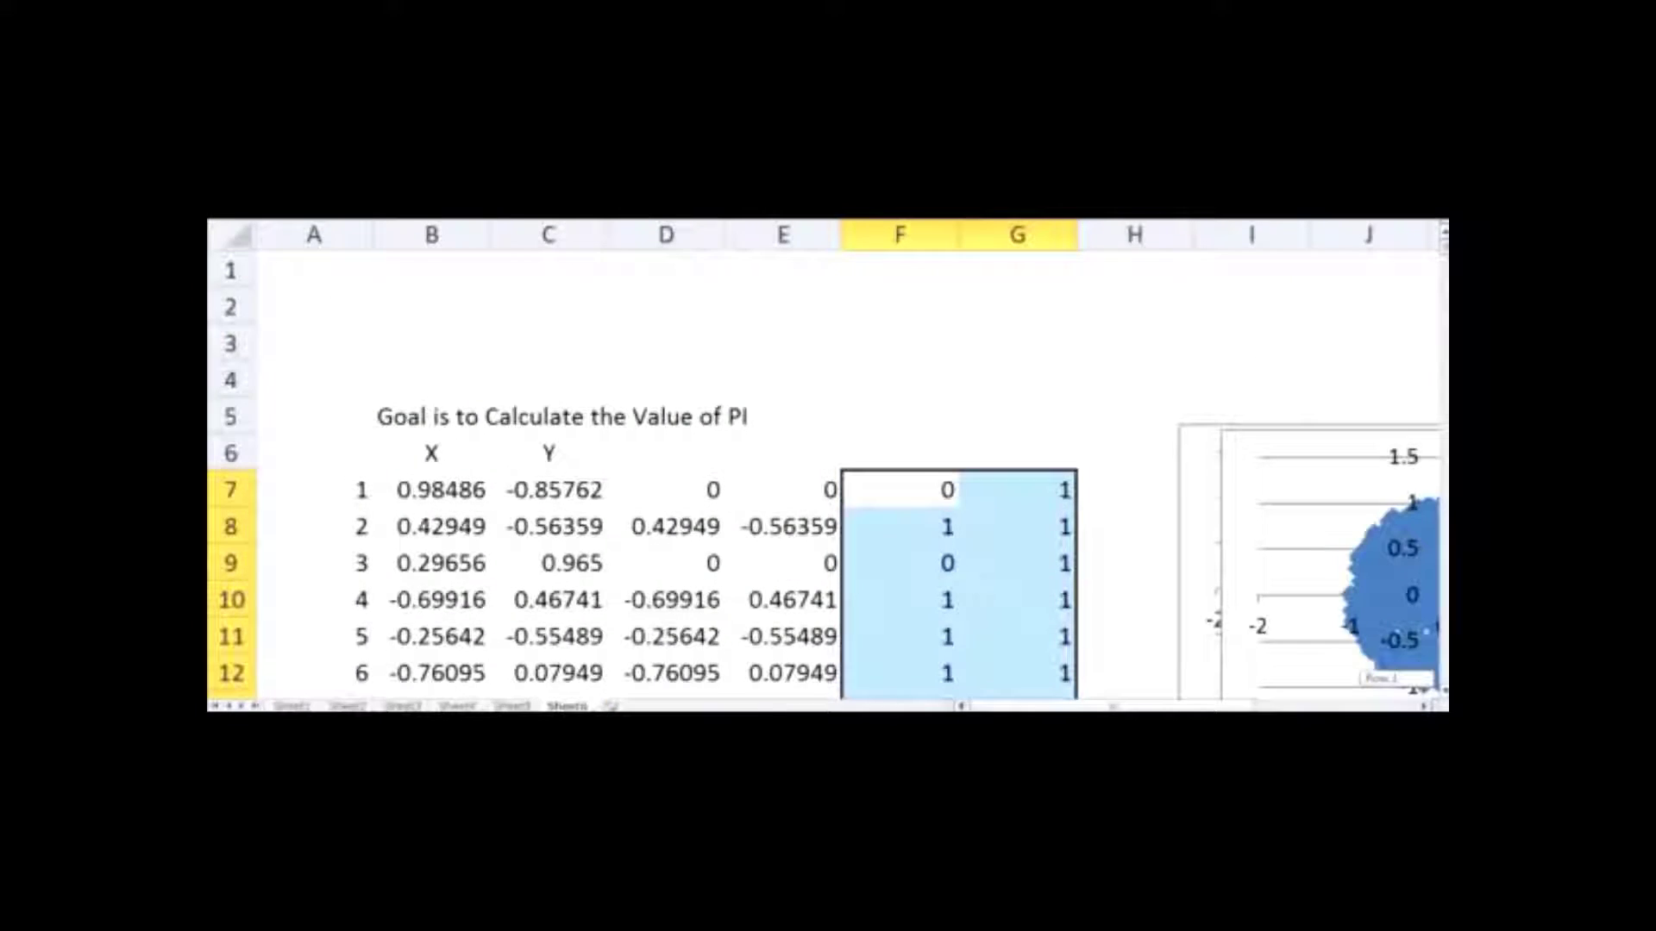
{"action": "left_click_drag", "start_coordinate": [1027, 480], "coordinate": [1038, 695]}
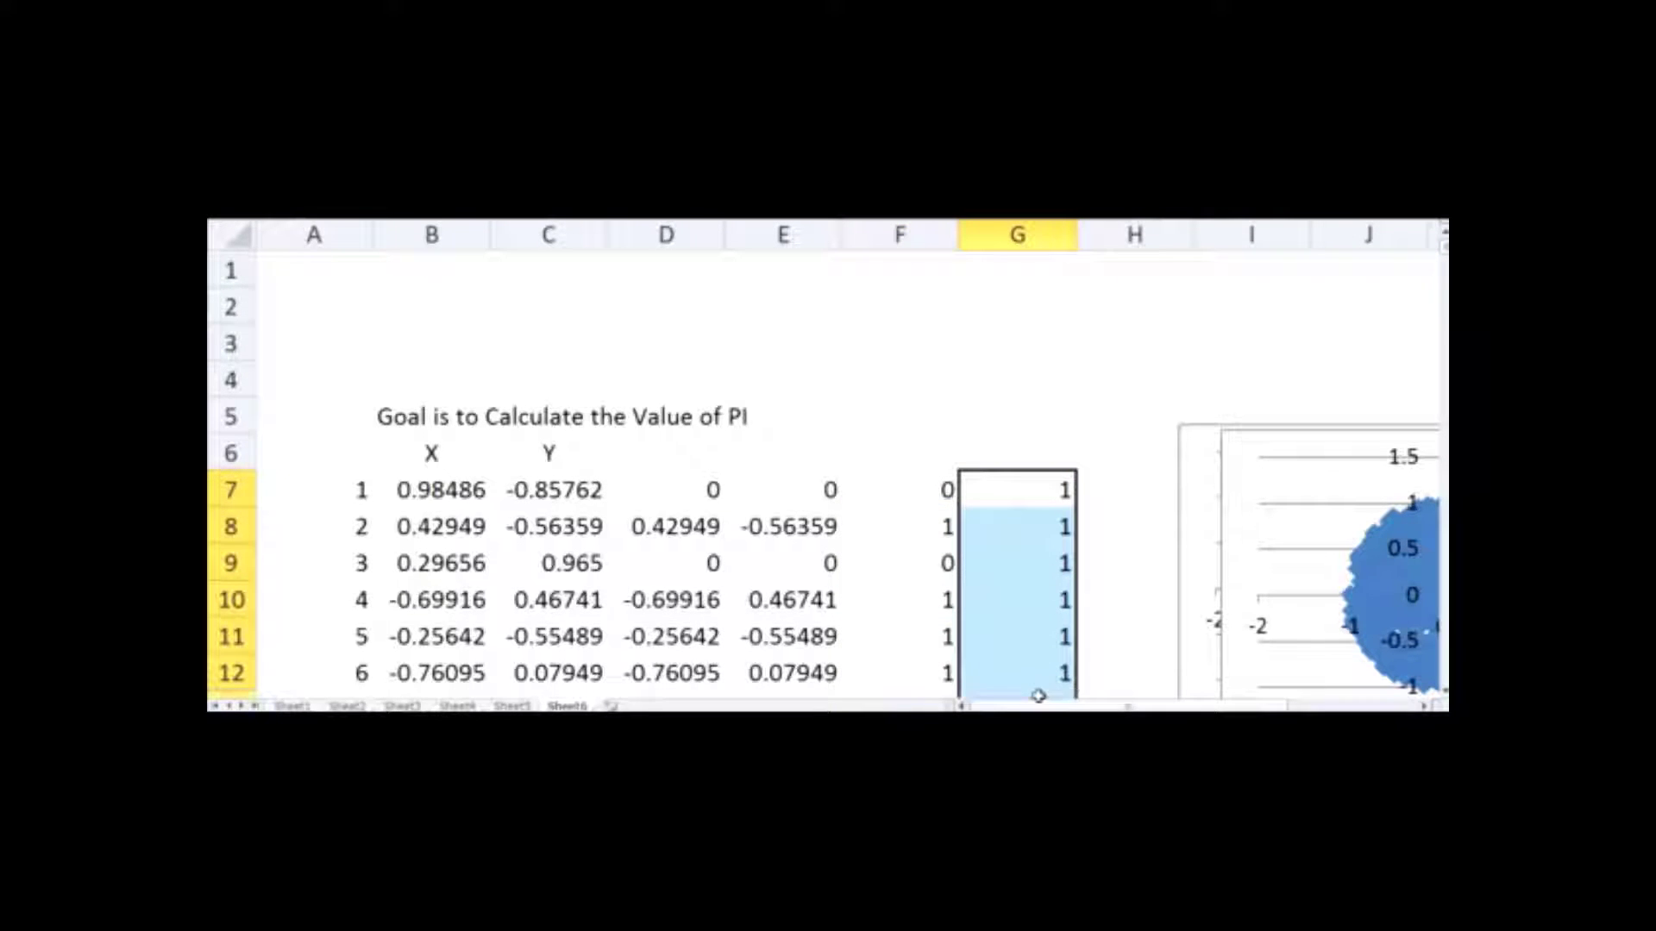
Enter a SUM formula in F6 that totals the inside-circle counts in column F from F7 down past the last point.
{"action": "left_click", "coordinate": [908, 441]}
{"action": "type", "text": "=sum("}
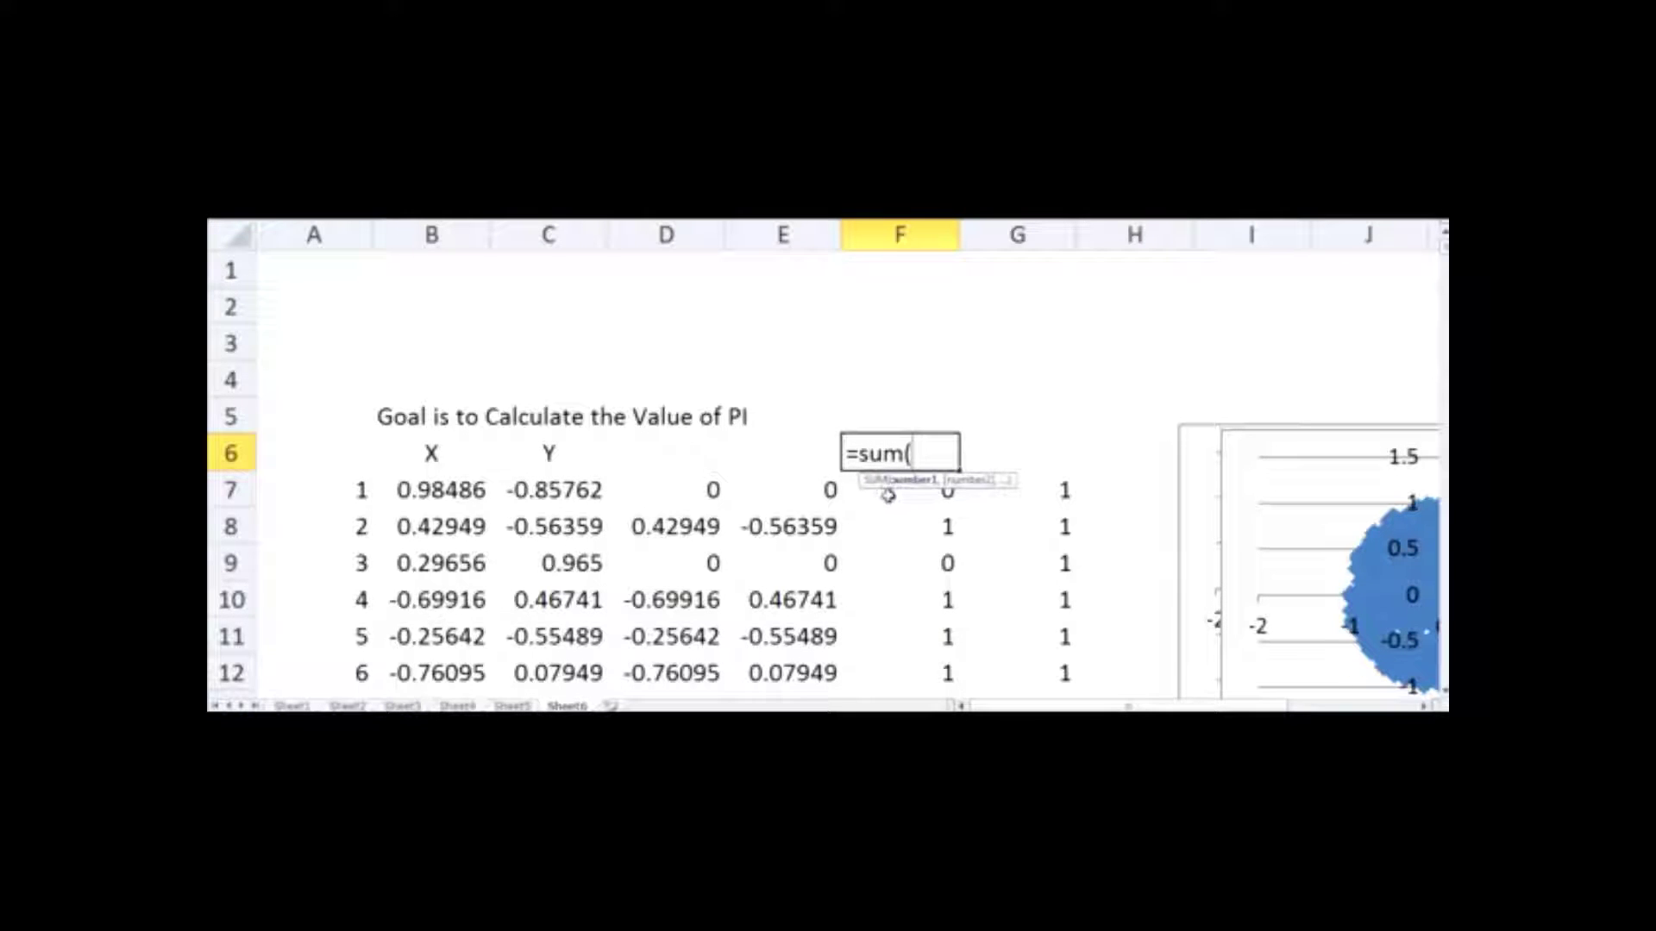
{"action": "left_click_drag", "start_coordinate": [888, 494], "coordinate": [955, 666]}
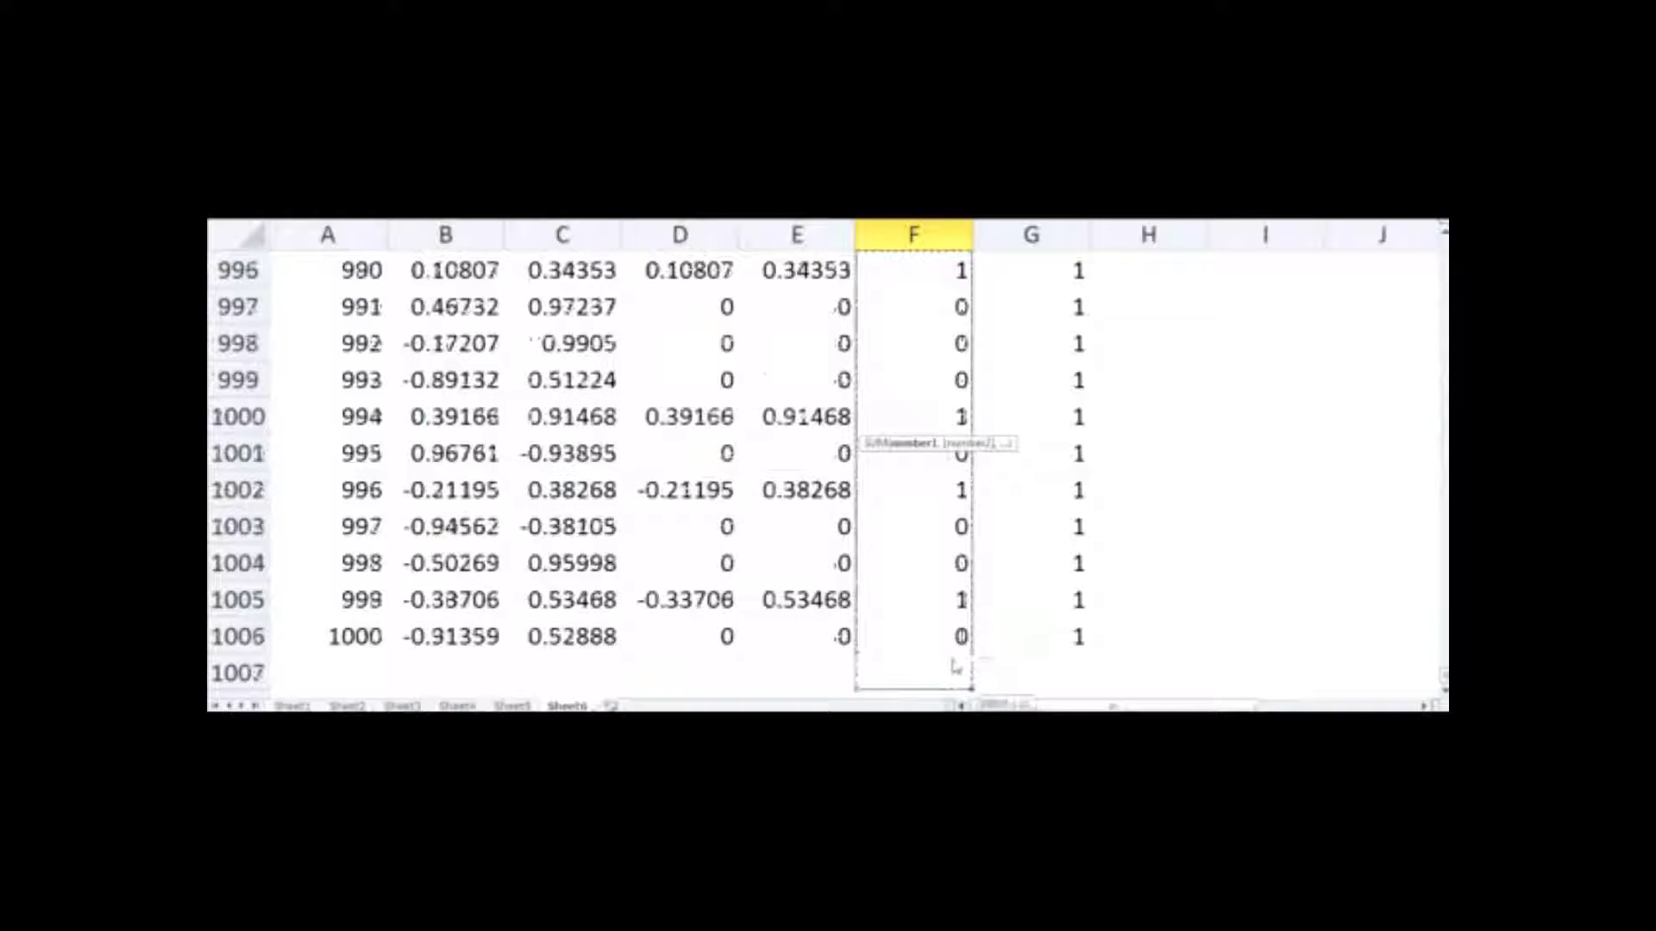
{"action": "key", "text": "Return"}
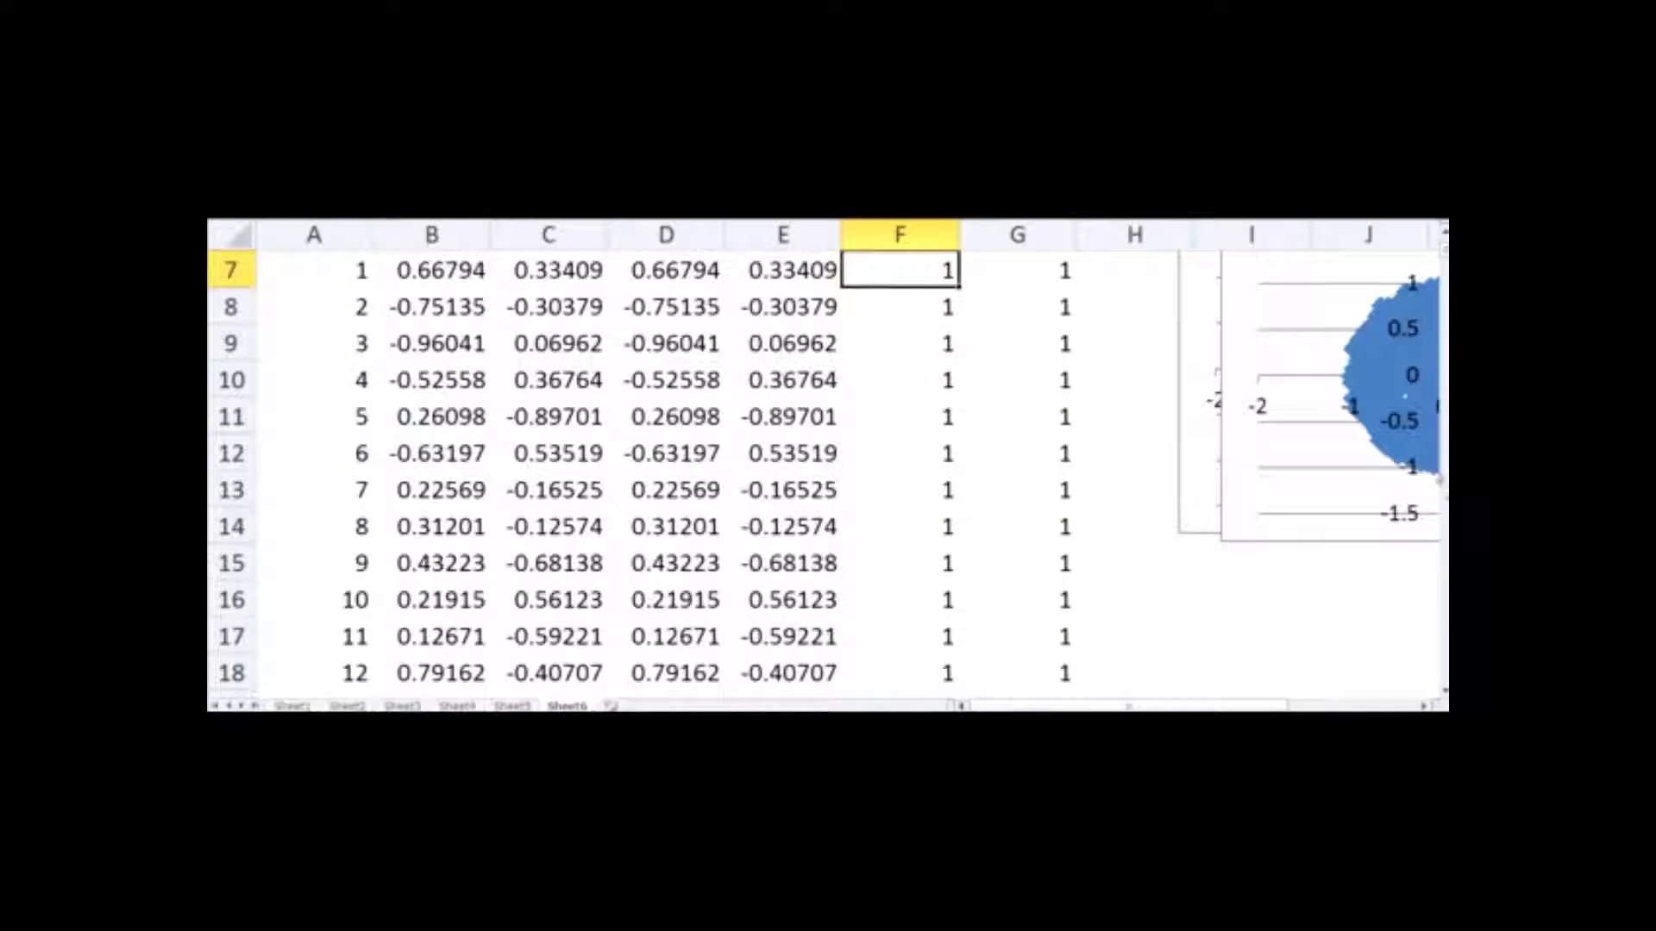
Copy the SUM formula from F6 across to G6 to total the whole-square counts, and compare the two totals.
{"action": "scroll", "coordinate": [957, 379], "scroll_direction": "up", "scroll_amount": 2}
{"action": "left_click", "coordinate": [858, 369]}
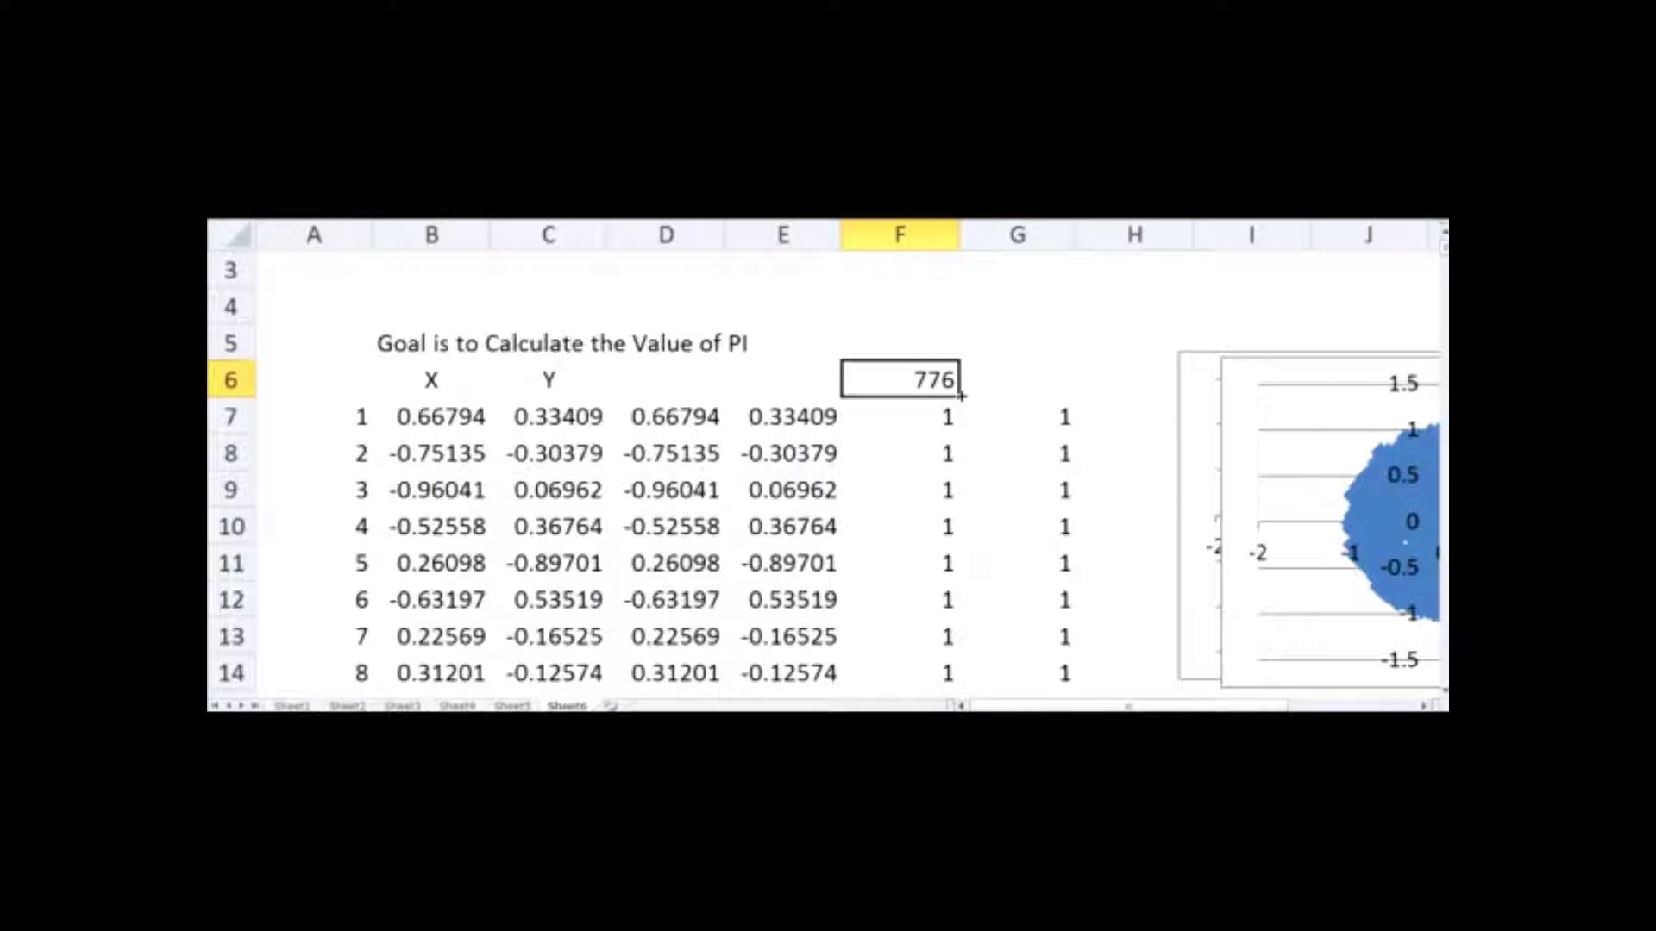
{"action": "left_click_drag", "start_coordinate": [968, 395], "coordinate": [1070, 392]}
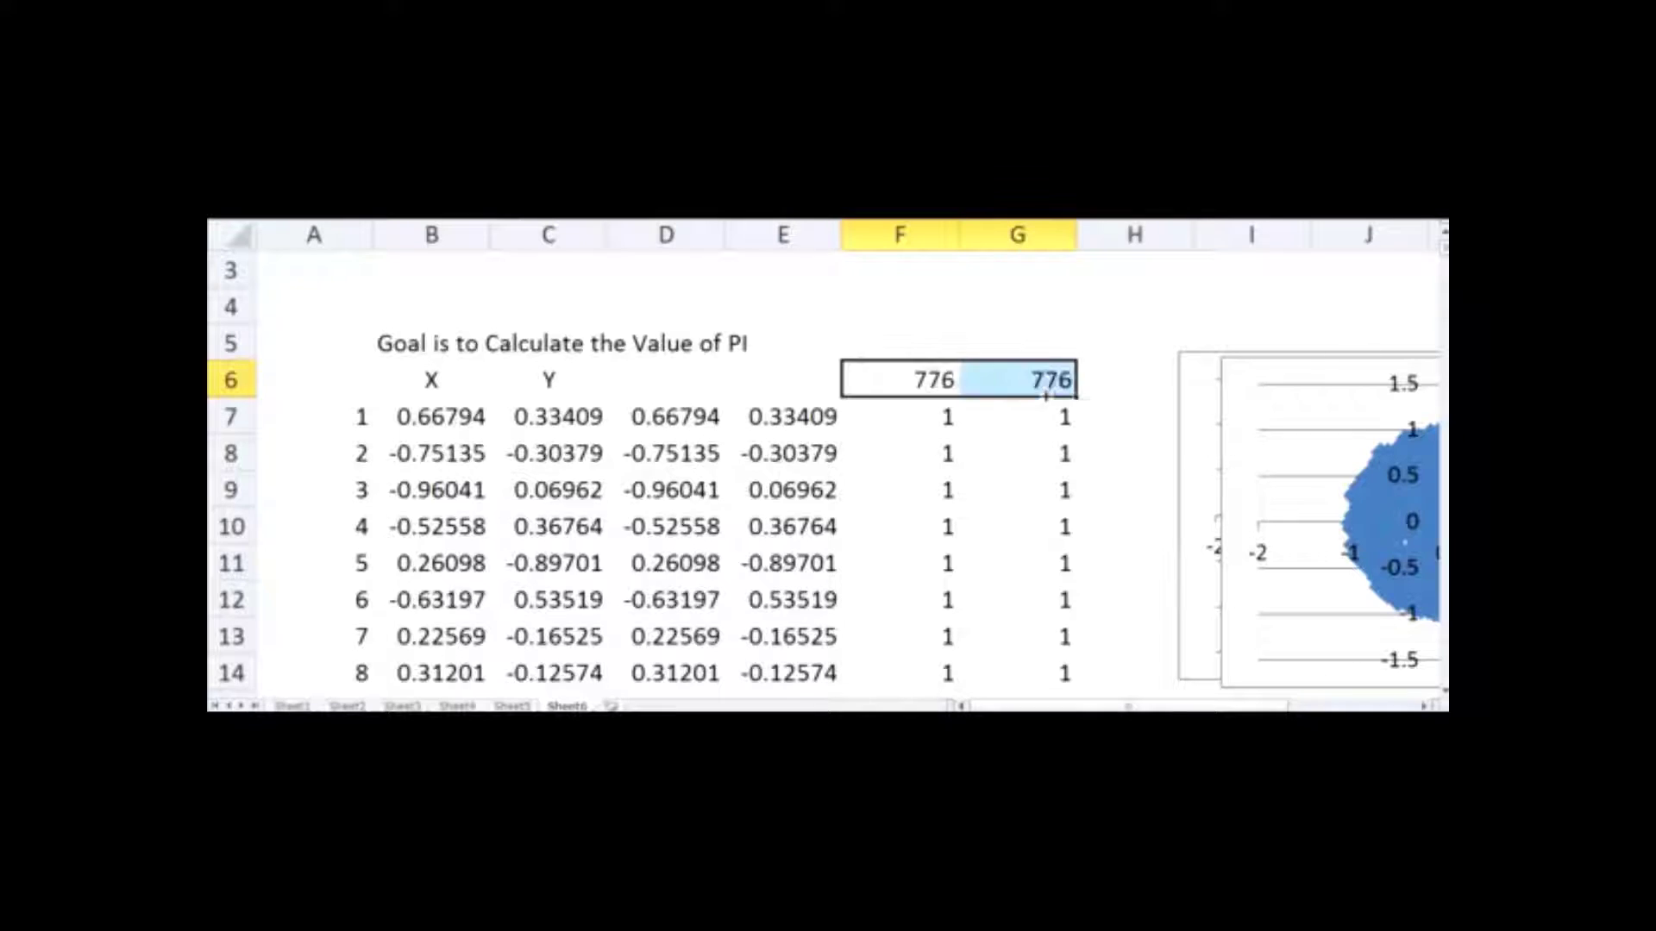
{"action": "left_click", "coordinate": [1013, 453]}
{"action": "left_click", "coordinate": [1029, 380]}
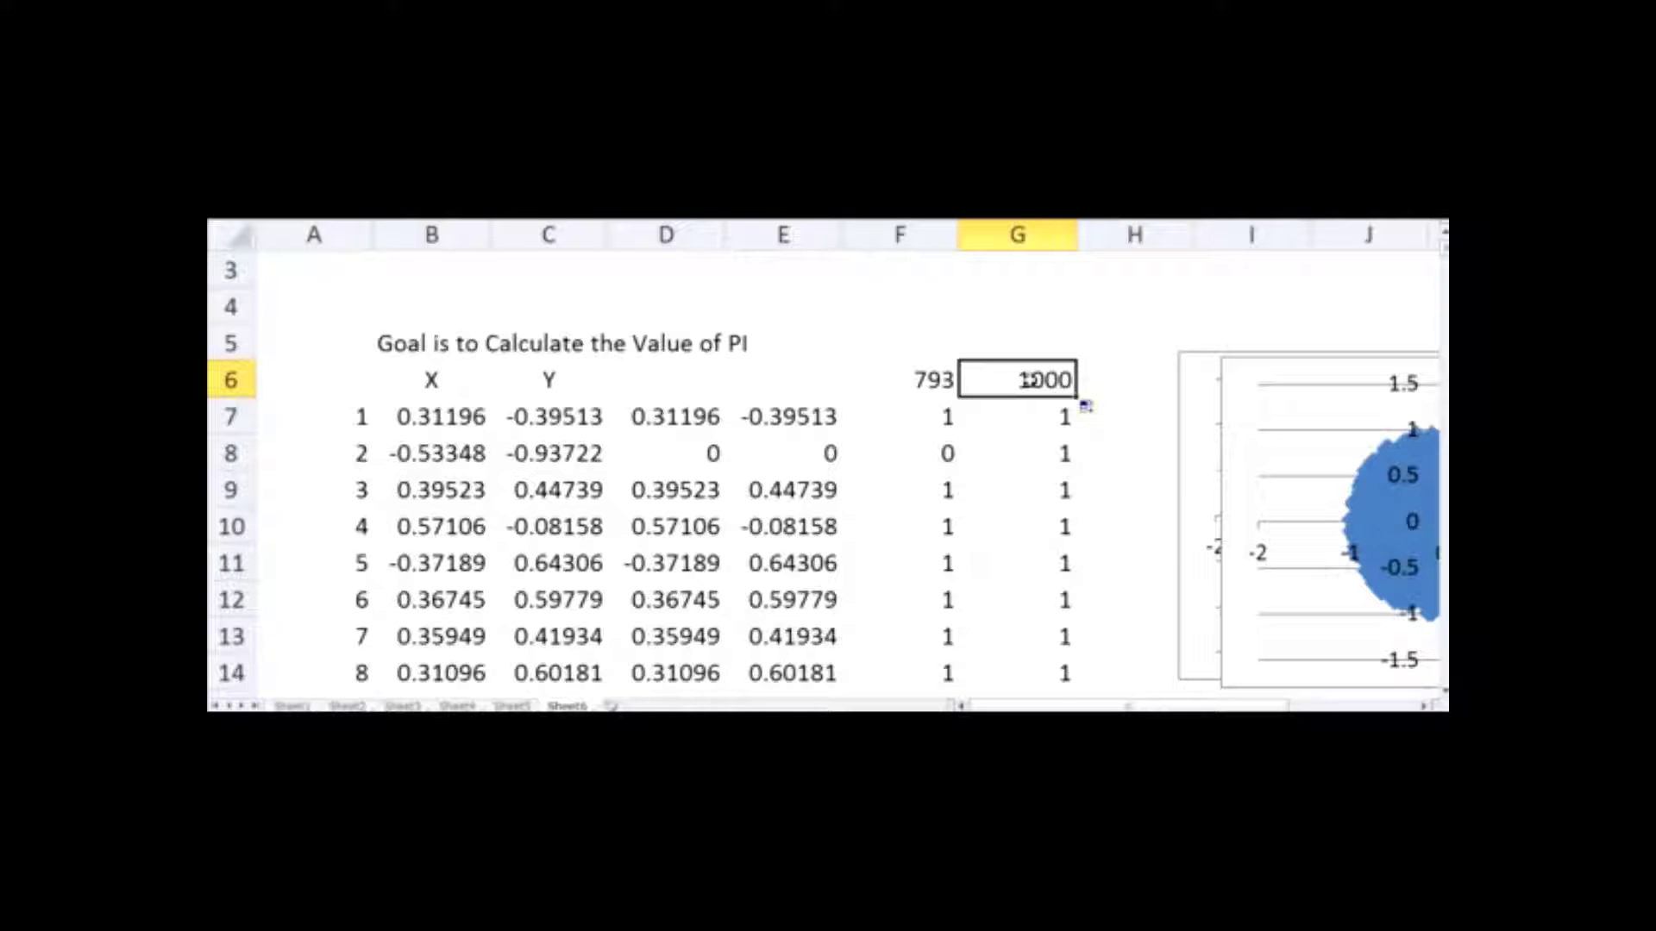
{"action": "left_click", "coordinate": [936, 381]}
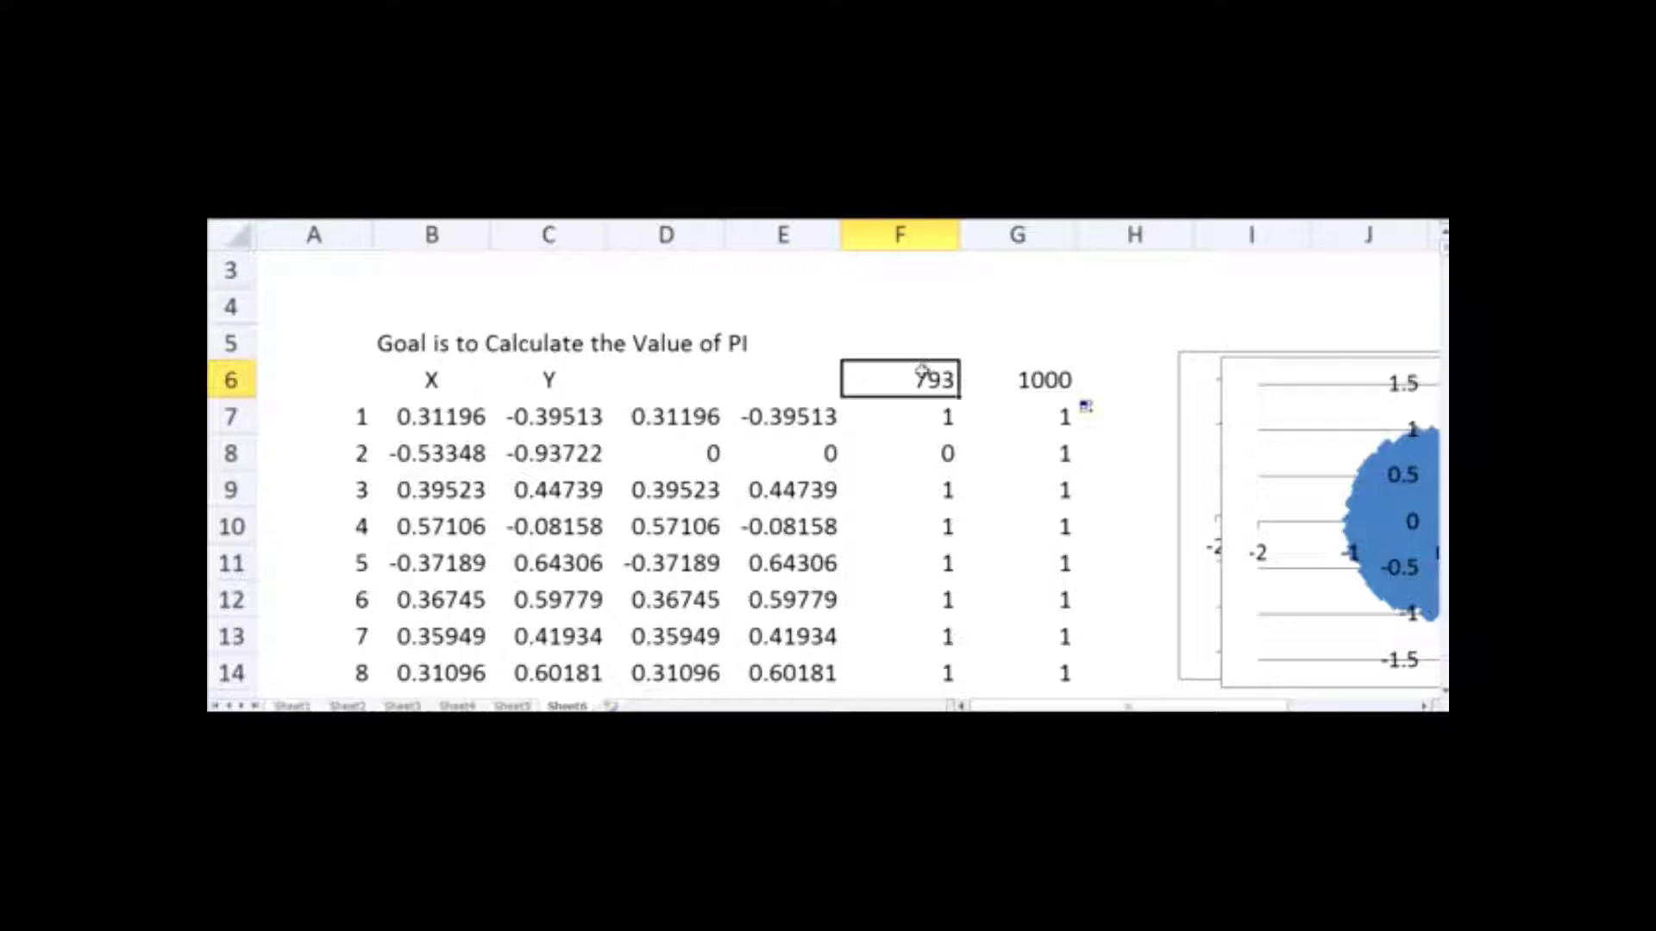
{"action": "left_click", "coordinate": [1048, 395]}
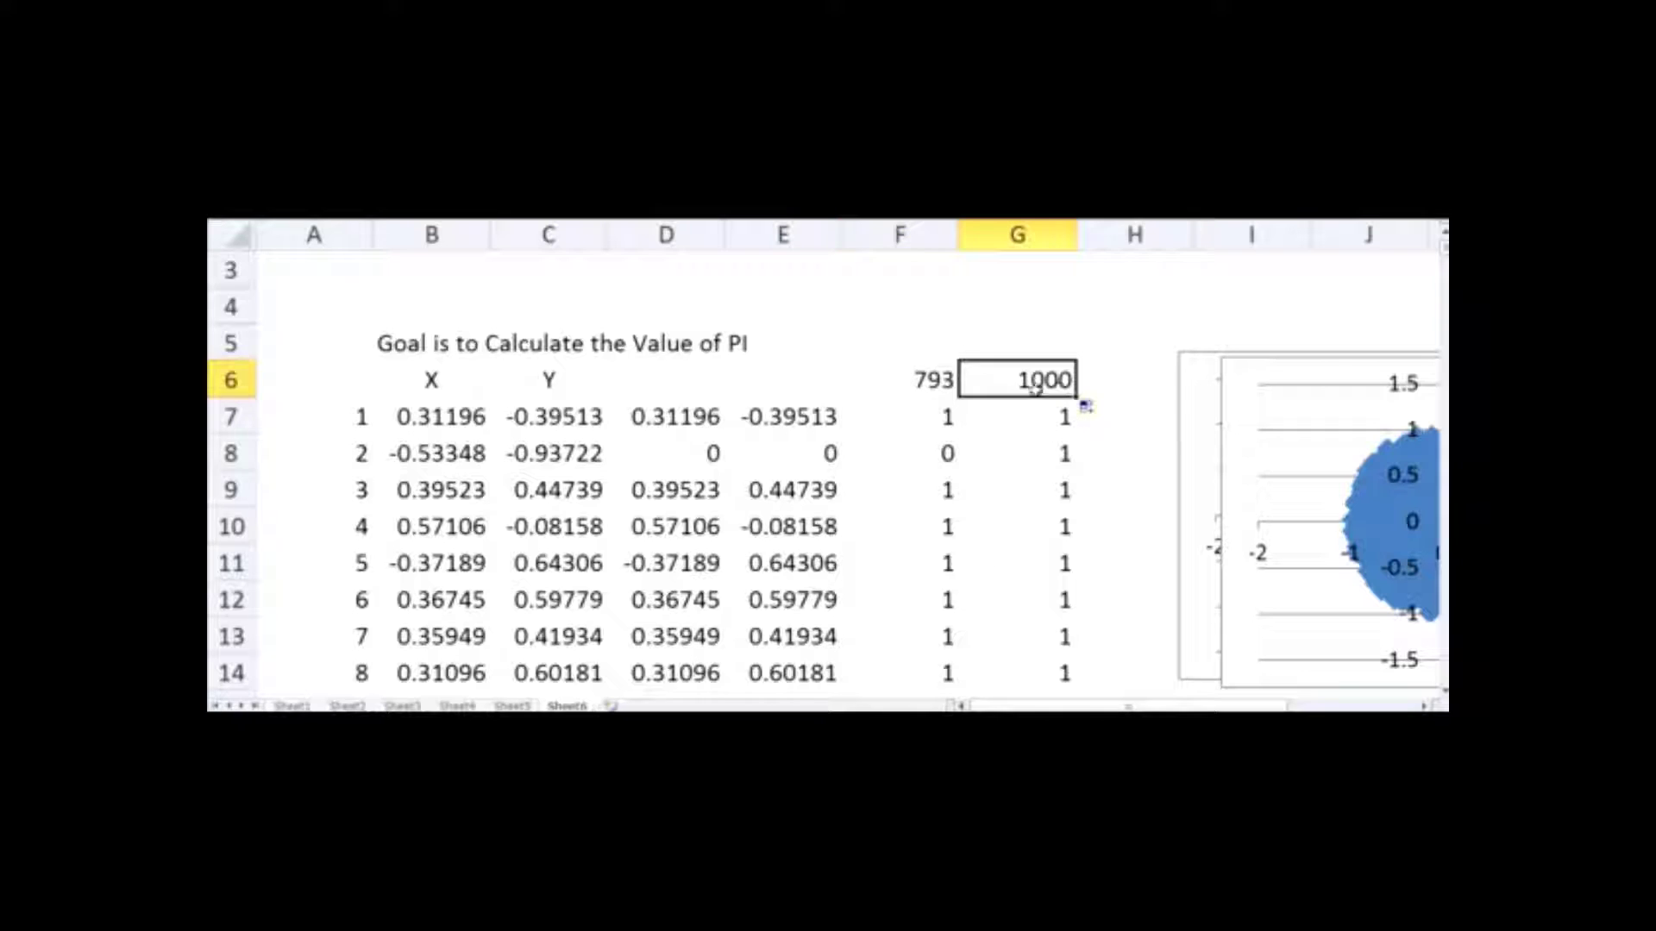
Label cell F4 "Area of Circle / Area of Rectangle".
{"action": "left_click", "coordinate": [914, 309]}
{"action": "type", "text": "Area of Cic"}
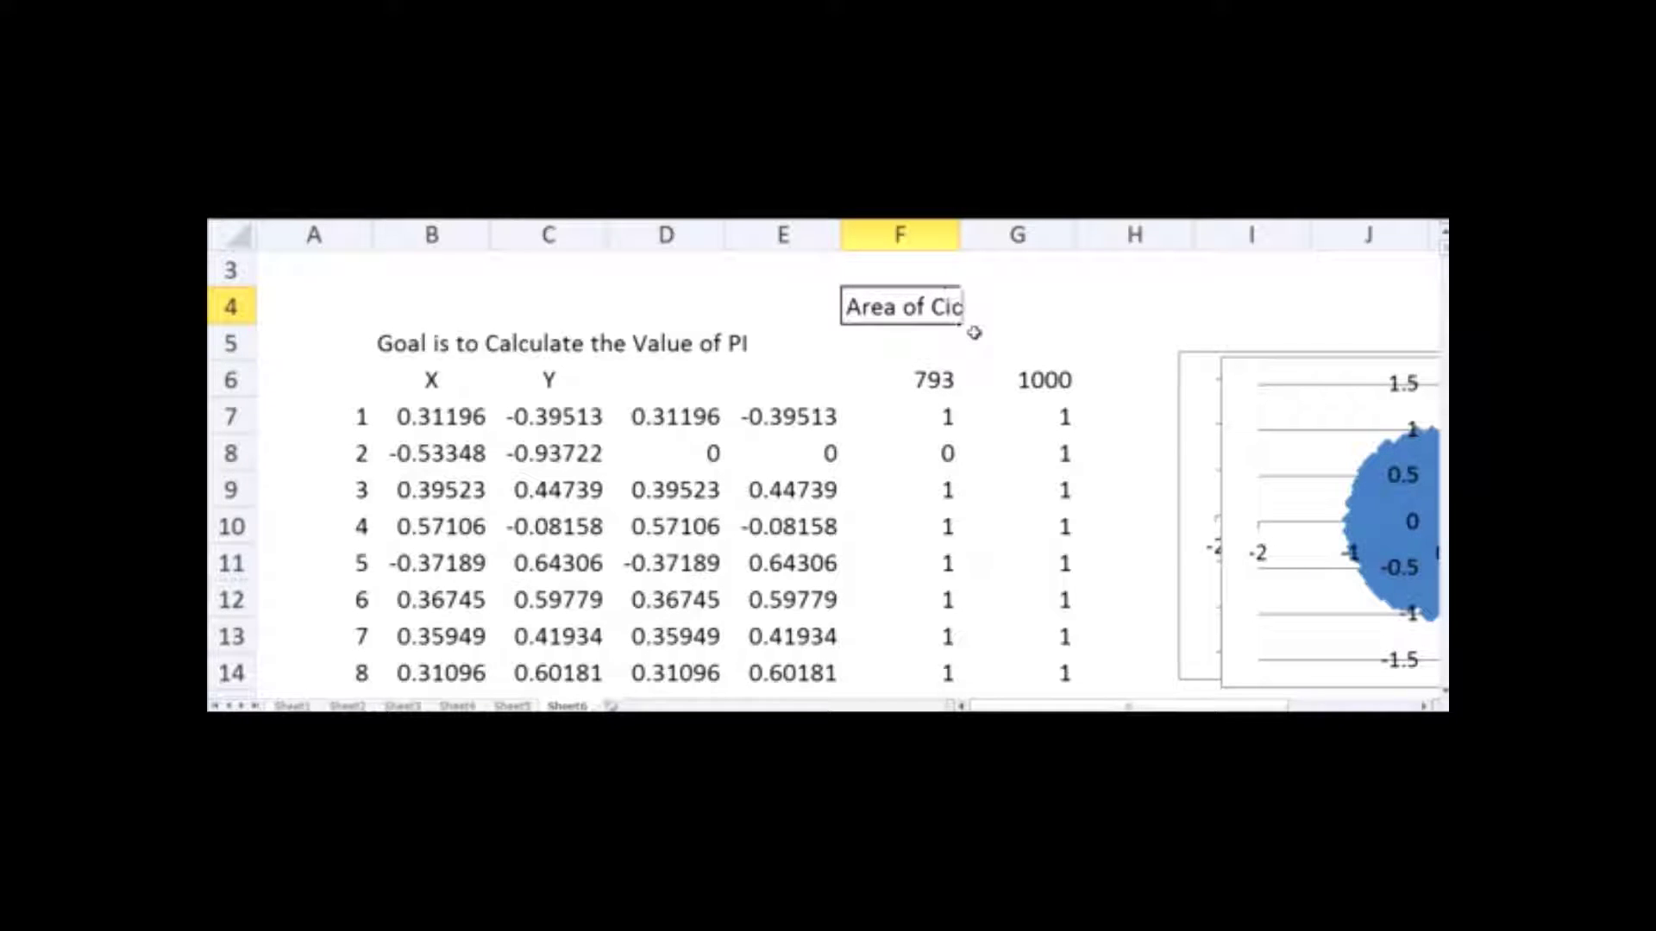
{"action": "key", "text": "BackSpace"}
{"action": "type", "text": "rcle /"}
{"action": "type", "text": " Area"}
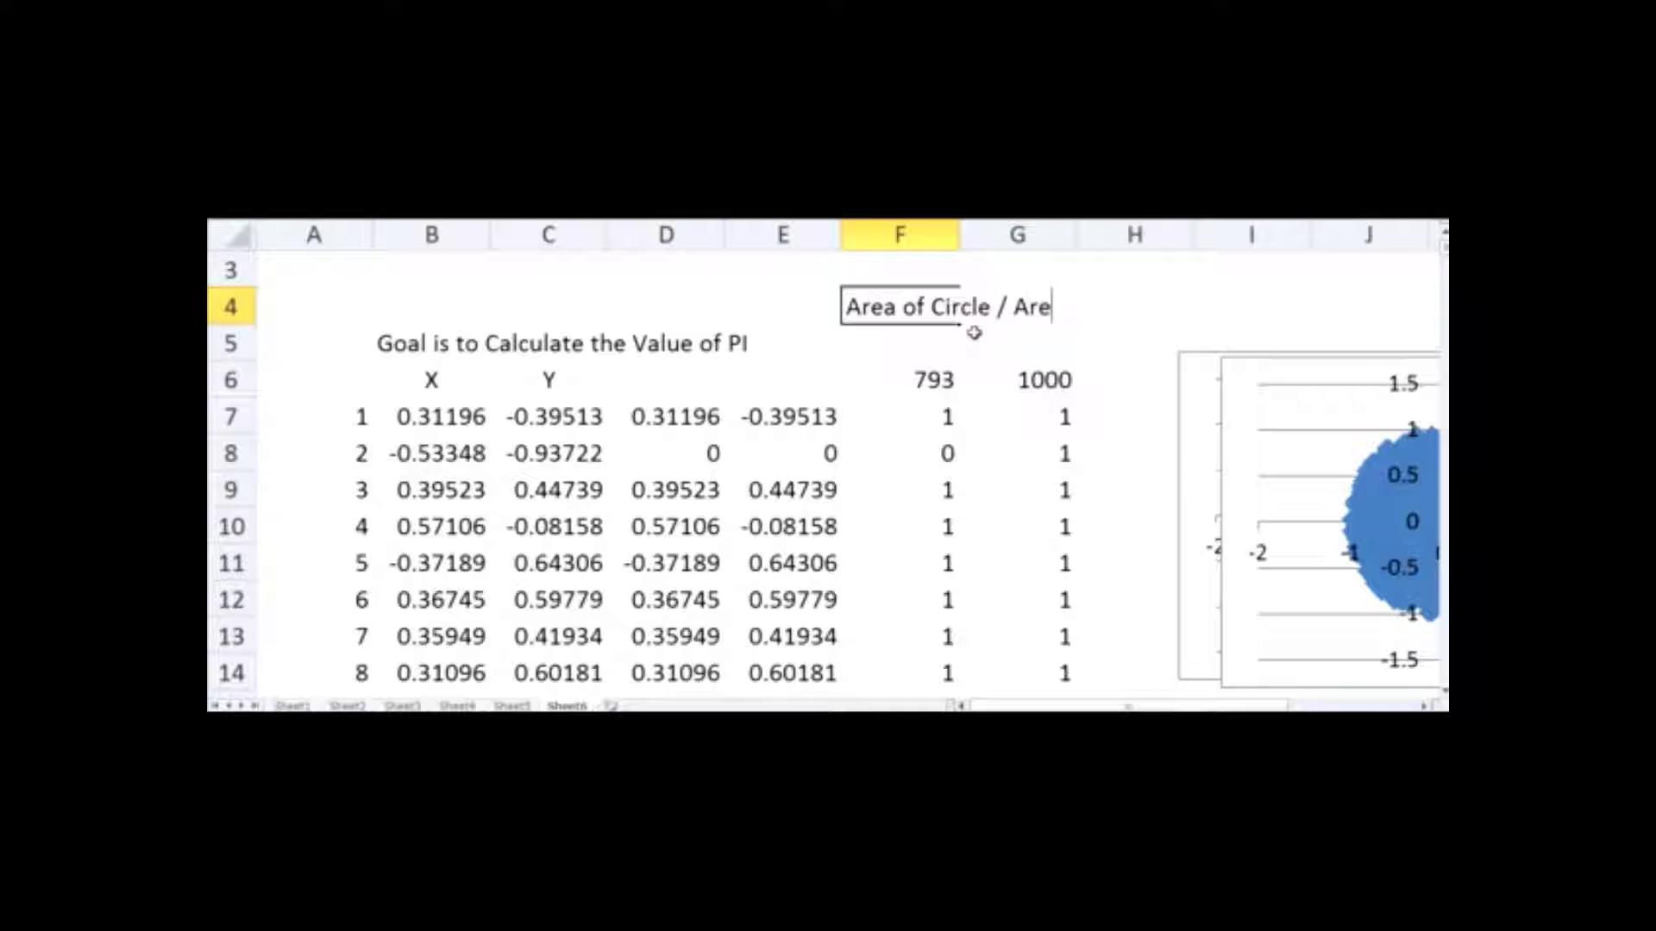
{"action": "type", "text": " of Rectangle"}
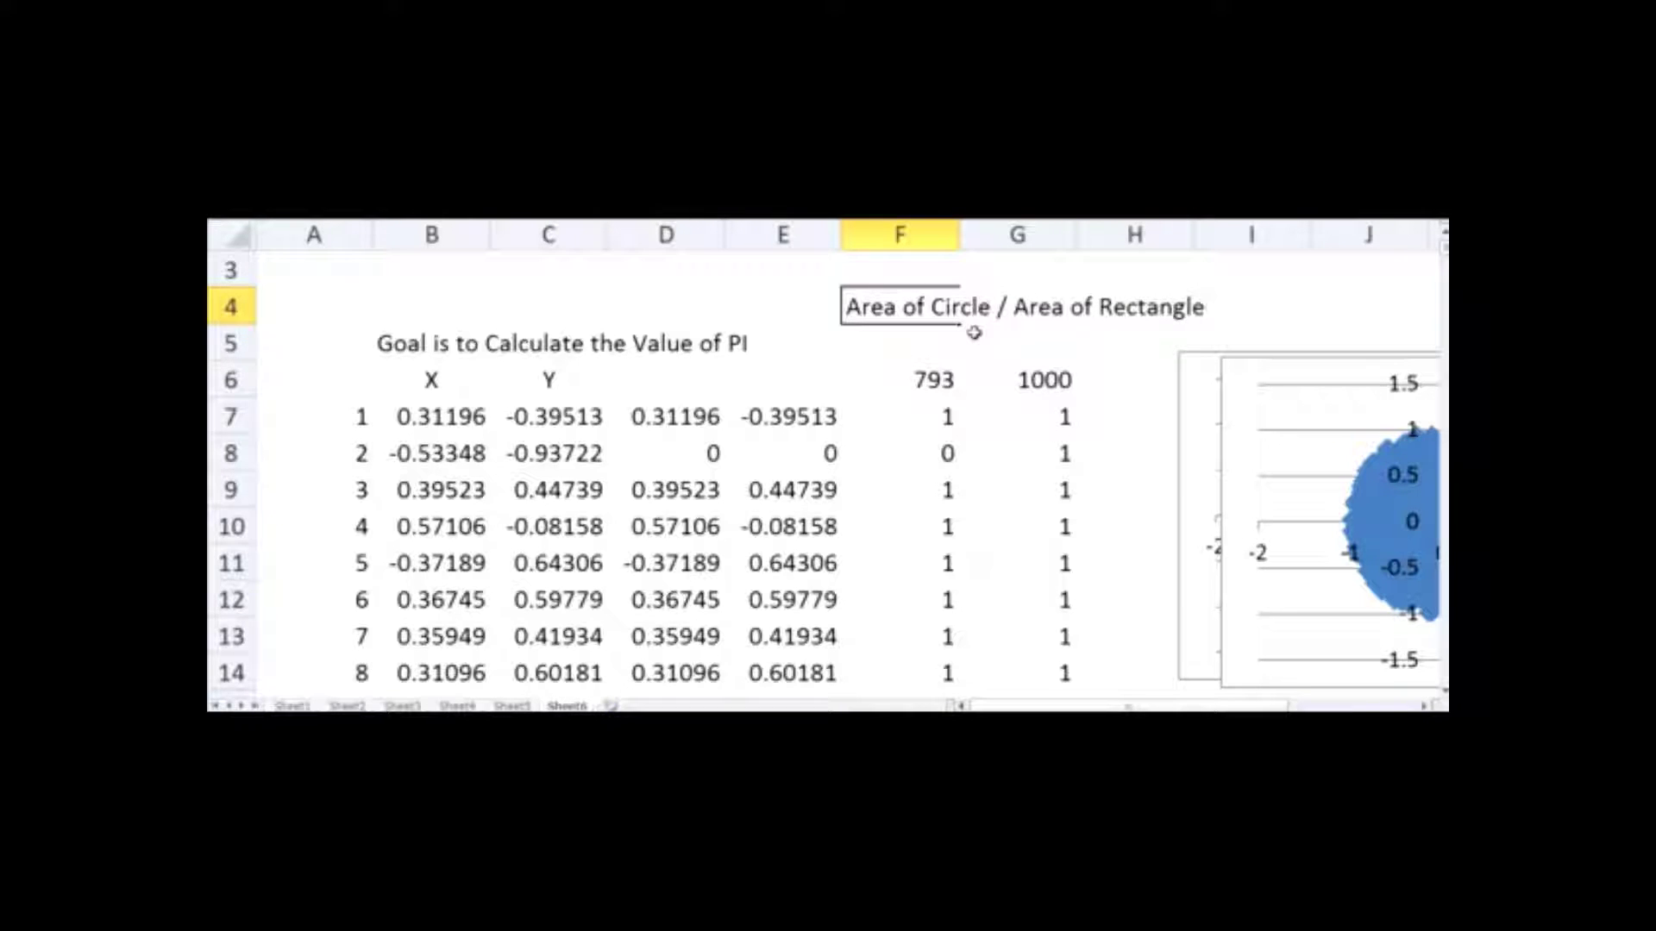
{"action": "left_click", "coordinate": [974, 333]}
Enter =F6/G6 in J4 to calculate the ratio of the circle count to the square count.
{"action": "left_click", "coordinate": [1315, 310]}
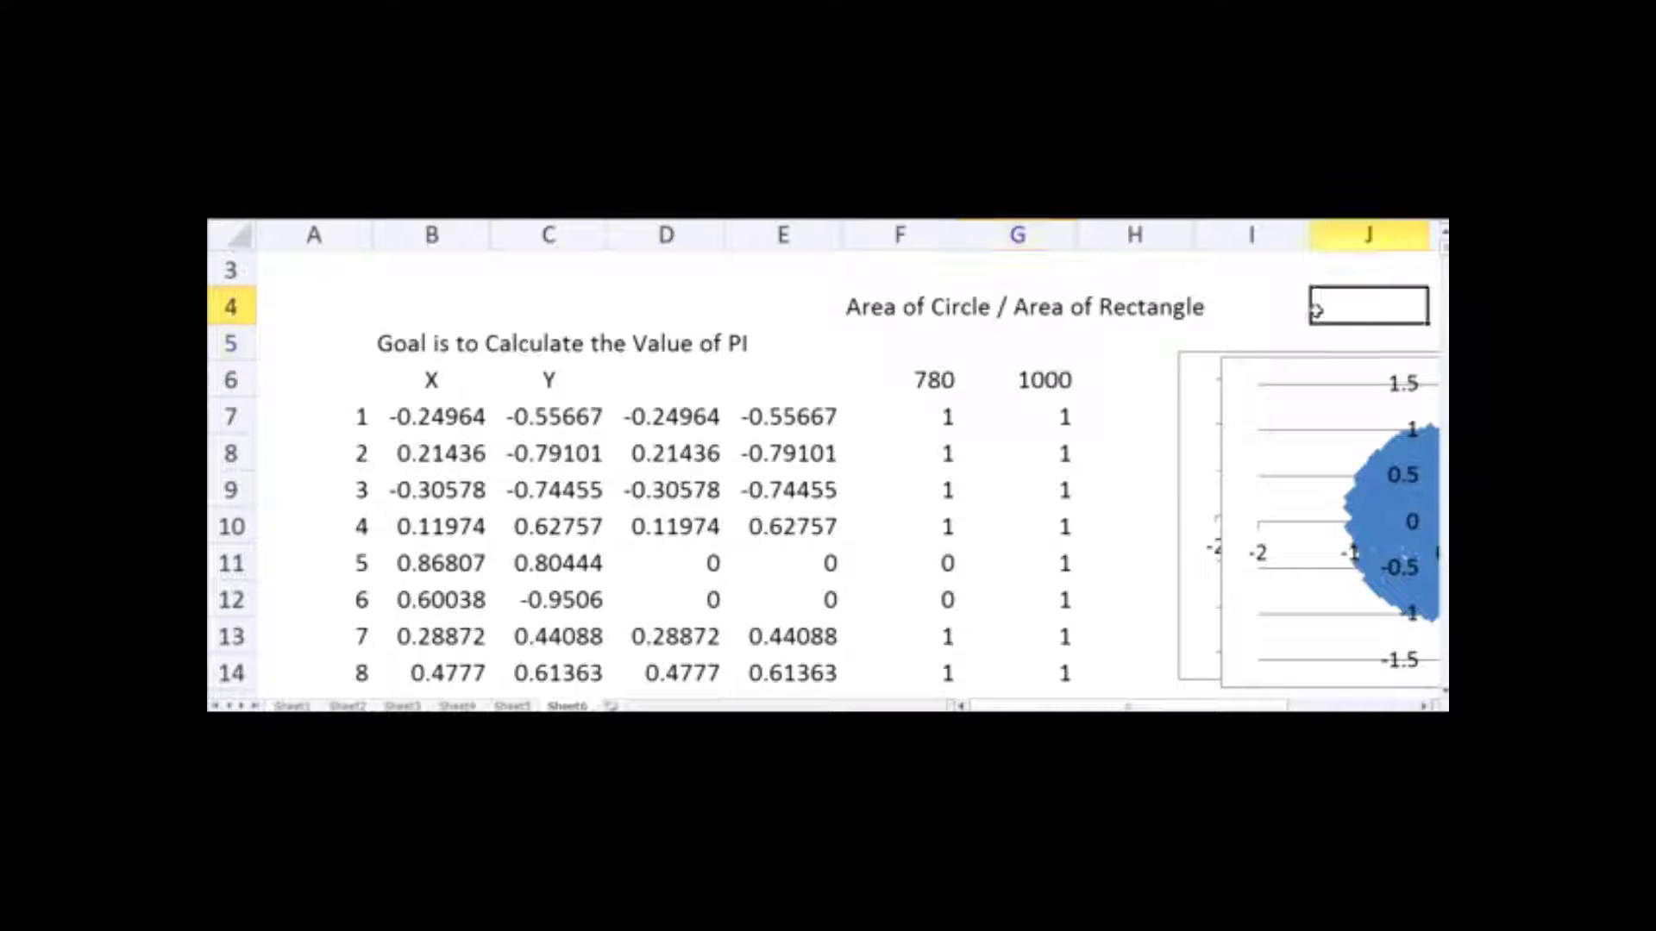
{"action": "type", "text": "="}
{"action": "left_click", "coordinate": [926, 380]}
{"action": "type", "text": "/"}
{"action": "left_click", "coordinate": [1026, 380]}
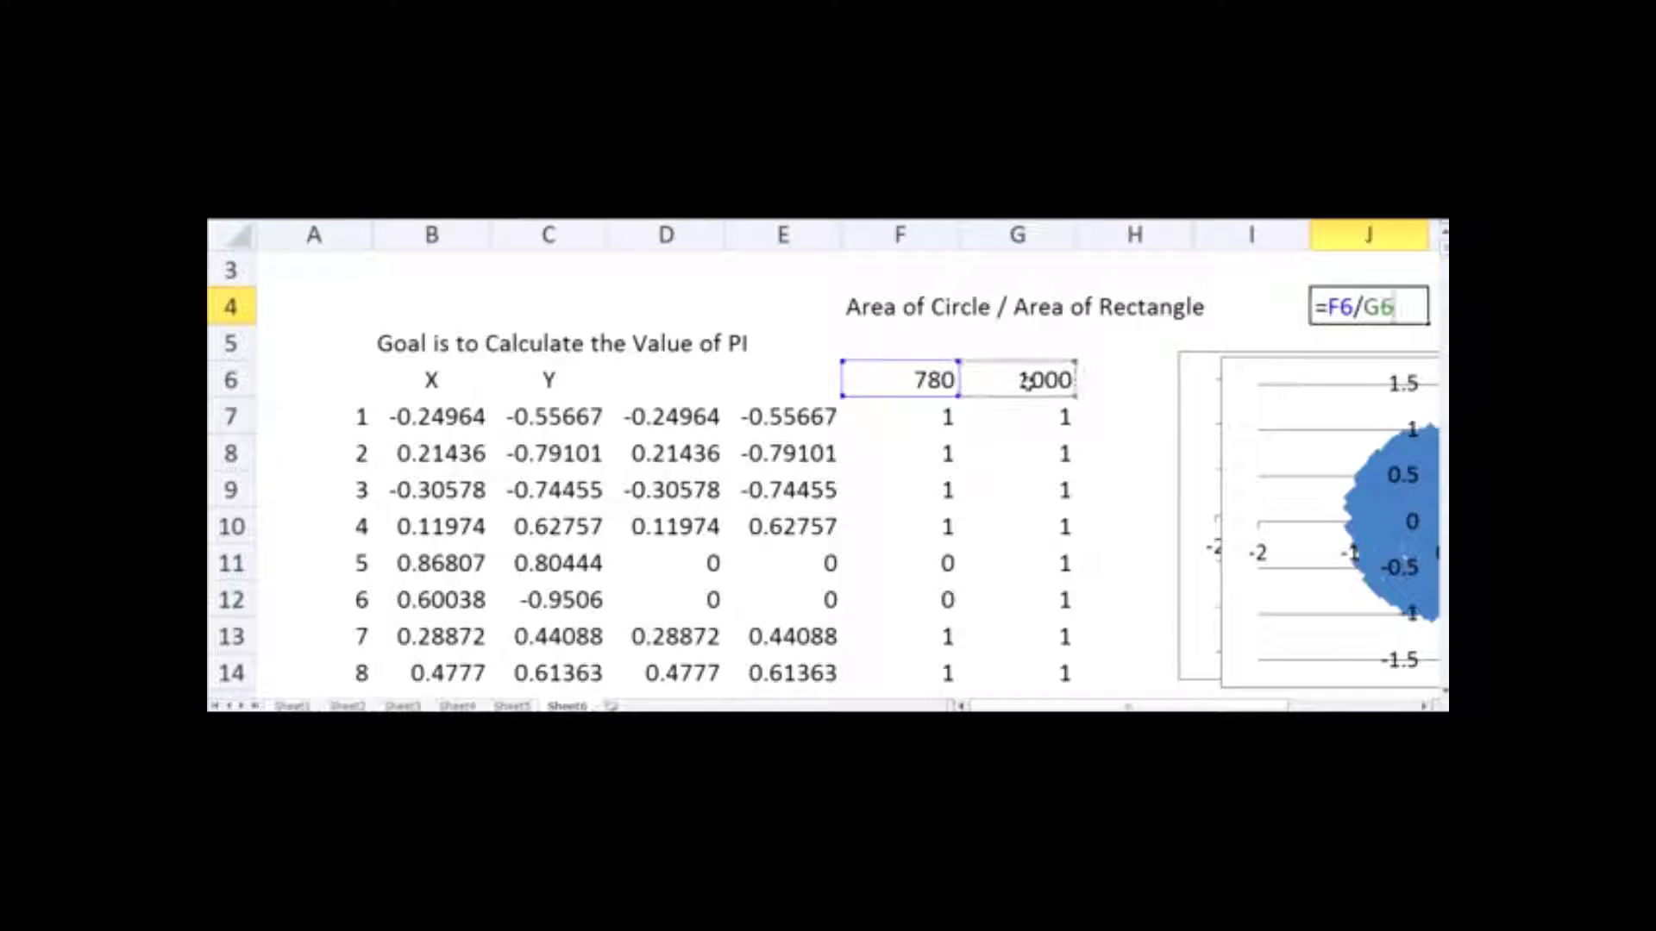
{"action": "key", "text": "Return"}
Move both charts down clear of the cells under J4 and enter =J4*4 in J5 to estimate pi.
{"action": "left_click", "coordinate": [1241, 371]}
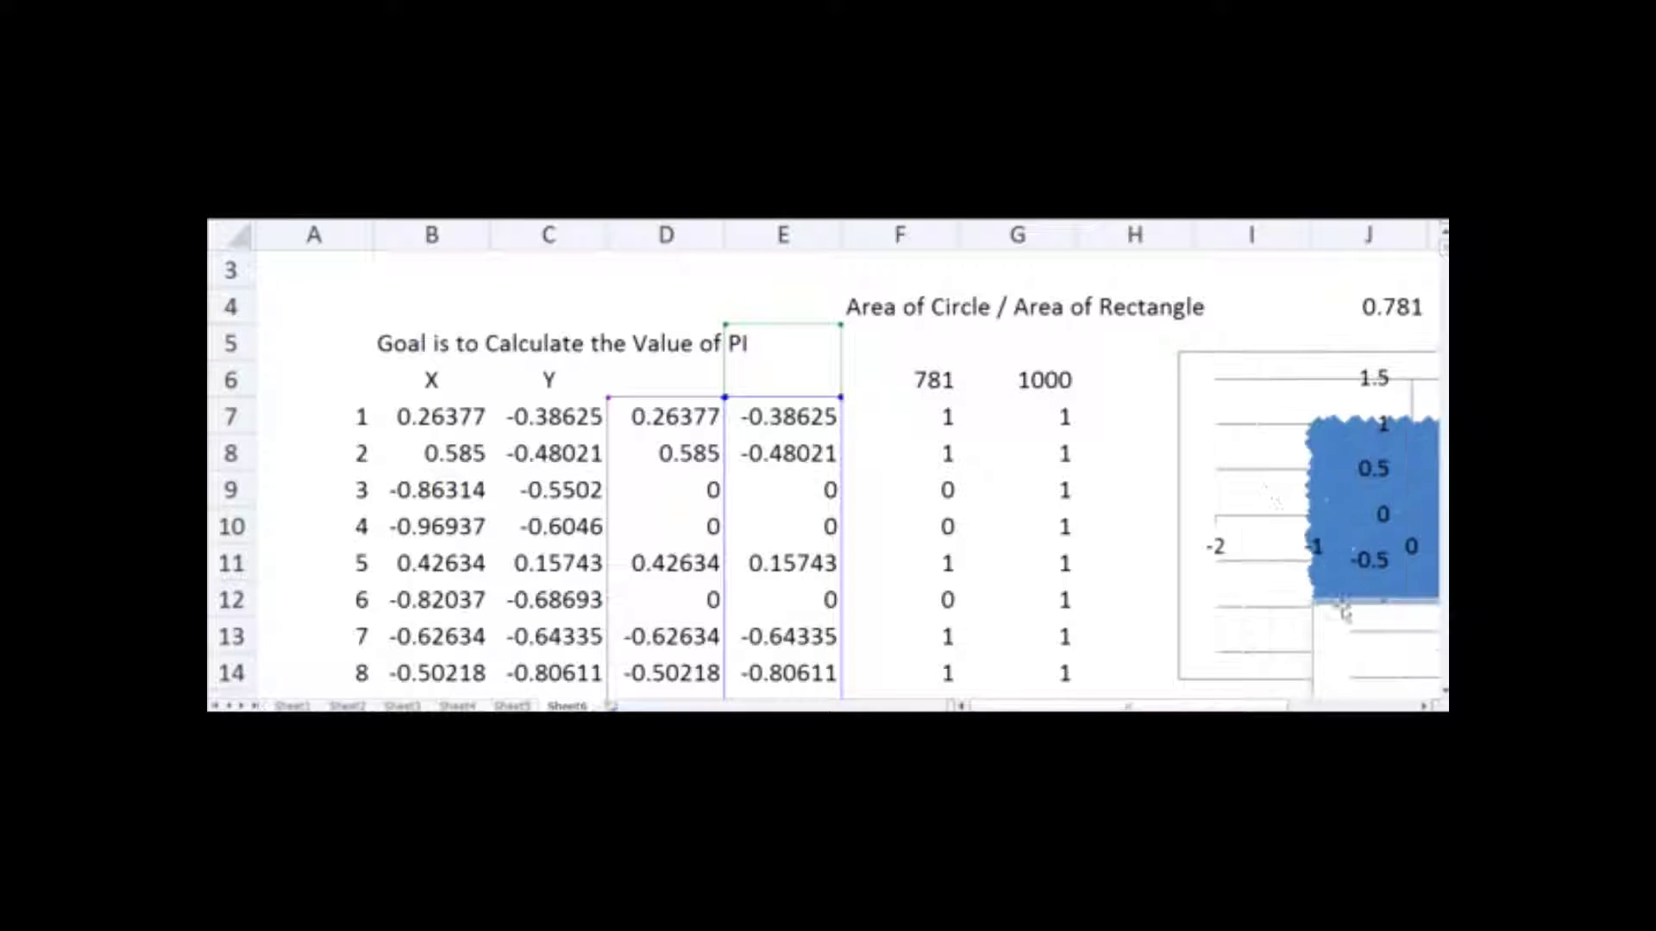
{"action": "left_click_drag", "start_coordinate": [1257, 348], "coordinate": [1302, 462]}
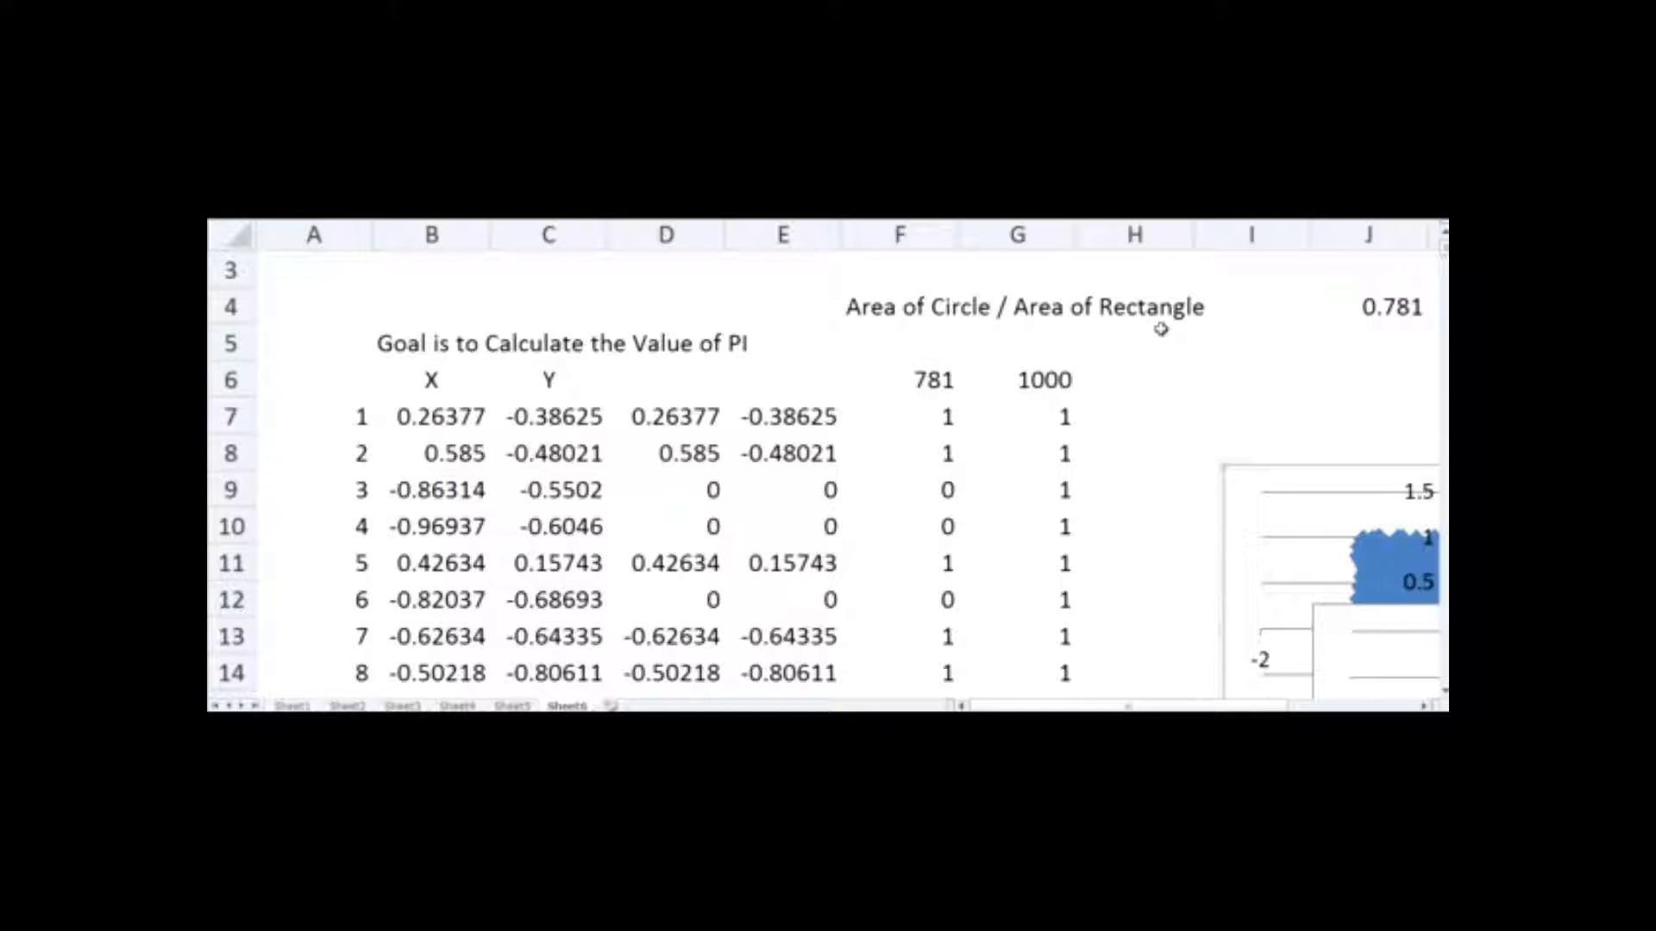
{"action": "left_click", "coordinate": [1323, 342]}
{"action": "type", "text": "="}
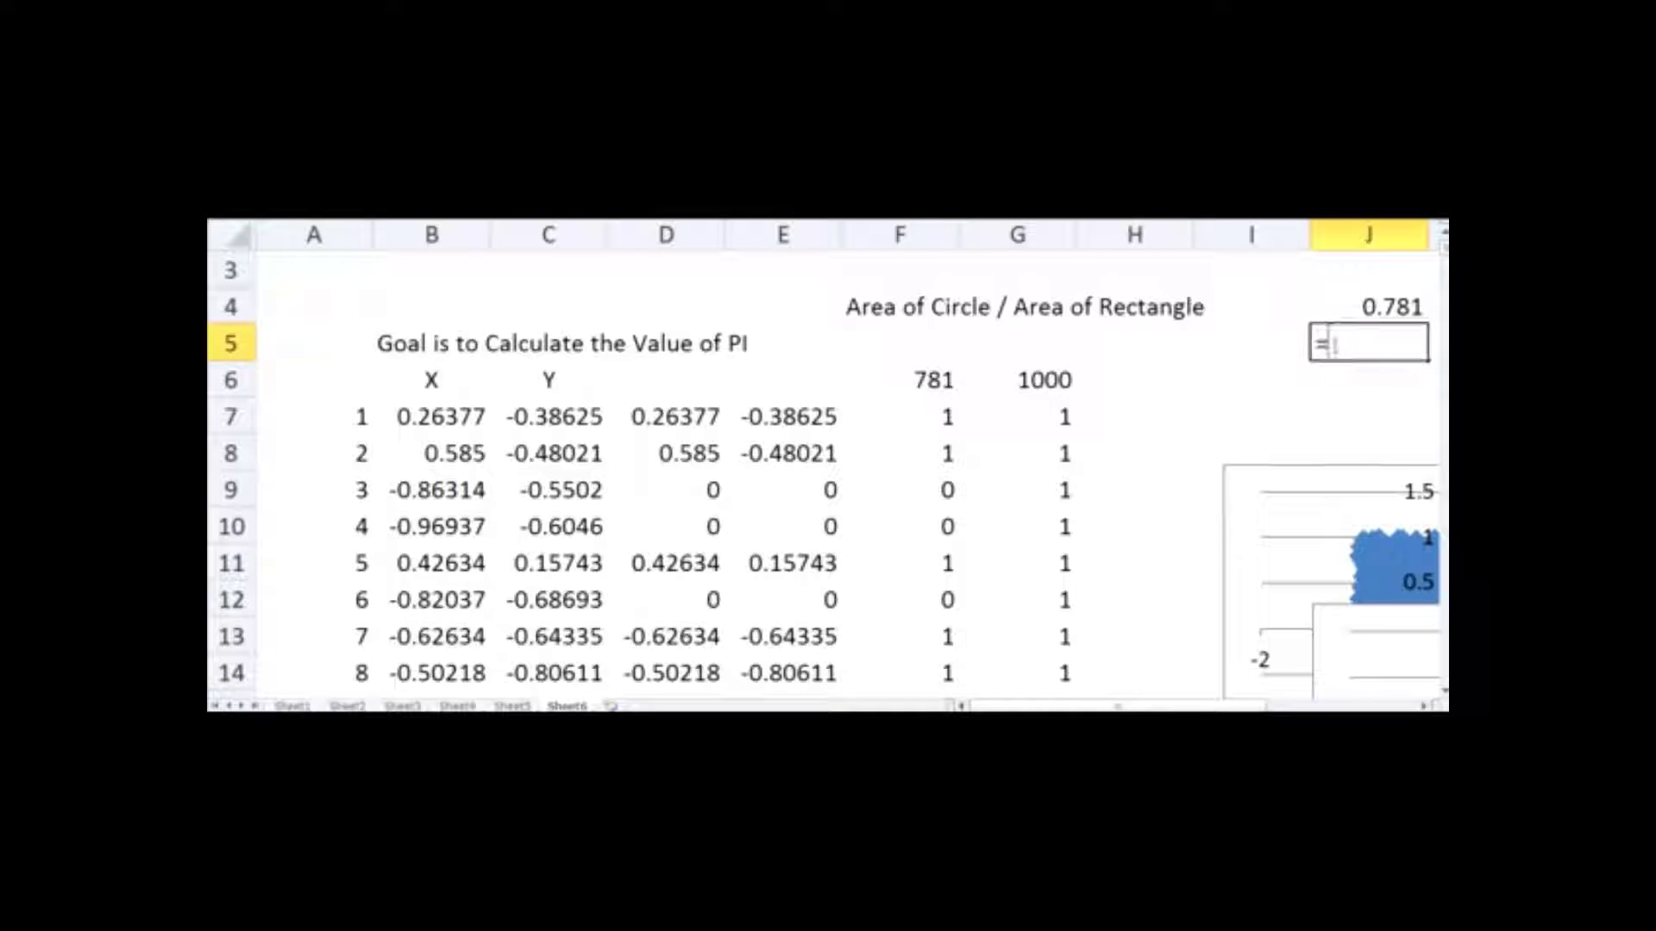
{"action": "type", "text": "J4*4"}
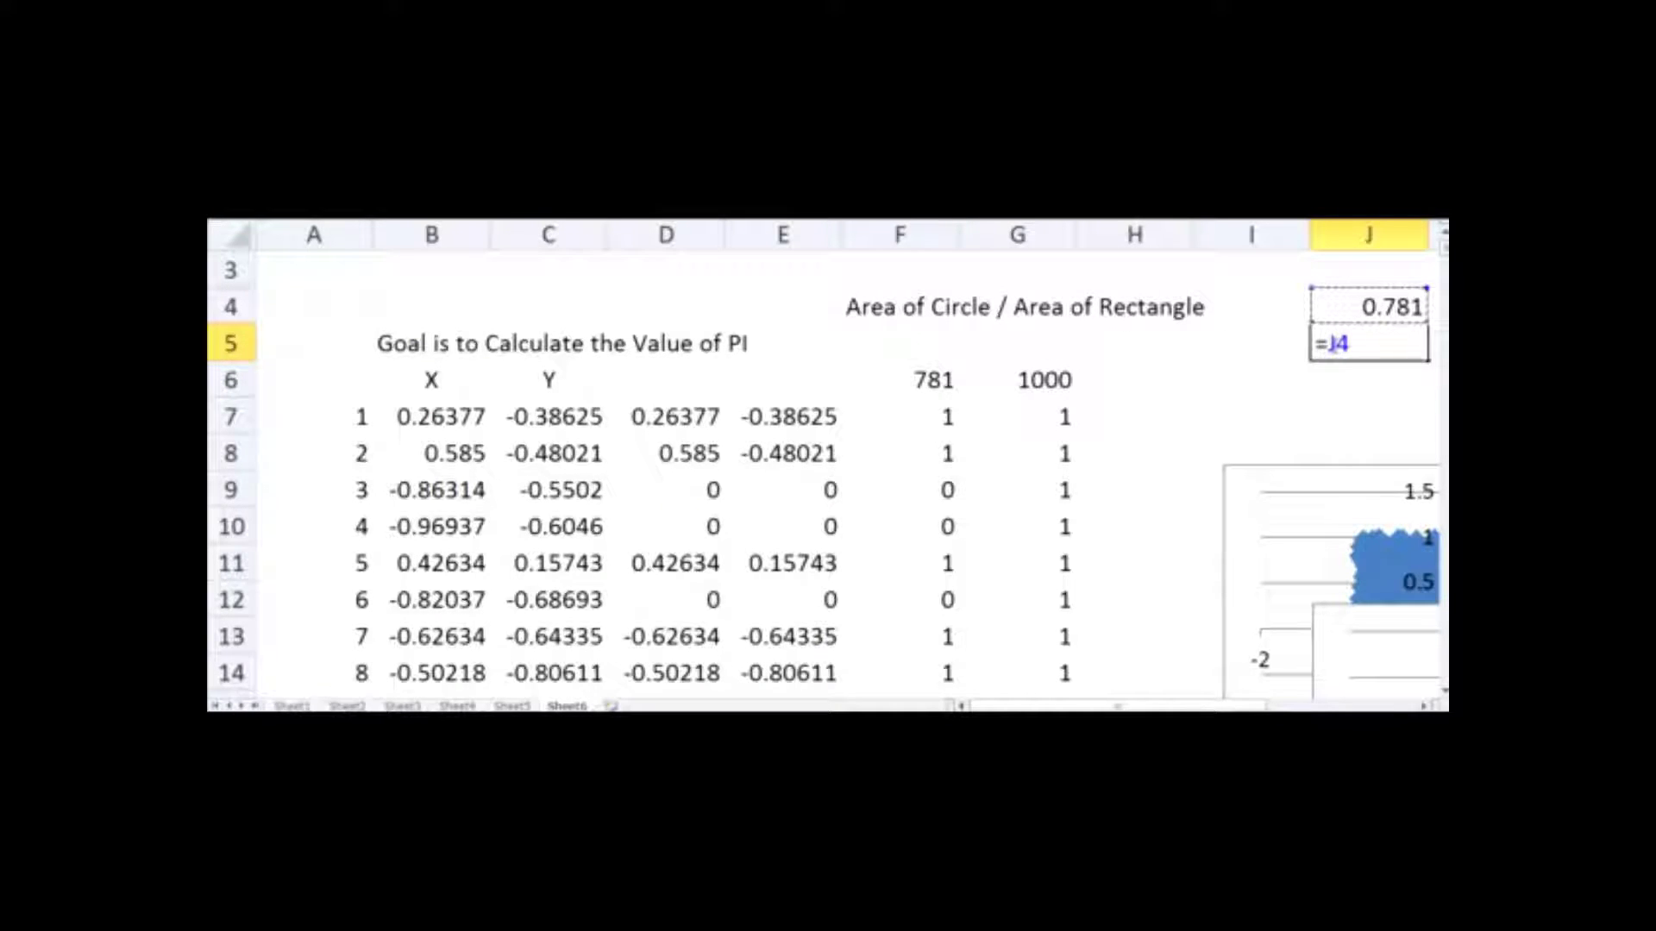
{"action": "key", "text": "Return"}
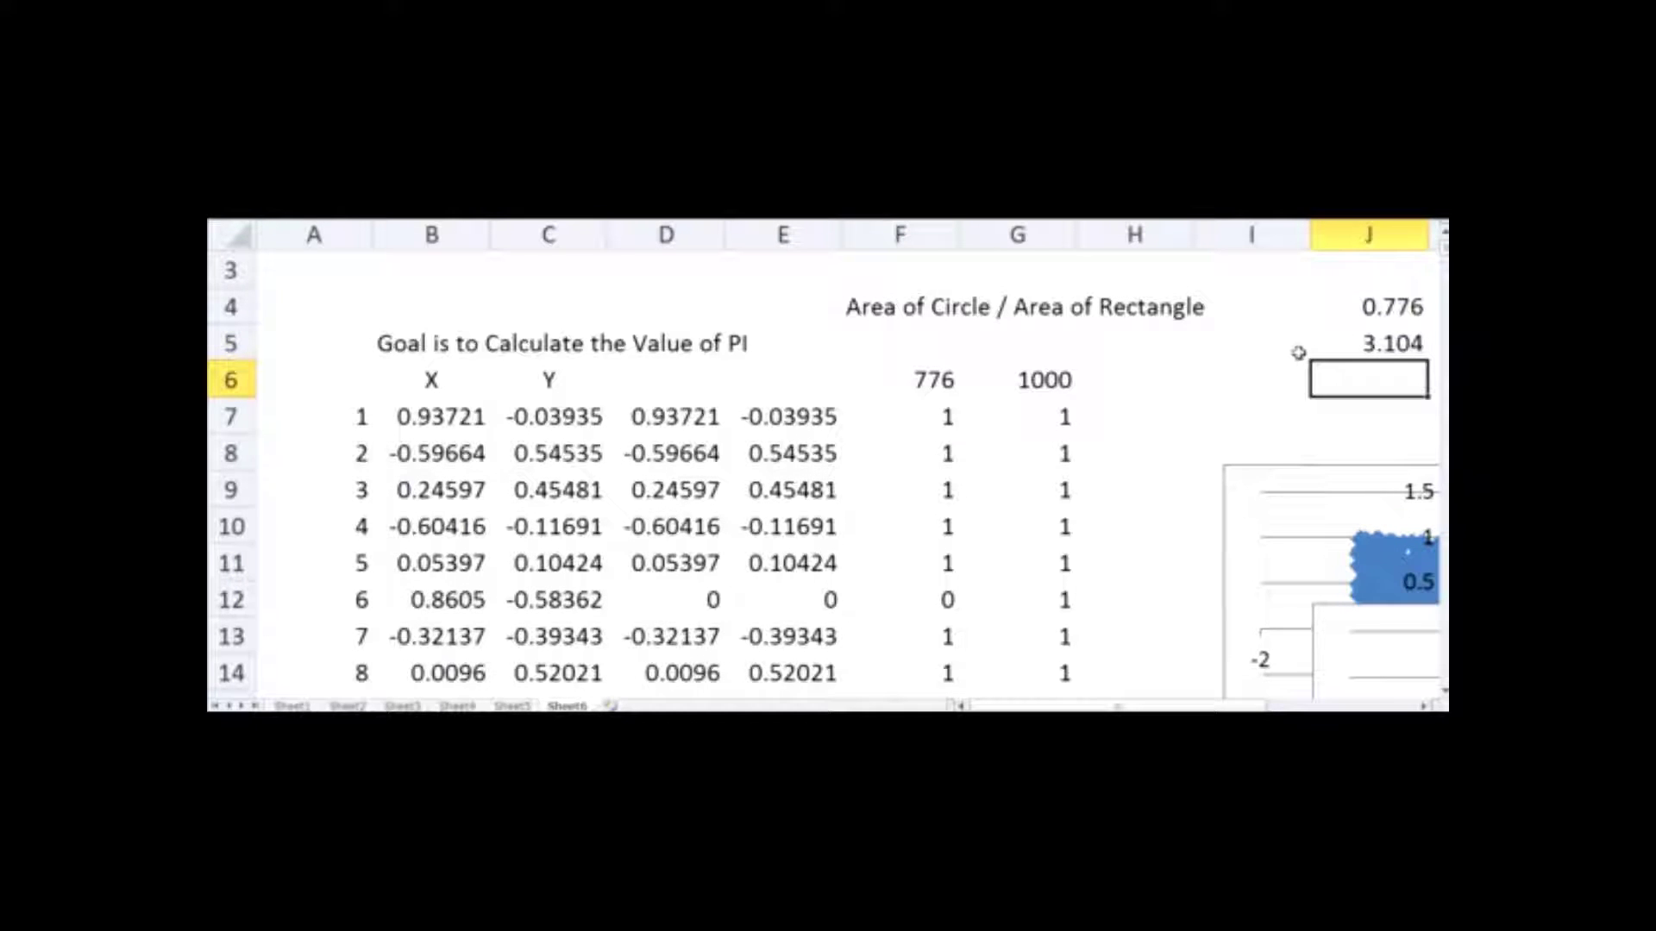
Re-enter the unchanged J5 formula a few times to redraw the 1000 random points and compare the pi estimates.
{"action": "left_click", "coordinate": [1228, 417]}
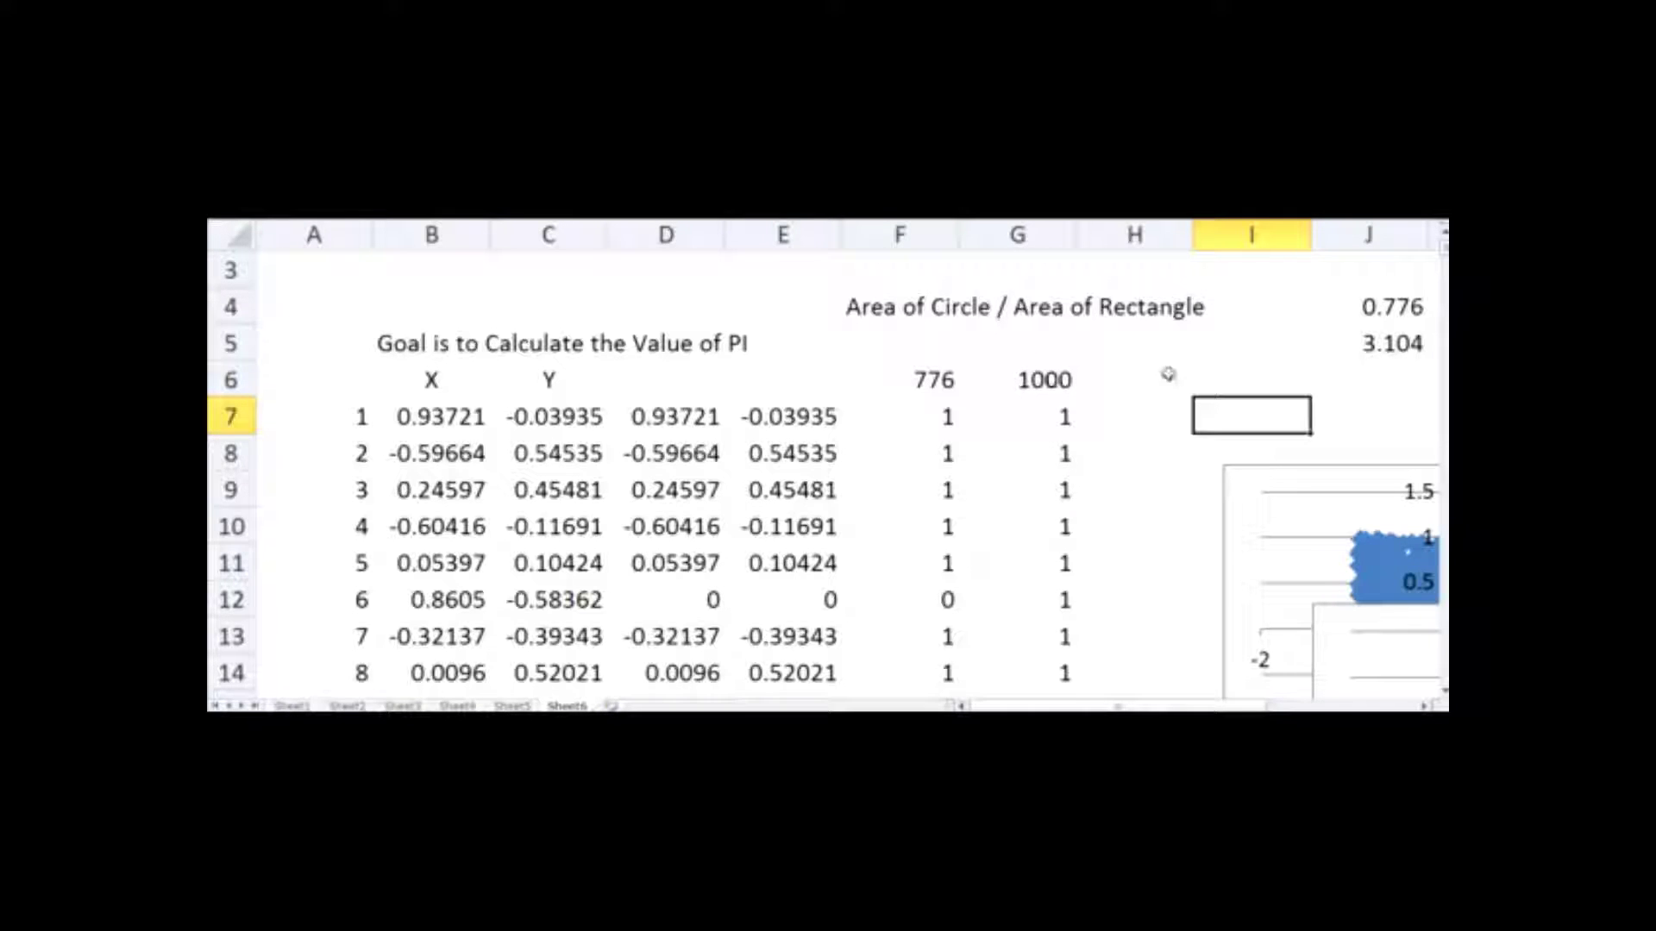
{"action": "left_click", "coordinate": [1369, 345]}
{"action": "double_click", "coordinate": [1368, 344]}
{"action": "key", "text": "Return"}
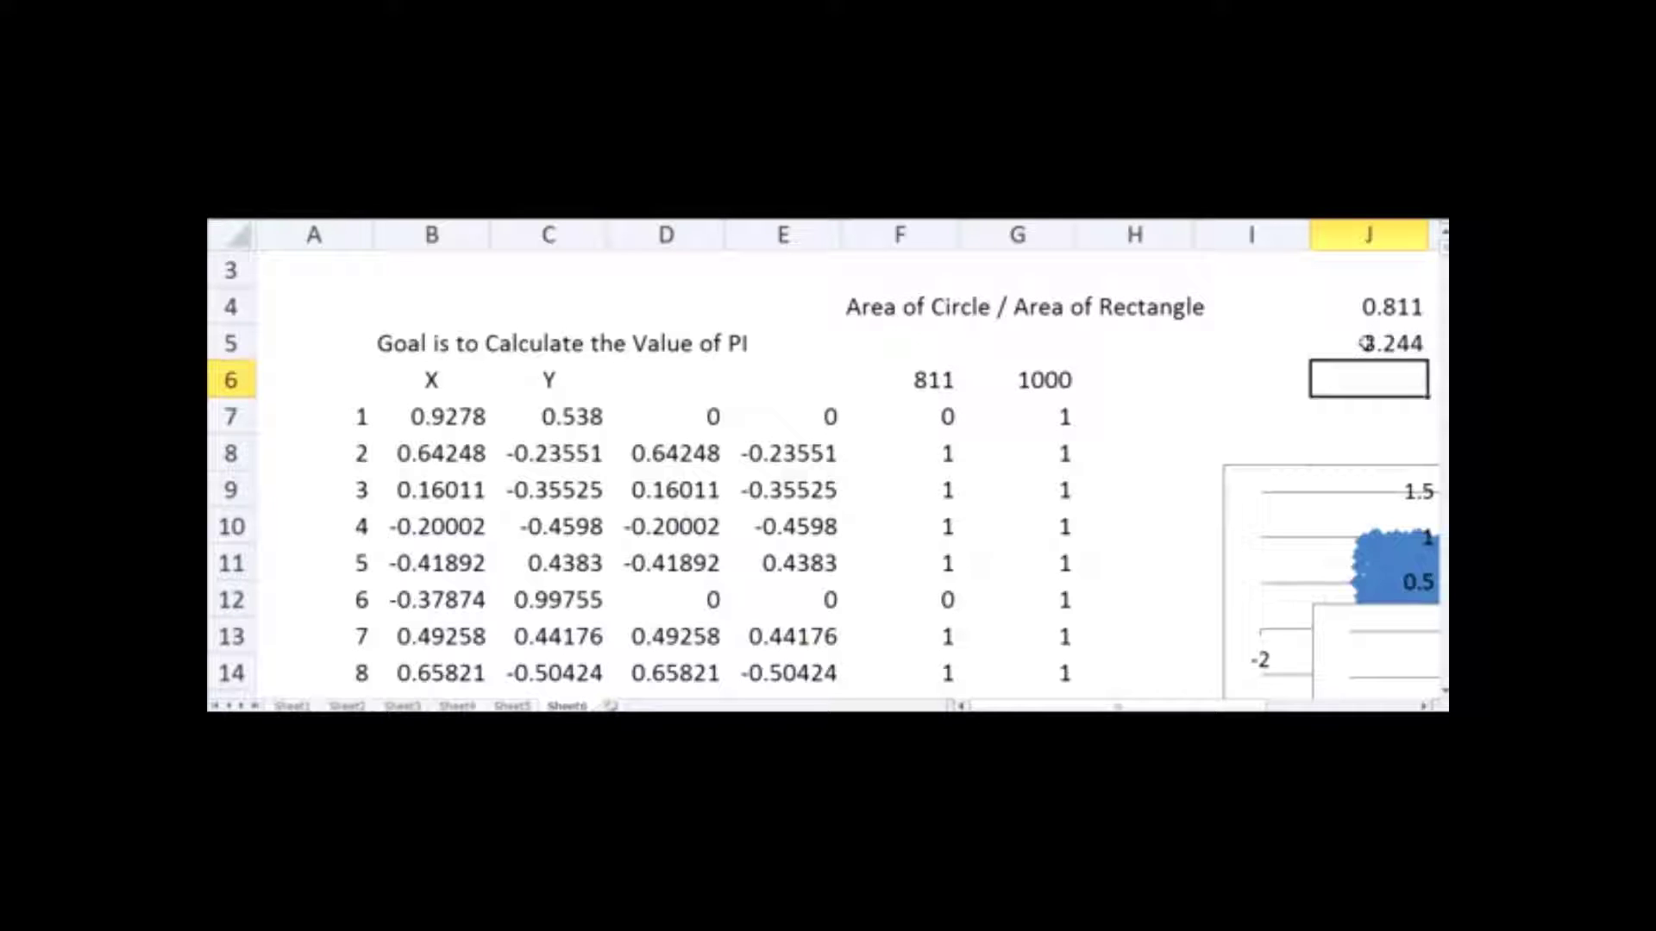
{"action": "double_click", "coordinate": [1365, 343]}
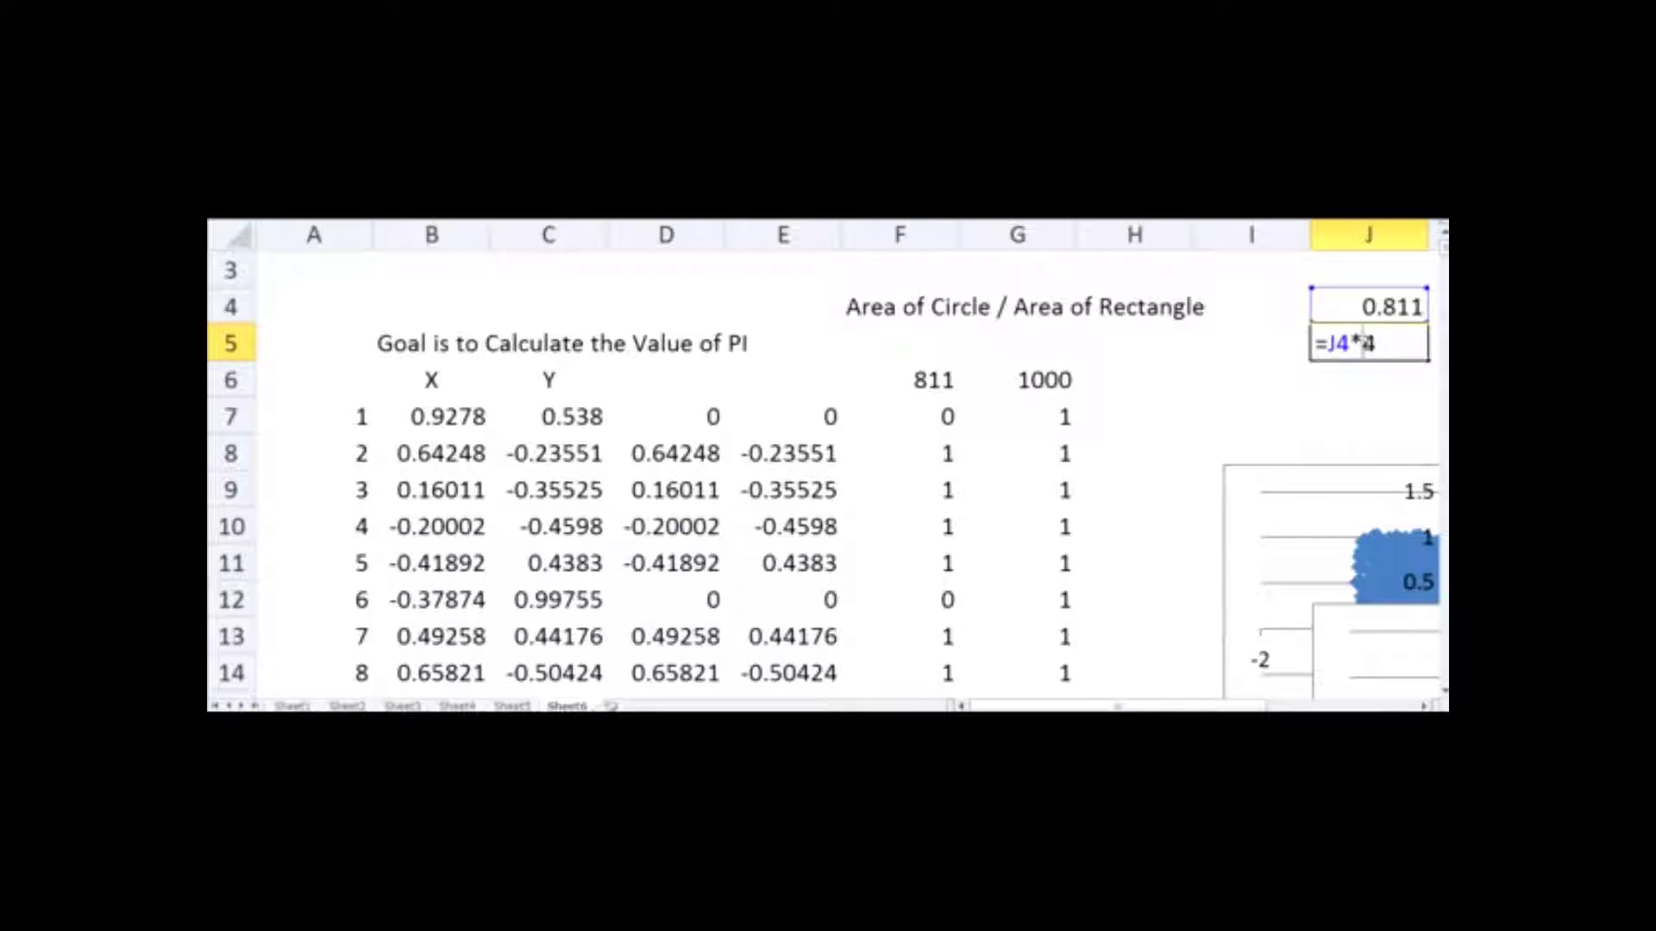
{"action": "key", "text": "Return"}
{"action": "left_click", "coordinate": [1110, 430]}
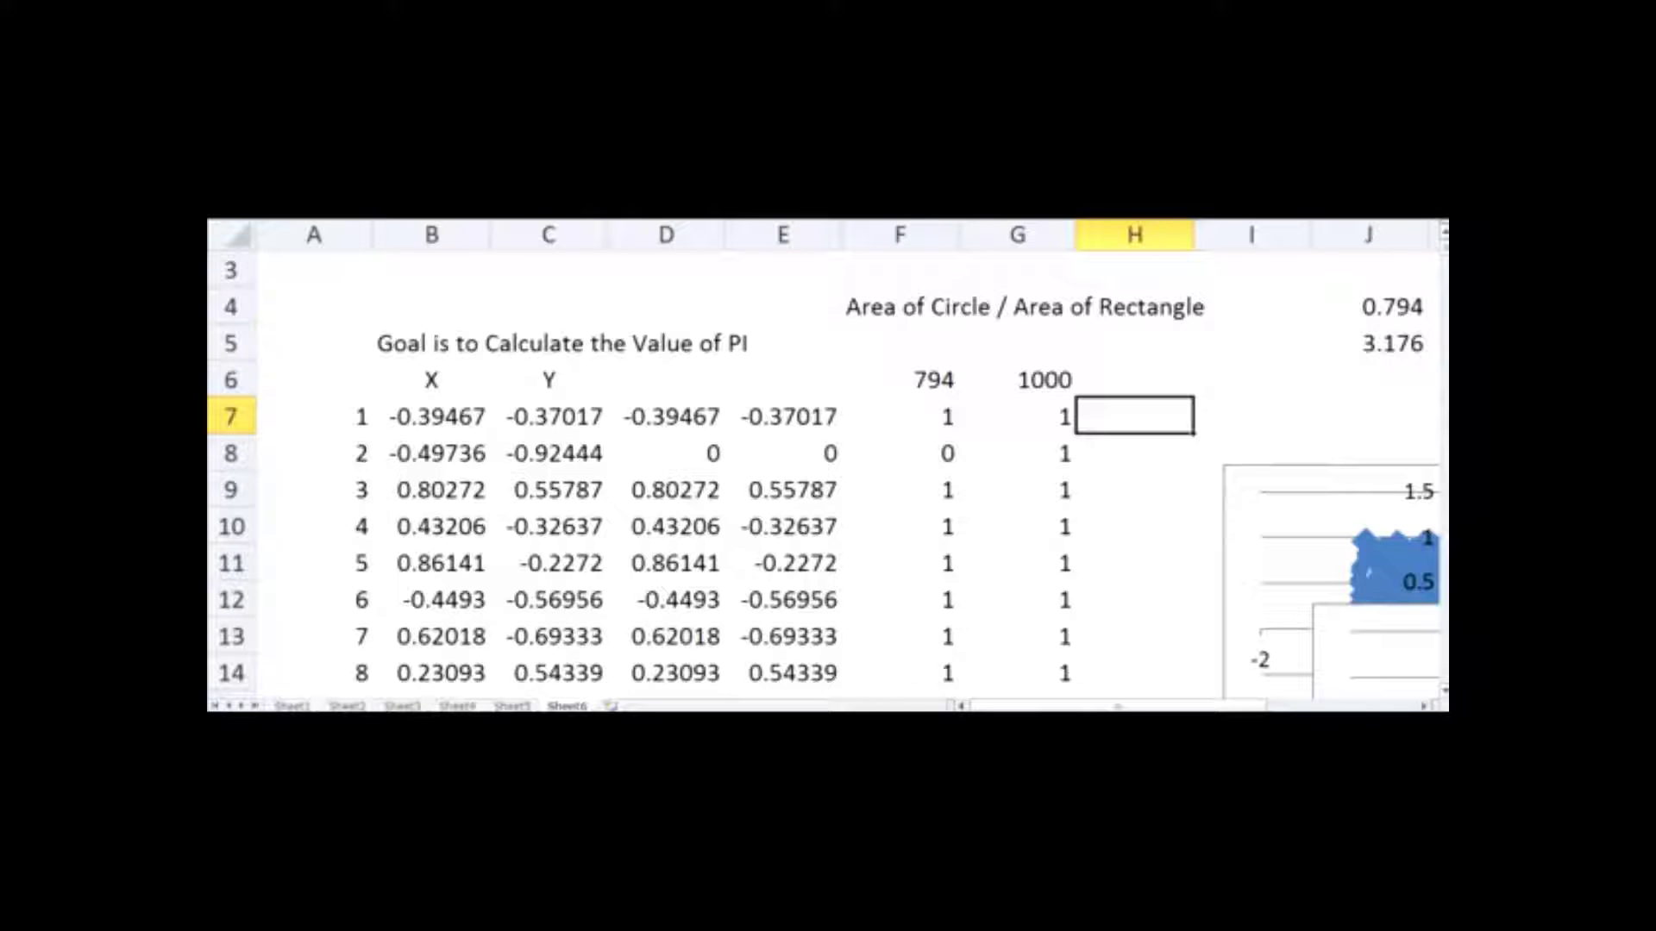
Extend the numbering, random points and counting formulas in columns A to G from the last filled rows down to row 12031.
{"action": "scroll", "coordinate": [825, 471], "scroll_direction": "down", "scroll_amount": 5}
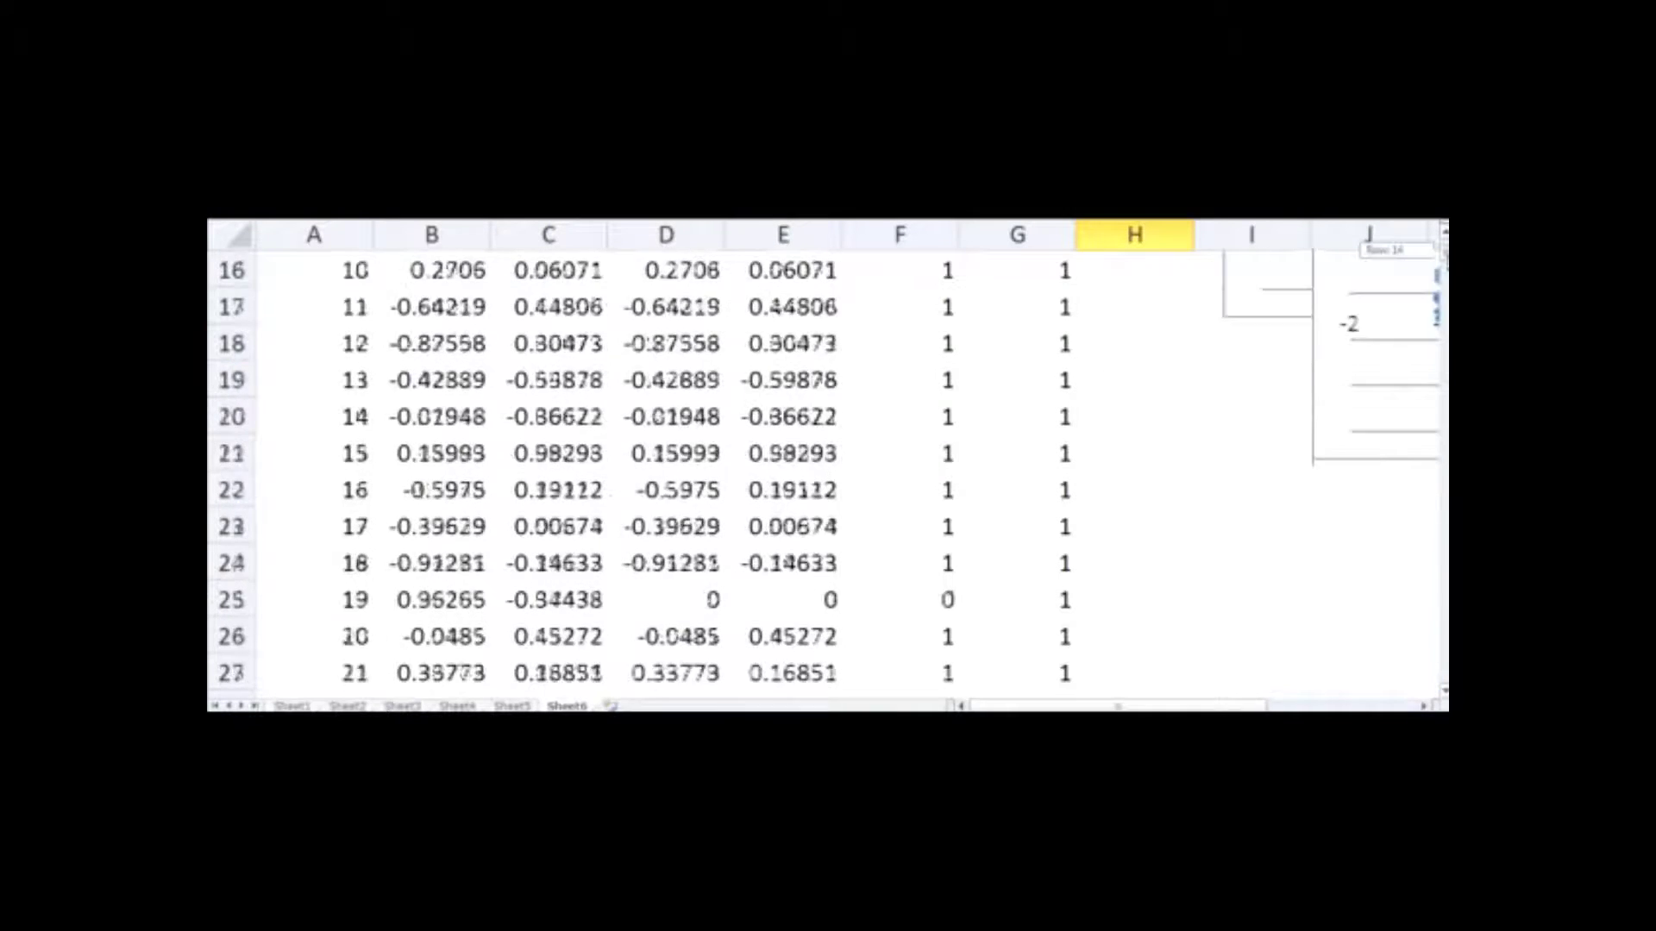
{"action": "scroll", "coordinate": [825, 470], "scroll_direction": "up", "scroll_amount": 5}
{"action": "left_click_drag", "start_coordinate": [1443, 246], "coordinate": [1443, 677]}
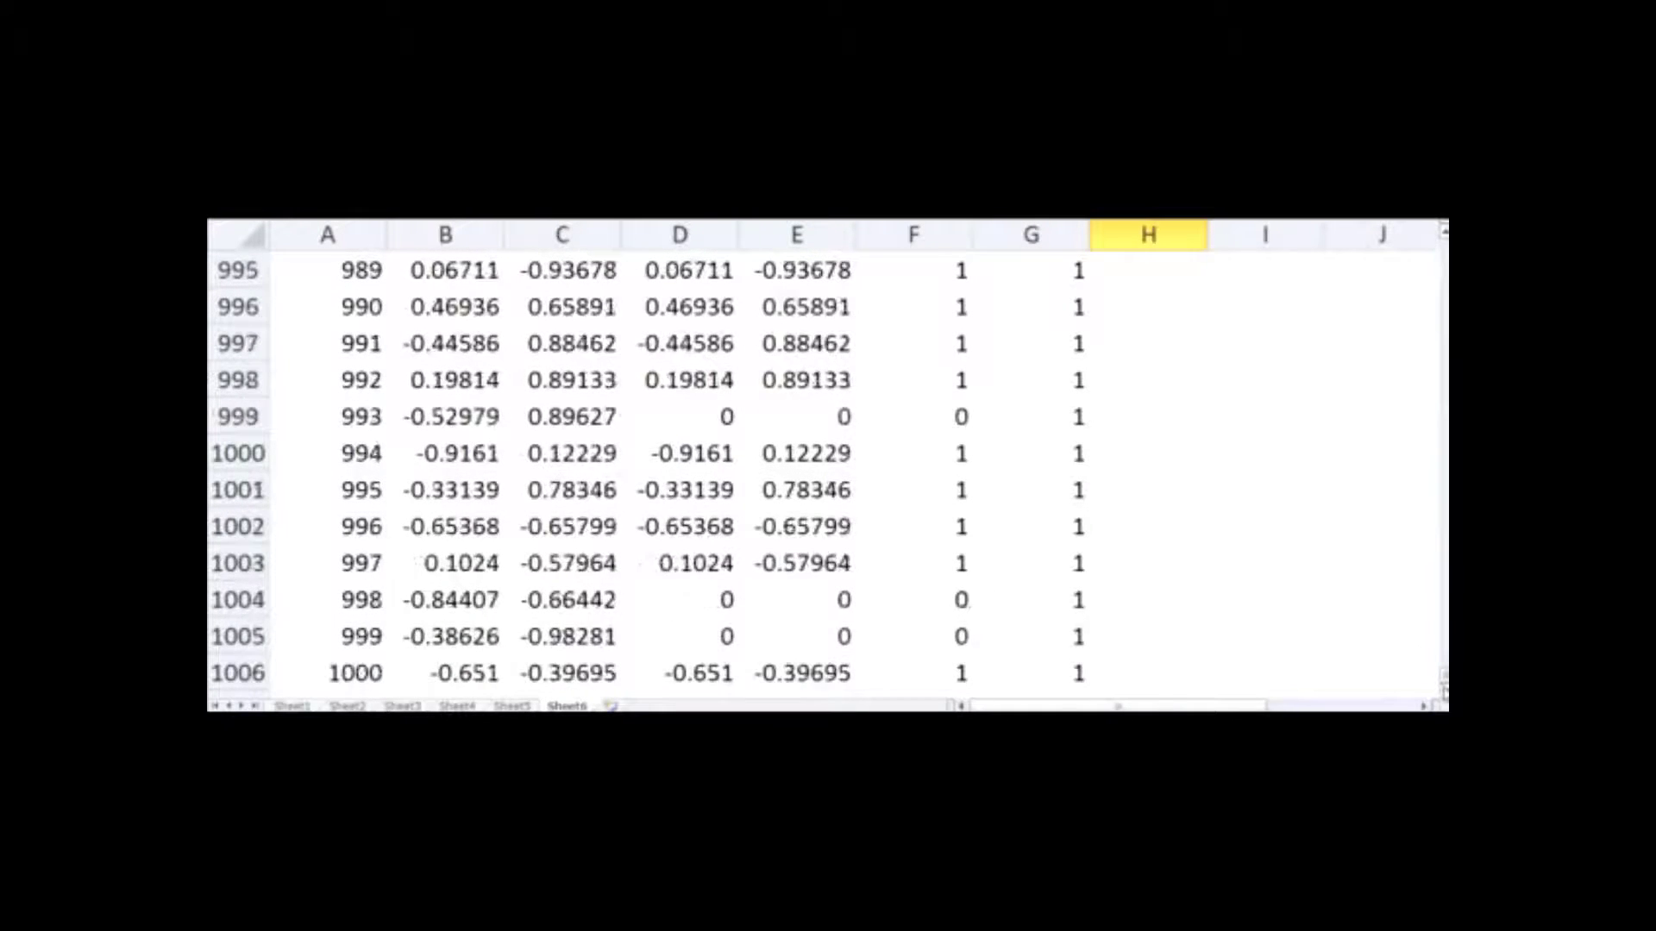
{"action": "scroll", "coordinate": [917, 647], "scroll_direction": "down", "scroll_amount": 1}
{"action": "left_click_drag", "start_coordinate": [375, 569], "coordinate": [1093, 657]}
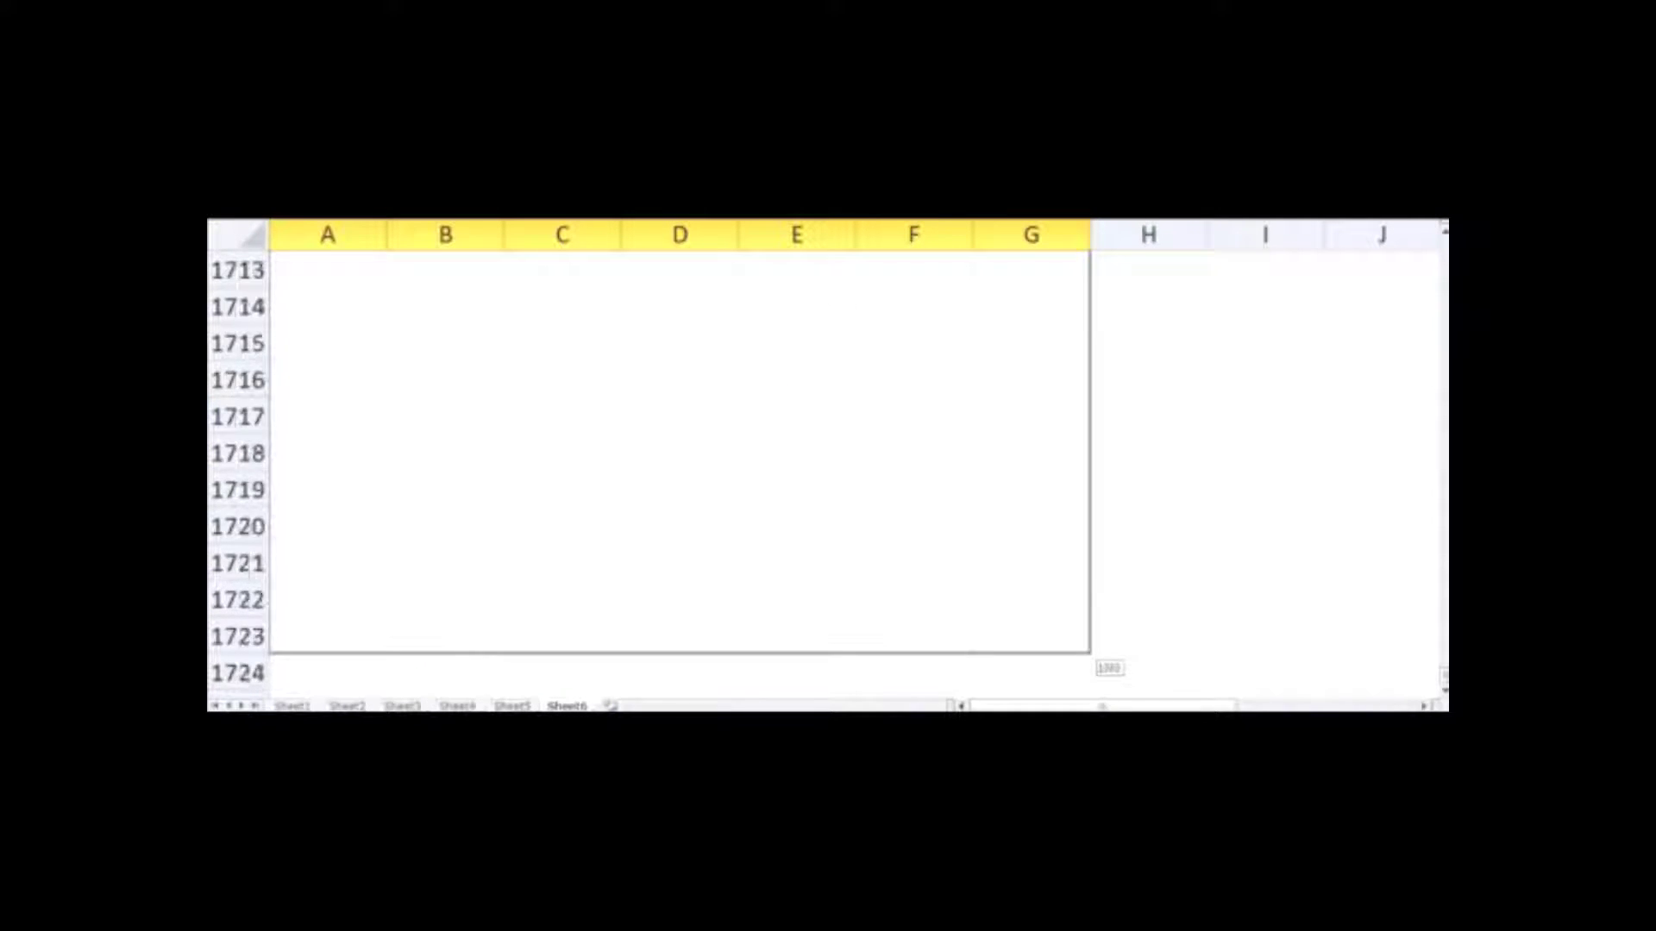
{"action": "left_click_drag", "start_coordinate": [1093, 657], "coordinate": [1094, 657]}
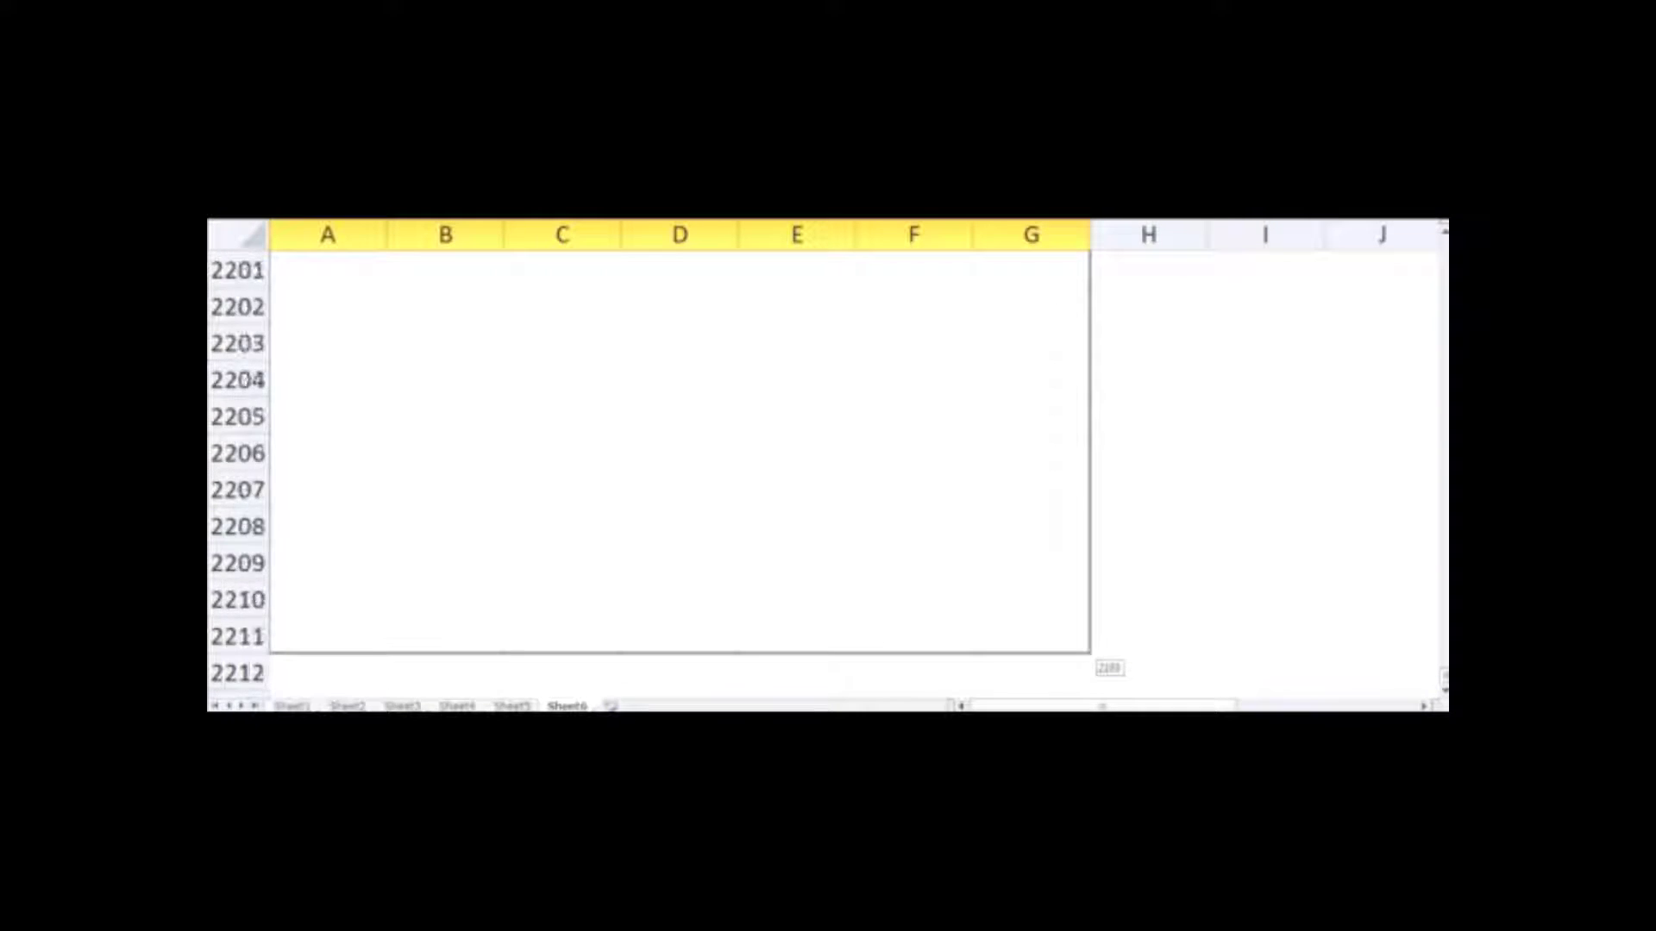
{"action": "left_click_drag", "start_coordinate": [1093, 657], "coordinate": [1108, 657]}
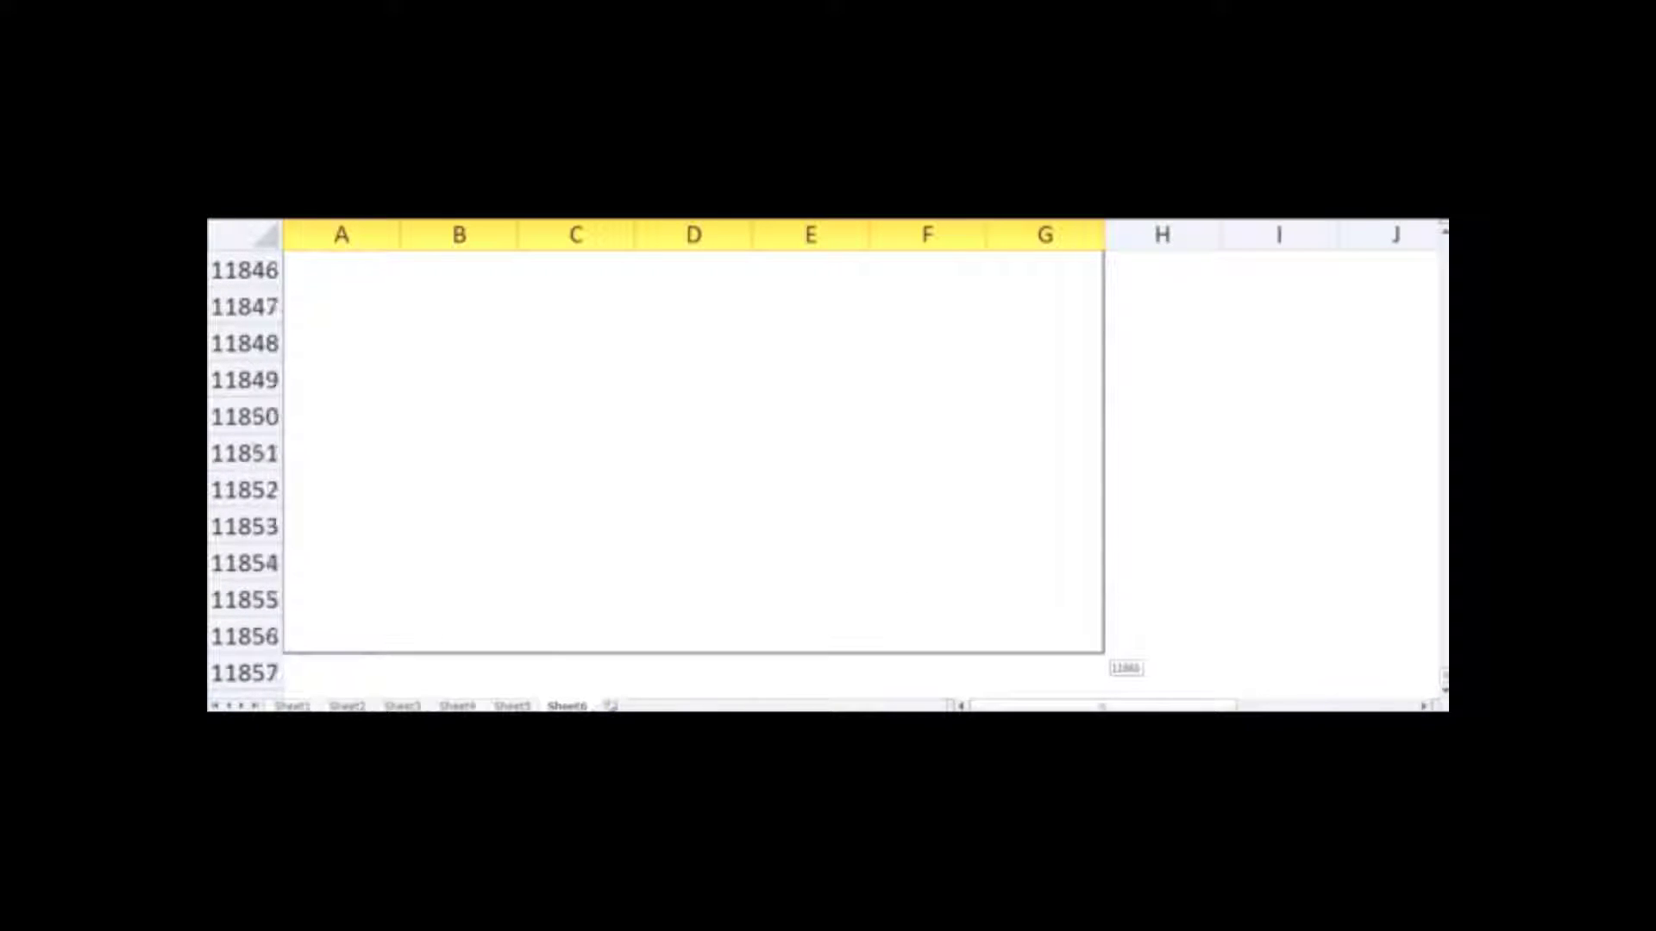
{"action": "left_click_drag", "start_coordinate": [1108, 657], "coordinate": [846, 681]}
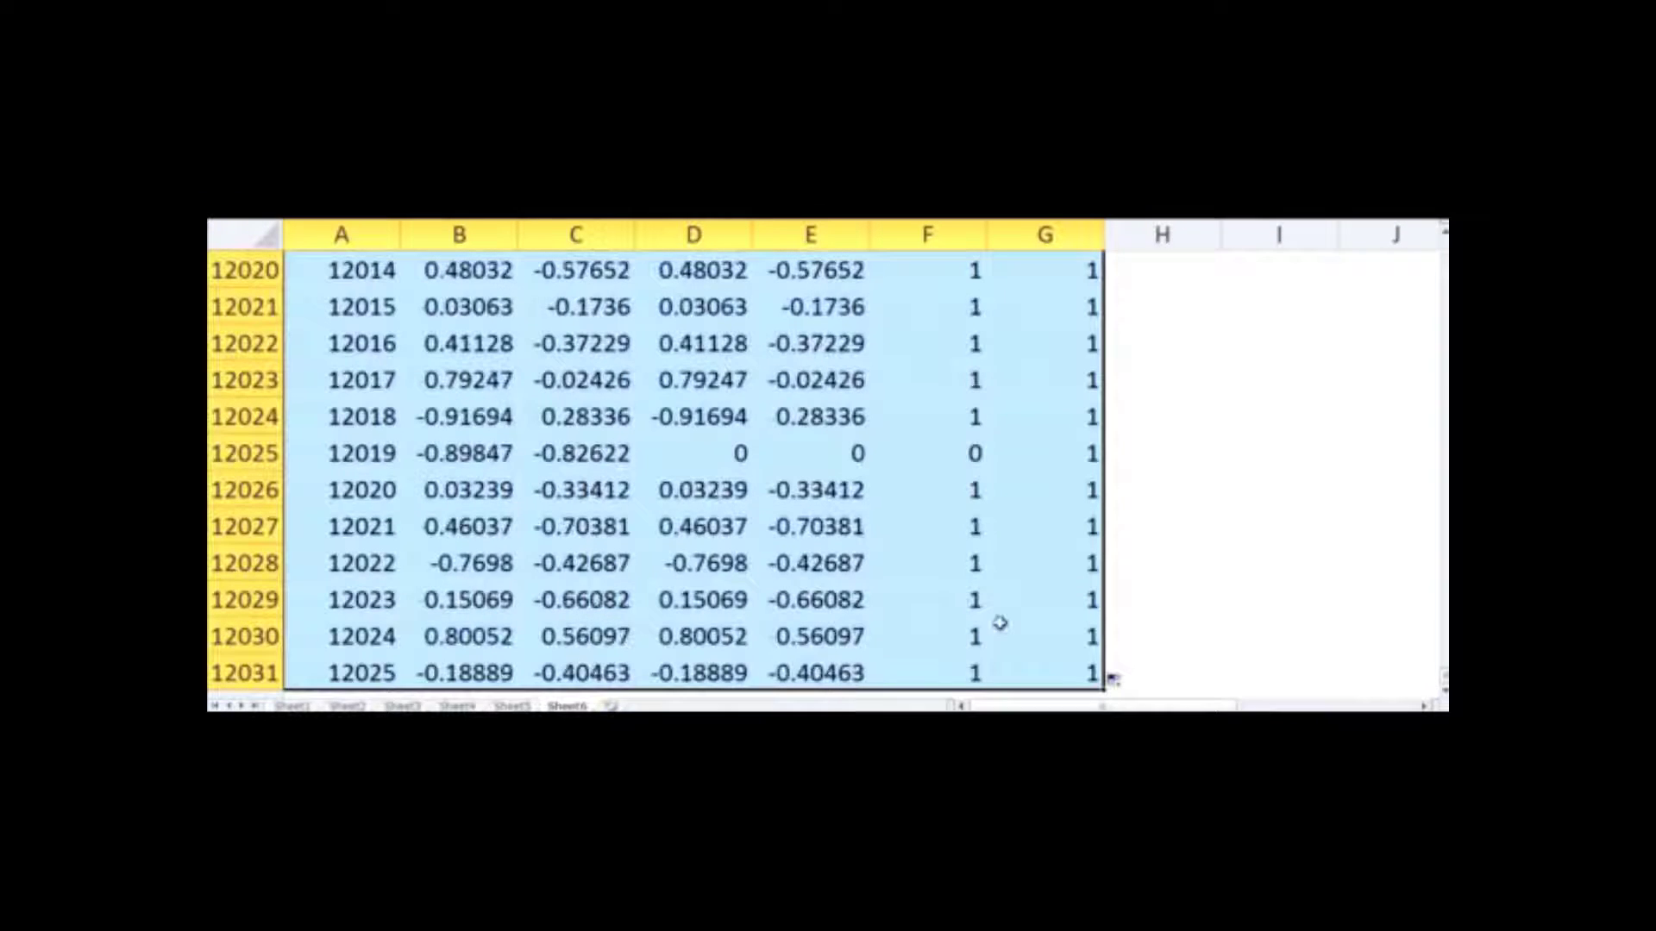
Extend the SUM range in F6 to F7:F10006 so it covers 10000 points.
{"action": "left_click_drag", "start_coordinate": [1443, 686], "coordinate": [1443, 250]}
{"action": "left_click", "coordinate": [910, 457]}
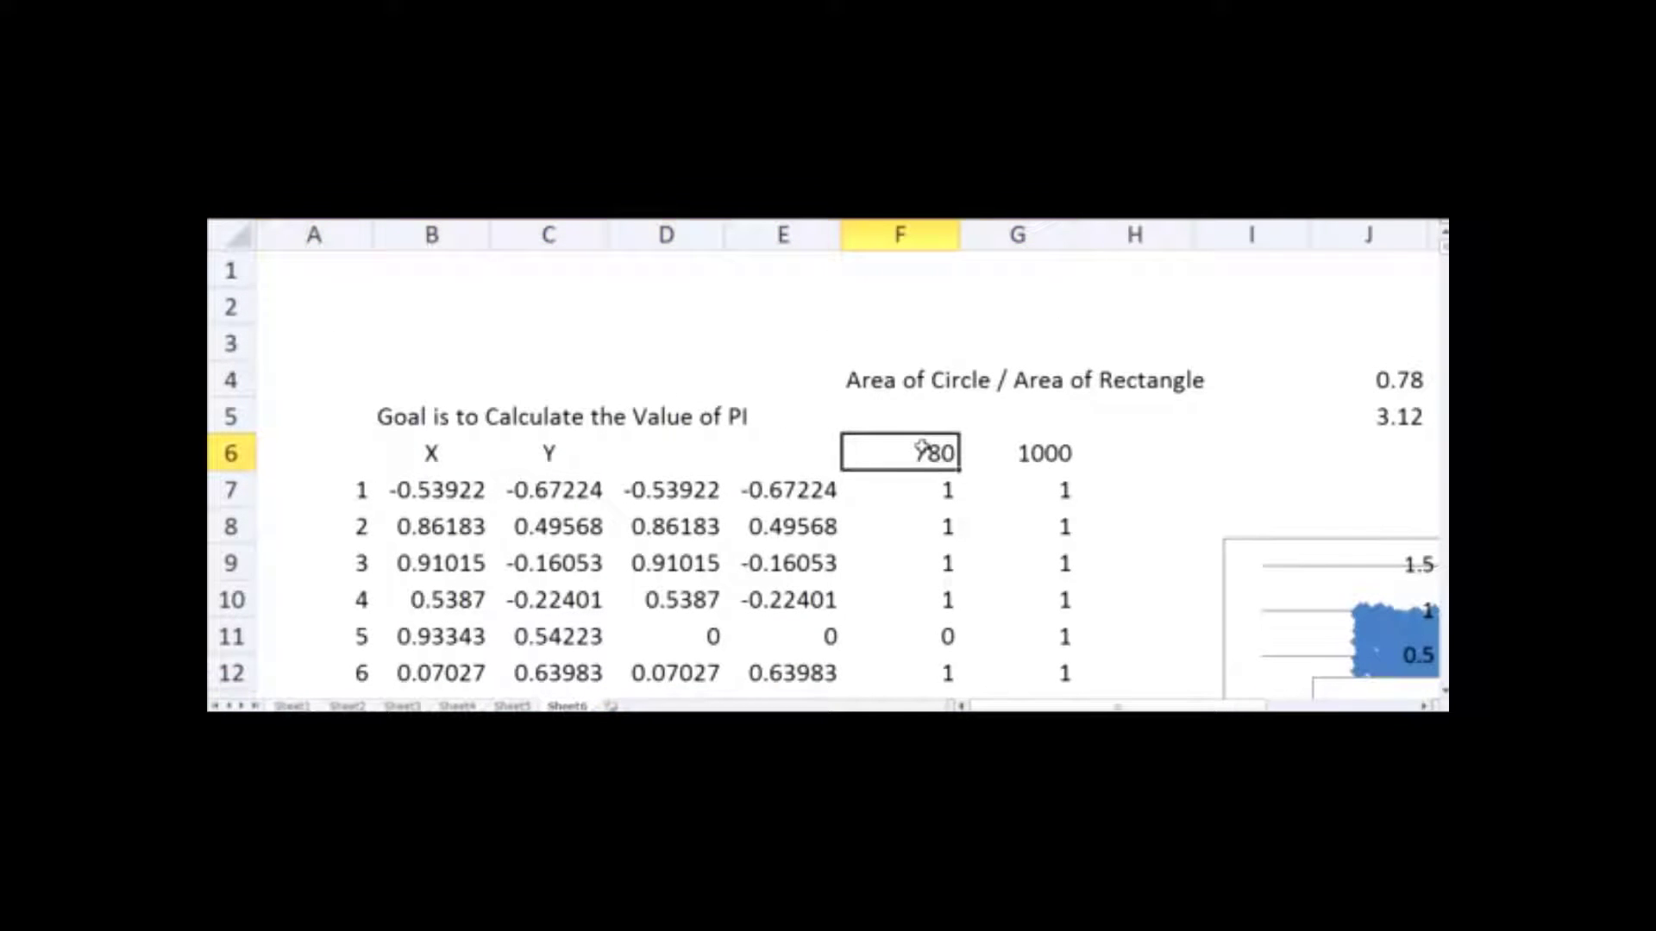
{"action": "double_click", "coordinate": [915, 455]}
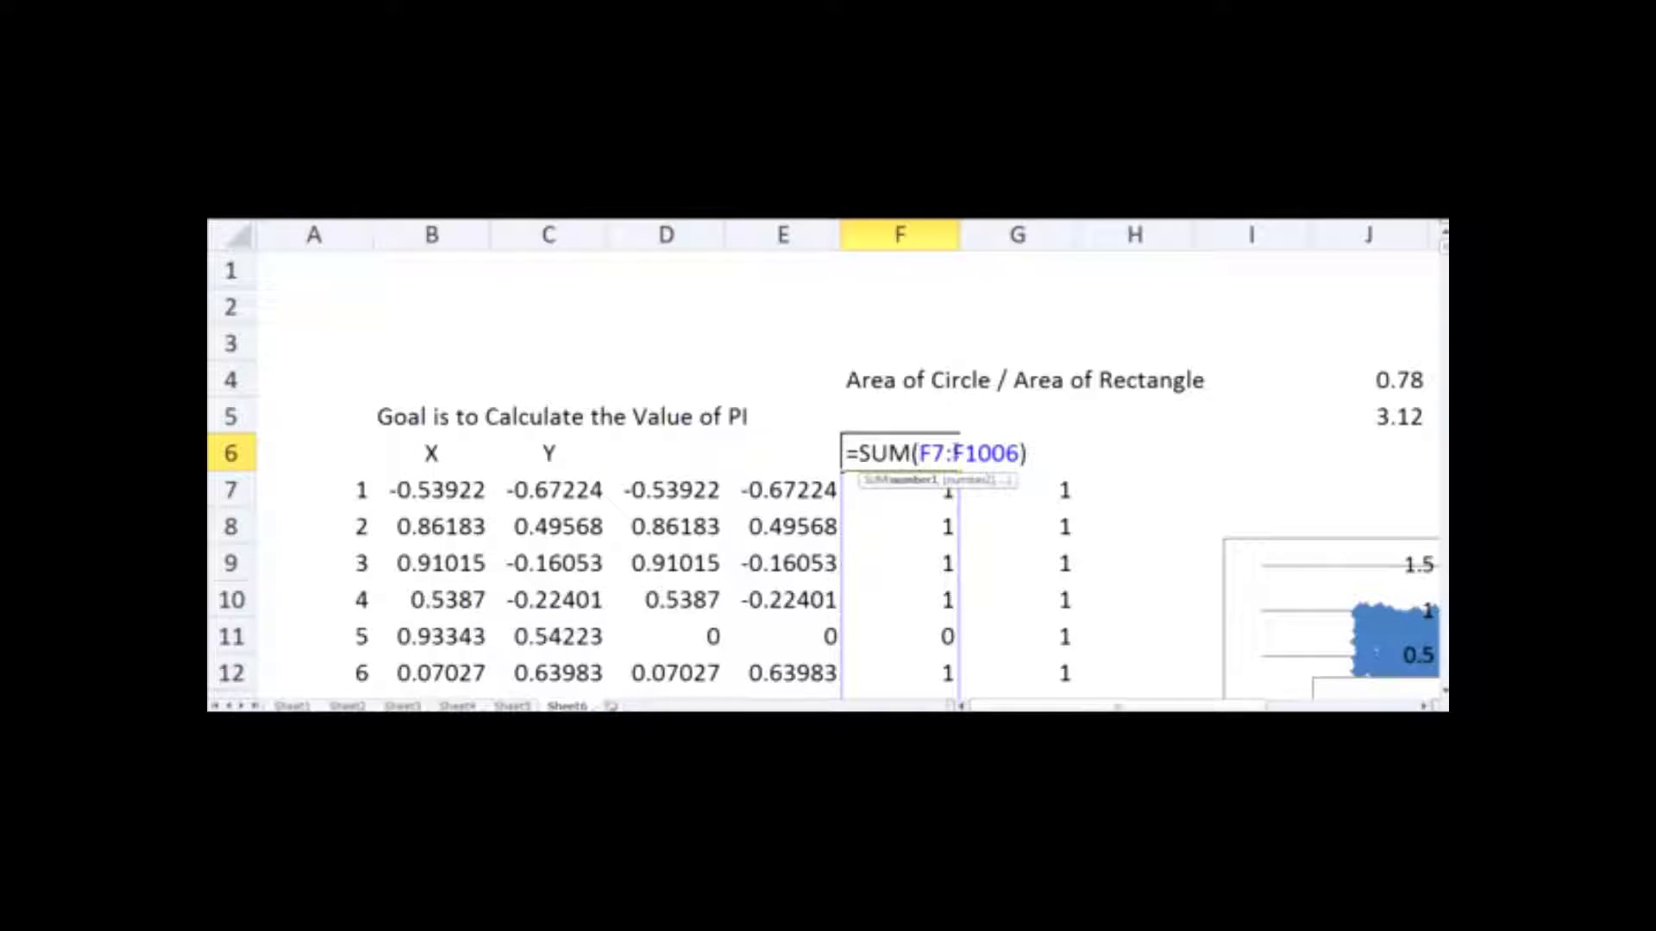
{"action": "key", "text": "BackSpace"}
{"action": "type", "text": "5"}
{"action": "type", "text": "0"}
{"action": "key", "text": "Return"}
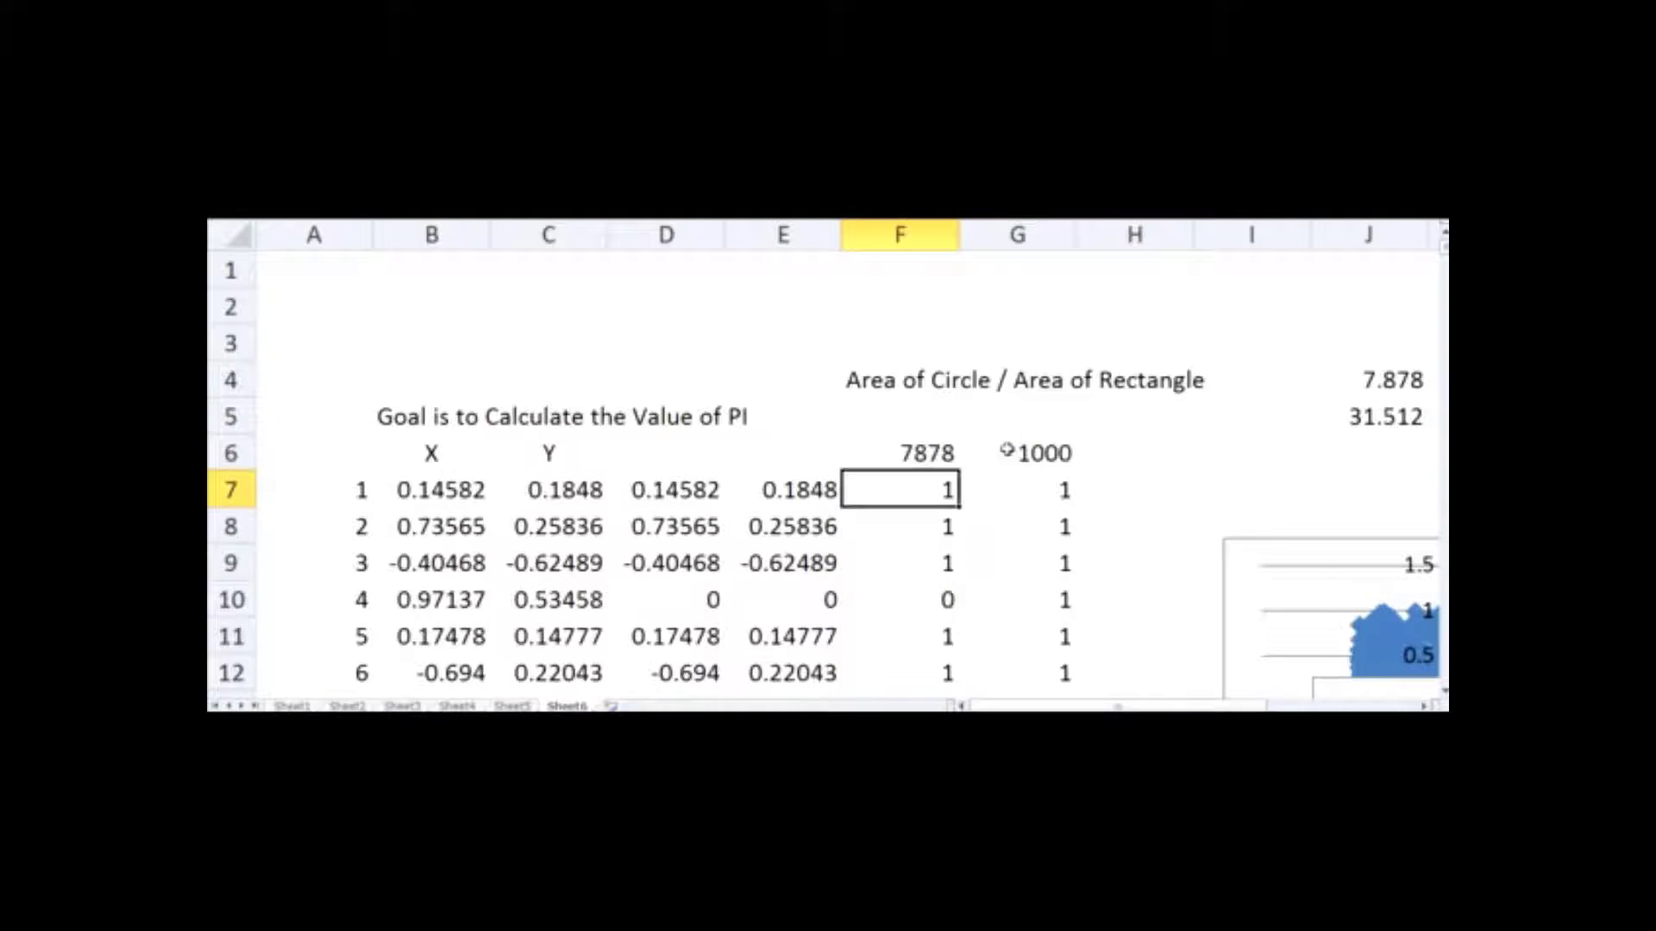
Copy the extended SUM formula from F6 across to G6.
{"action": "left_click", "coordinate": [953, 459]}
{"action": "left_click_drag", "start_coordinate": [955, 463], "coordinate": [1077, 474]}
{"action": "left_click", "coordinate": [1152, 458]}
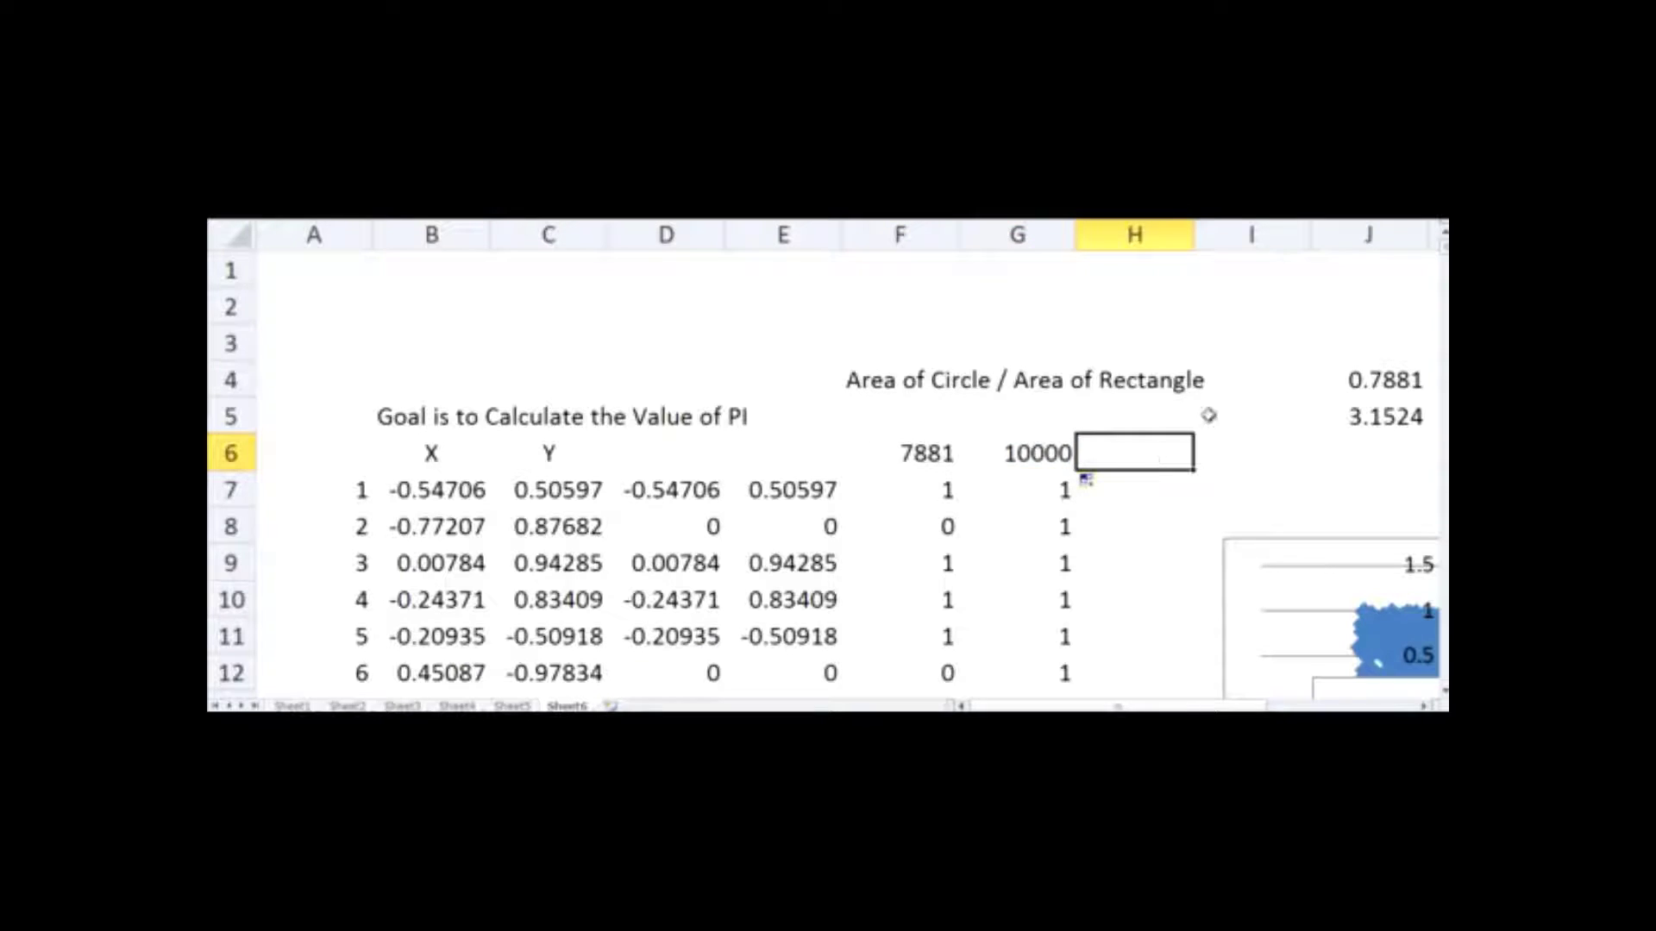
Recalculate the sheet several times by re-entering J5 and the empty cell I6, comparing the pi estimates from 10000 points.
{"action": "double_click", "coordinate": [1378, 419]}
{"action": "key", "text": "Return"}
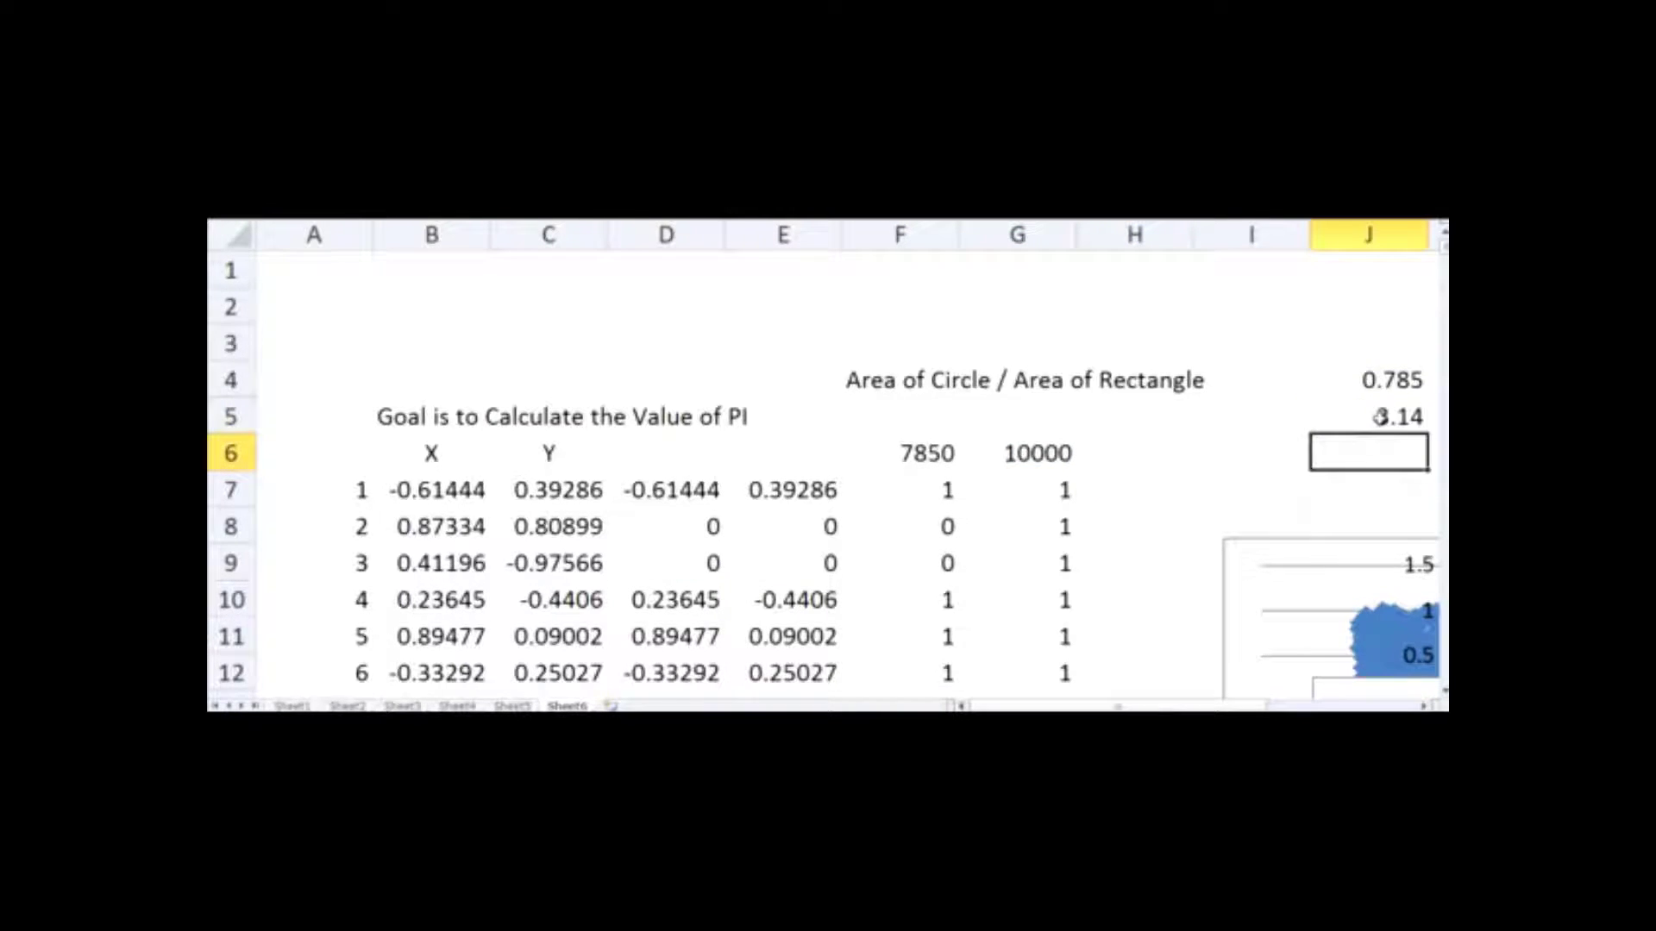
{"action": "left_click", "coordinate": [1251, 450]}
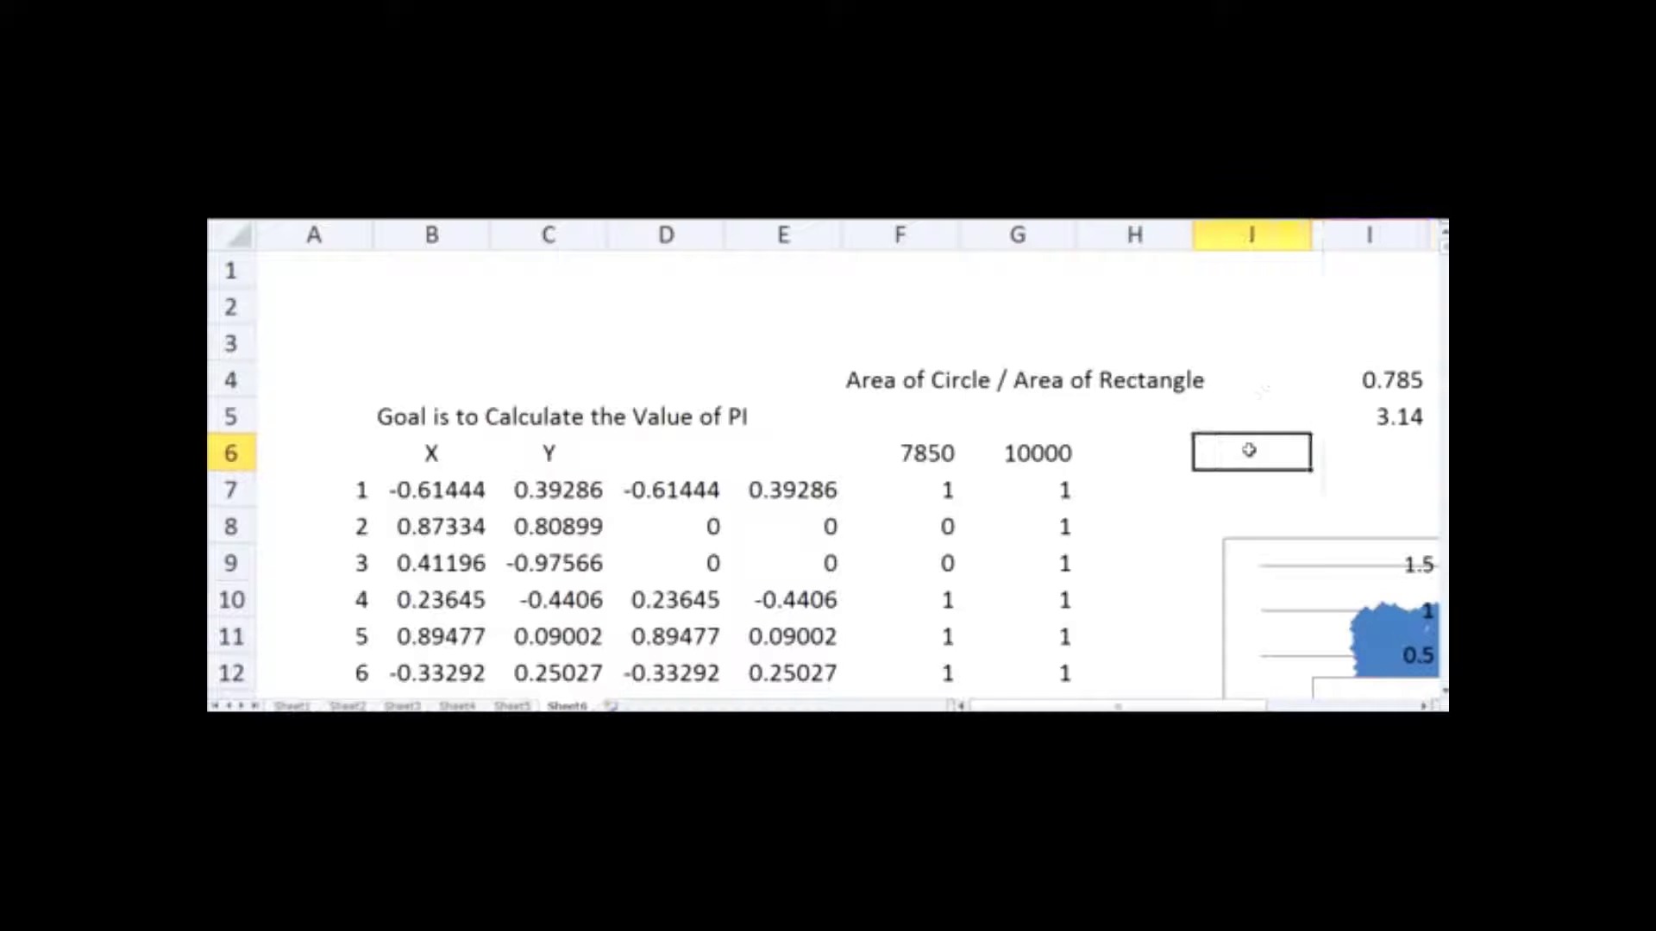
{"action": "key", "text": "Return"}
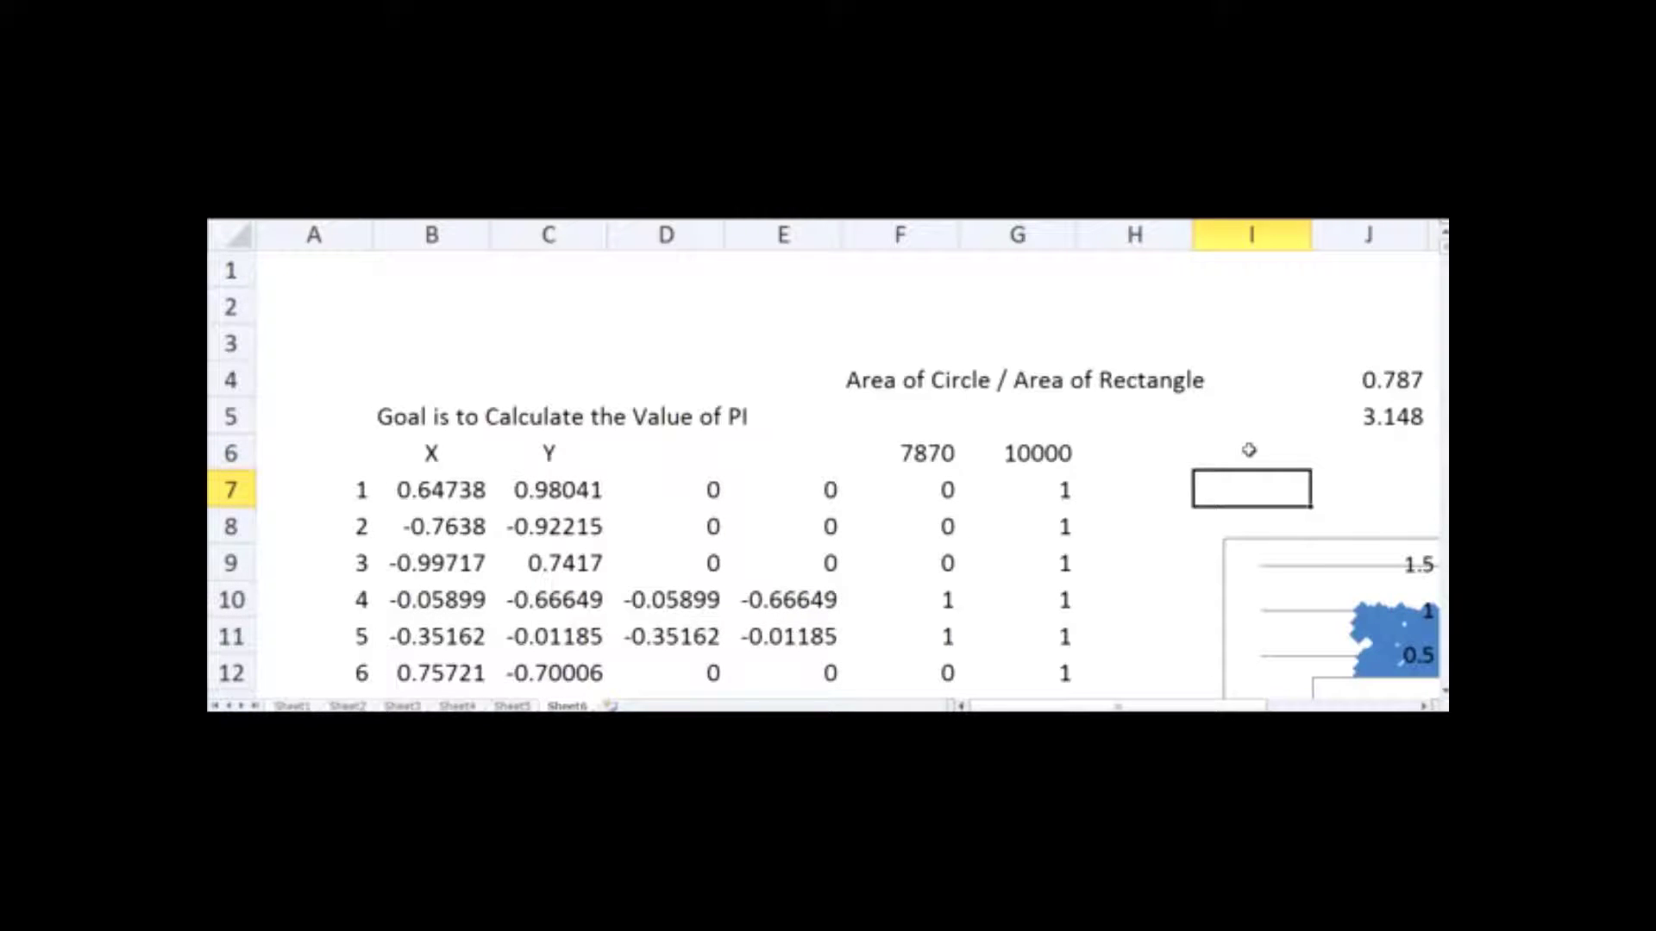
{"action": "left_click", "coordinate": [1249, 450]}
{"action": "double_click", "coordinate": [1249, 450]}
{"action": "key", "text": "Return"}
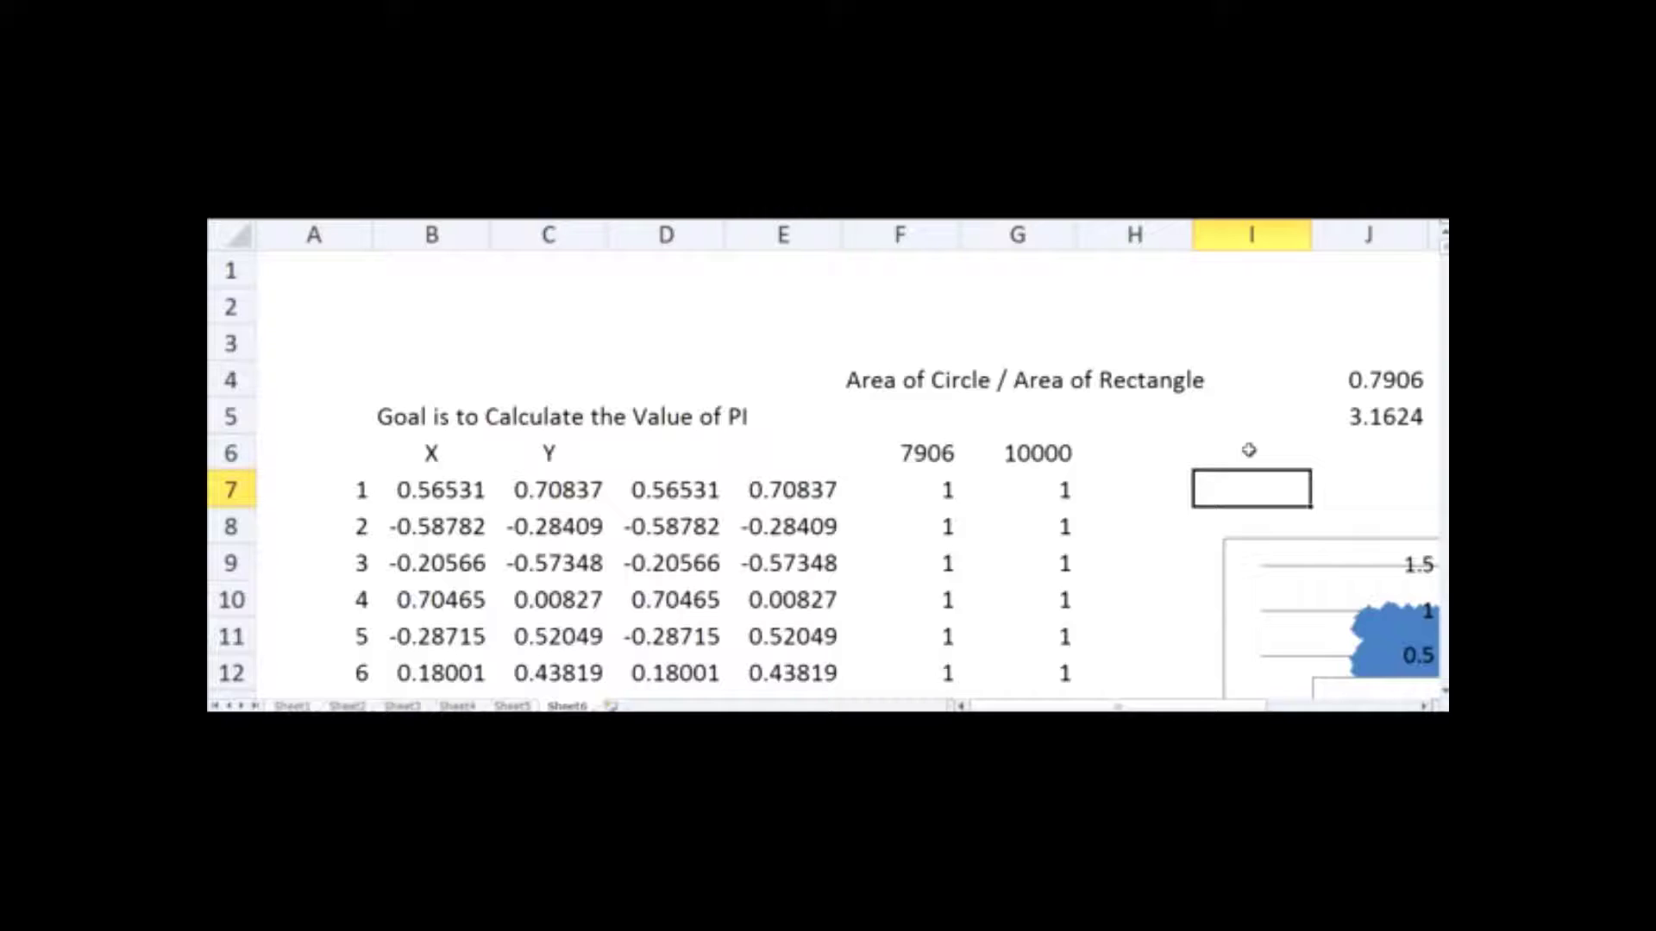